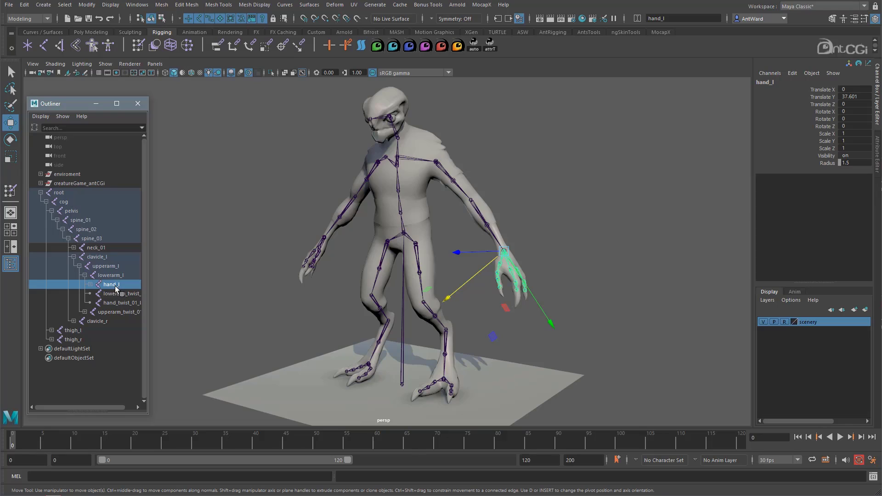
Move the hand_twist_01_l joint away from the left wrist to inspect the separate lower-arm joints, and undo the test selections.
left_click(115, 302)
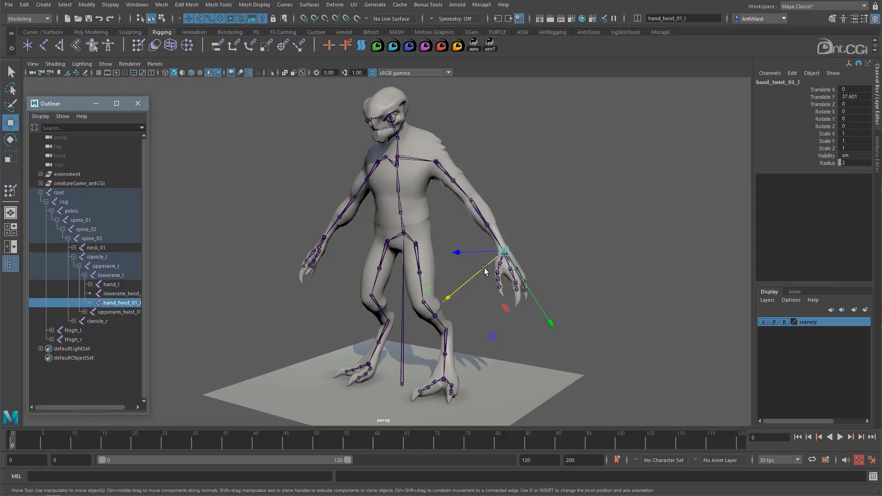
middle_click_drag(508, 275, 501, 219)
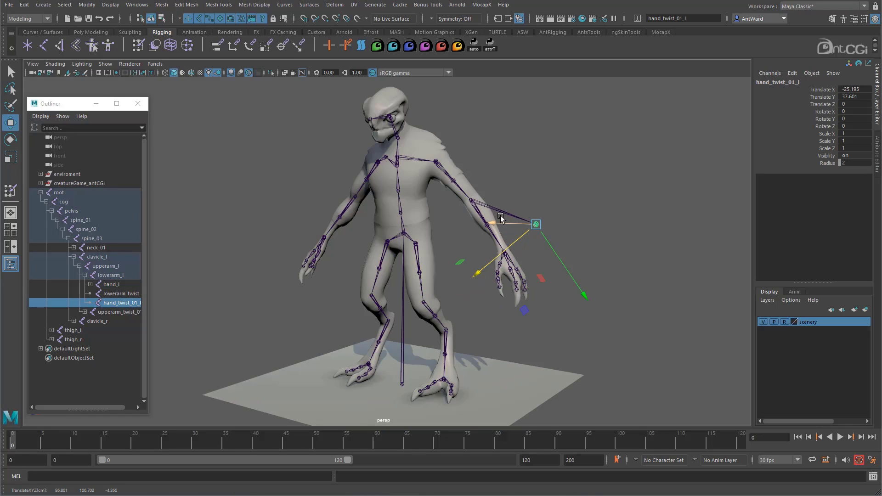
left_click(470, 199)
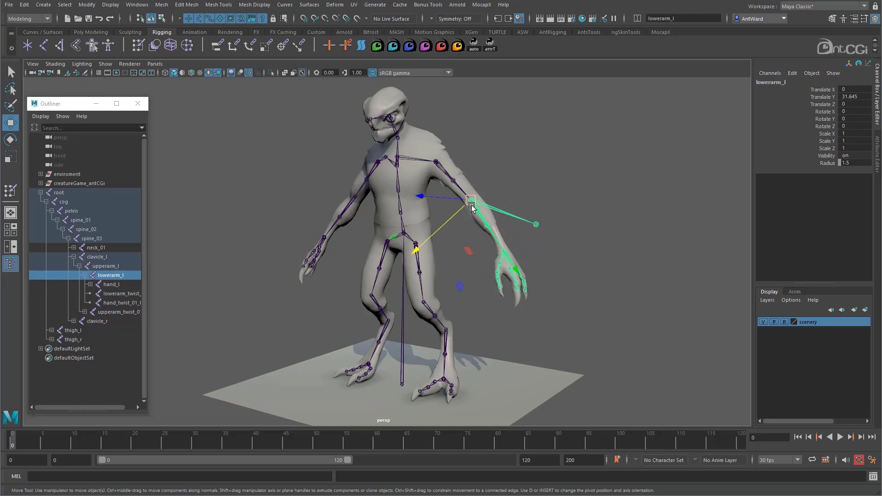
left_click(486, 228)
mouse_move(486, 228)
middle_mouse_down()
mouse_move(476, 238)
mouse_move(492, 221)
middle_mouse_up()
left_click_drag(492, 222, 510, 239)
left_click(536, 224, "shift")
key("ctrl+z")
key("ctrl+z")
key("ctrl+z")
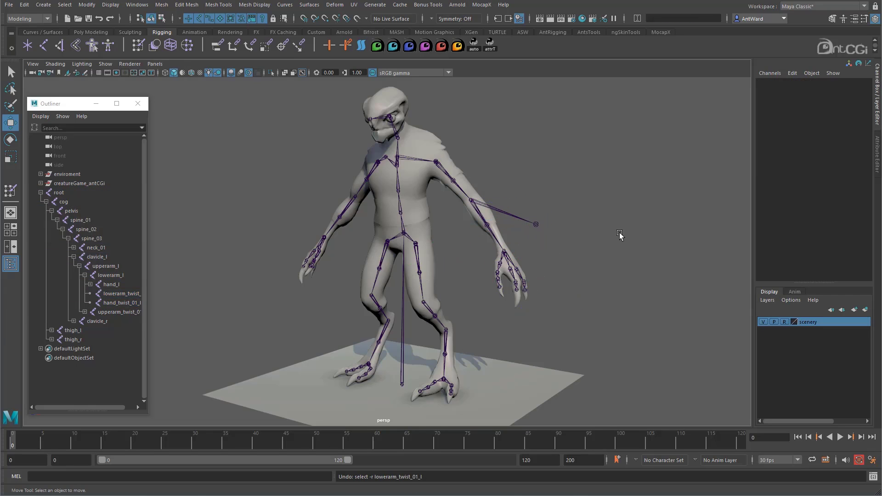
Try moving the hand_twist_01_r joint away from the right wrist, and undo the move.
left_click_drag(363, 234, 296, 203, "alt")
left_click(337, 241)
left_click(338, 242)
key("ctrl+z")
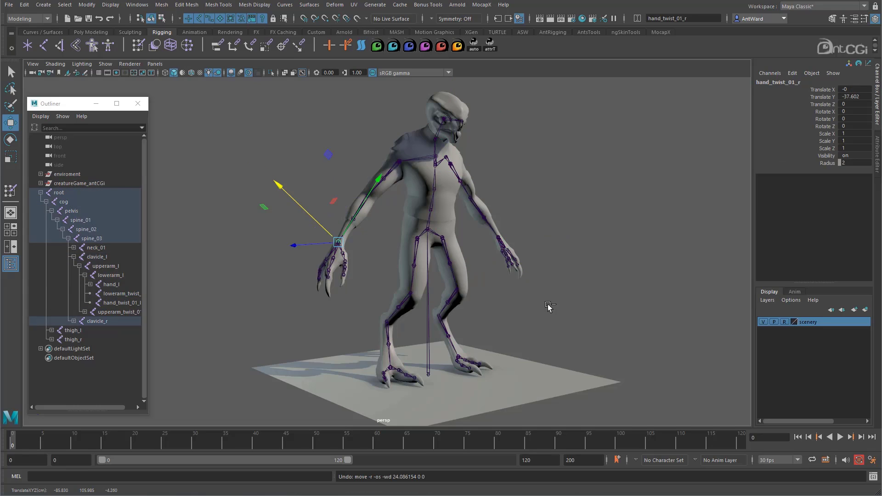
Try pulling the foot_twist_01_l and foot_twist_01_r joints away from the ankles to inspect the leg's twist joints.
left_click_drag(488, 335, 392, 342, "alt")
right_click_drag(391, 342, 446, 341, "alt")
middle_click_drag(432, 338, 414, 249, "alt")
right_click_drag(414, 248, 506, 324, "alt")
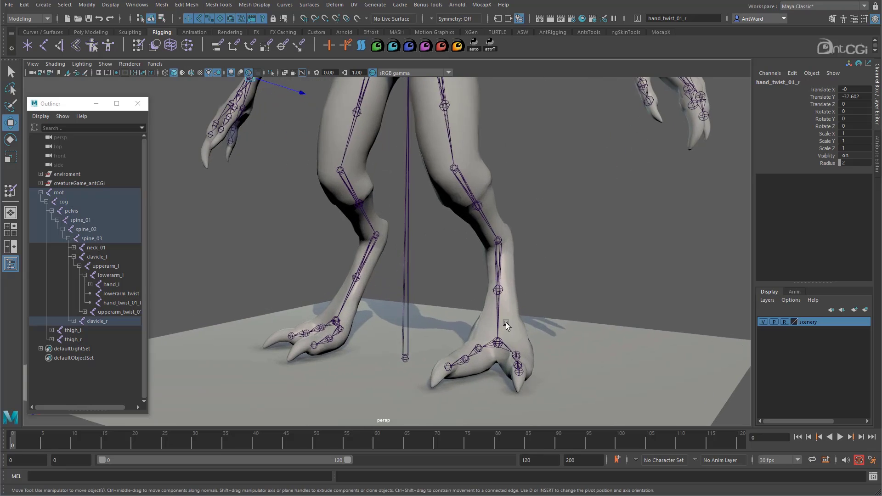
left_click_drag(506, 324, 559, 359, "alt")
left_click(486, 348)
left_click(496, 246)
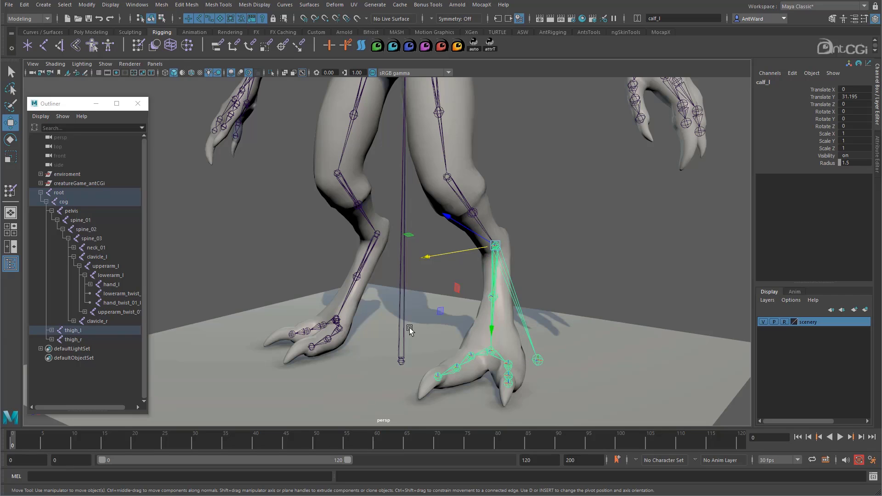
left_click(336, 321)
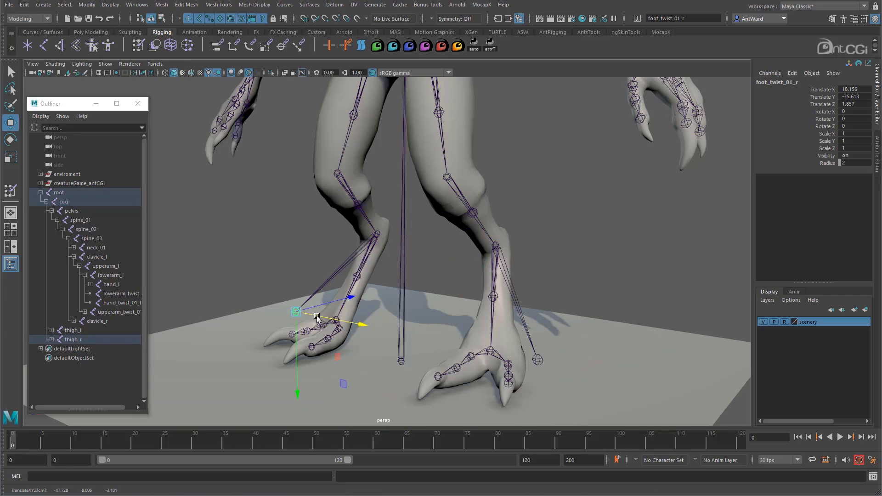
left_click(372, 238)
left_click_drag(372, 238, 345, 276, "alt")
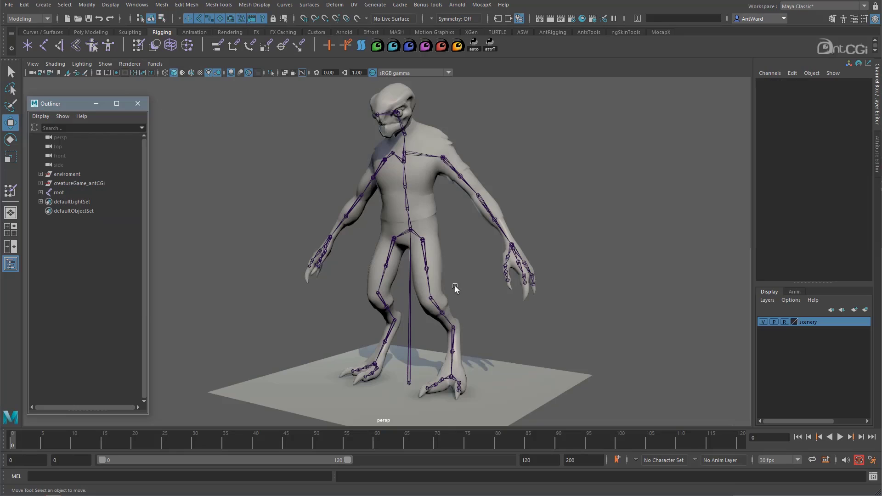
Rotate the left upper-arm joint upward to test whether the body mesh follows the skeleton.
left_click(467, 185)
key("e")
left_click_drag(514, 188, 520, 154)
Delete the construction history of the body_game mesh.
left_click(512, 255)
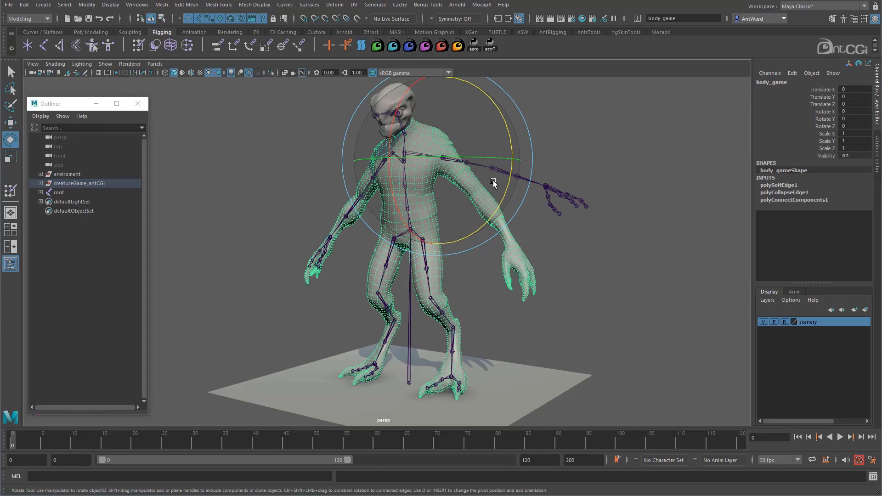
left_click(24, 4)
mouse_move(51, 113)
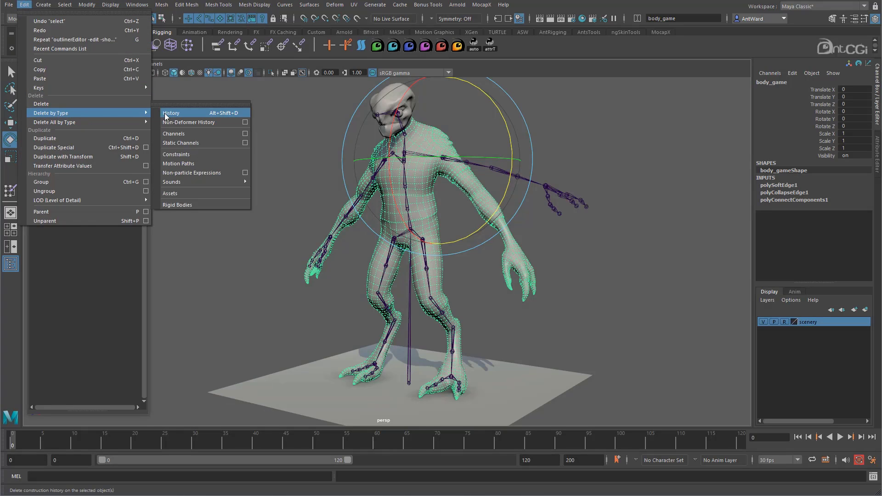
left_click(166, 113)
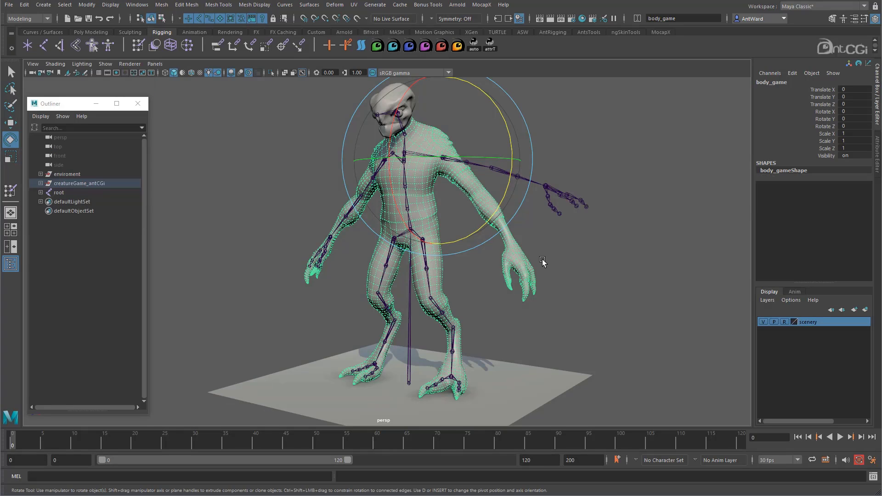
Return the skeleton to its default pose by applying Assume Preferred Angle from the cog joint.
left_click(569, 217)
left_click_drag(569, 217, 430, 225, "alt")
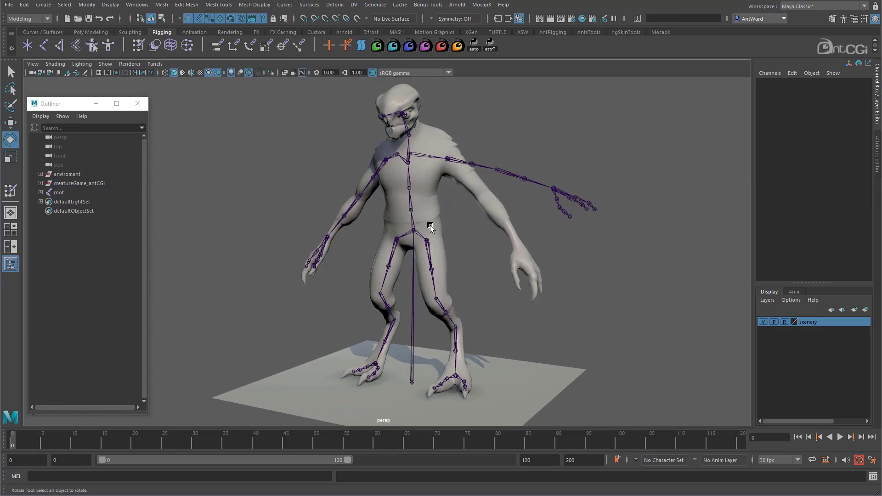
right_click(419, 233)
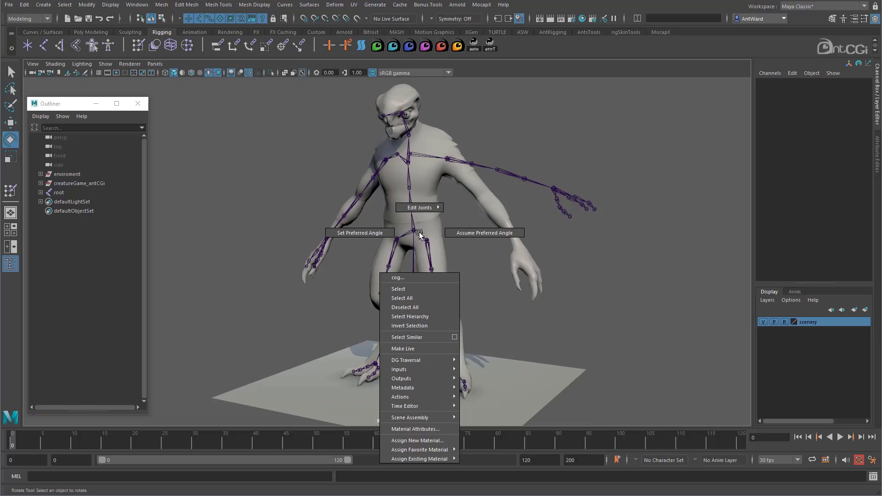
left_click(465, 231)
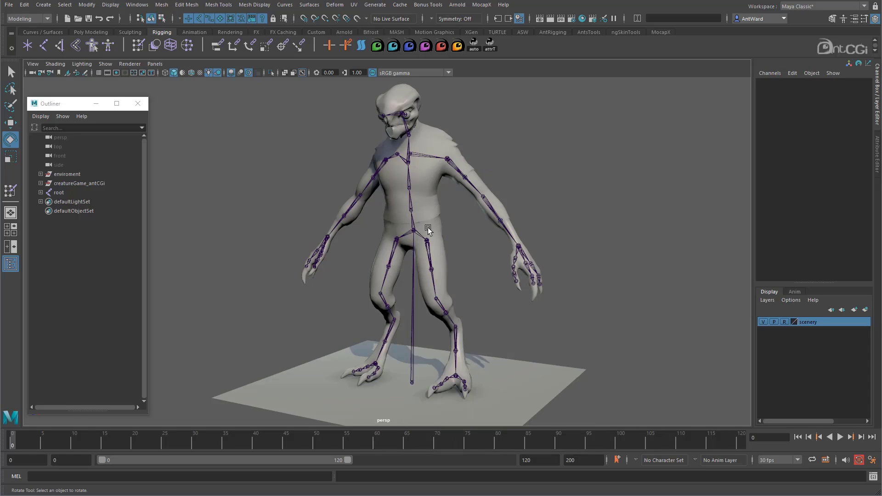
left_click_drag(428, 228, 463, 253, "alt")
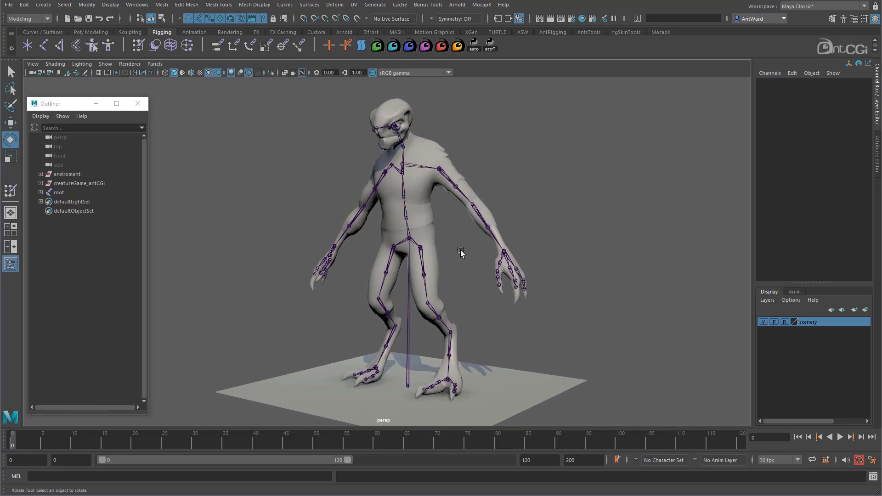
Expand the root joint's full hierarchy and select all its joints, leaving root and cog out of the selection.
left_click(406, 277)
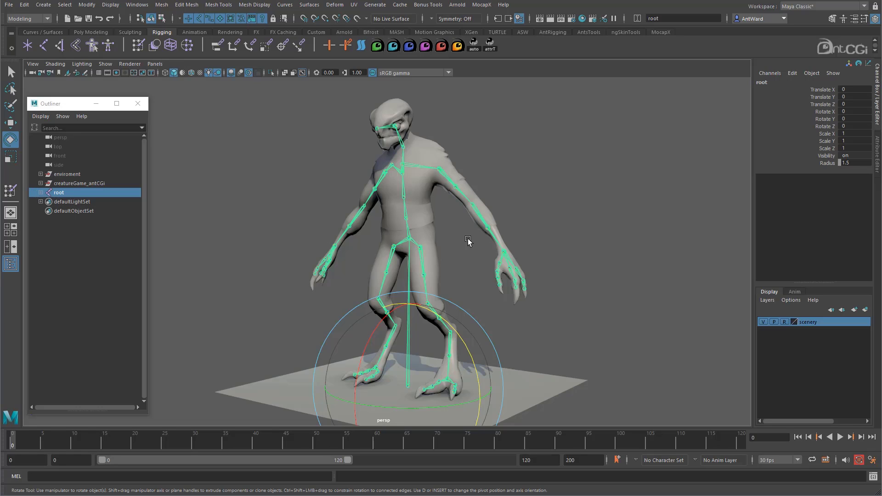
left_click_drag(466, 238, 469, 238, "alt")
left_click(40, 192, "shift")
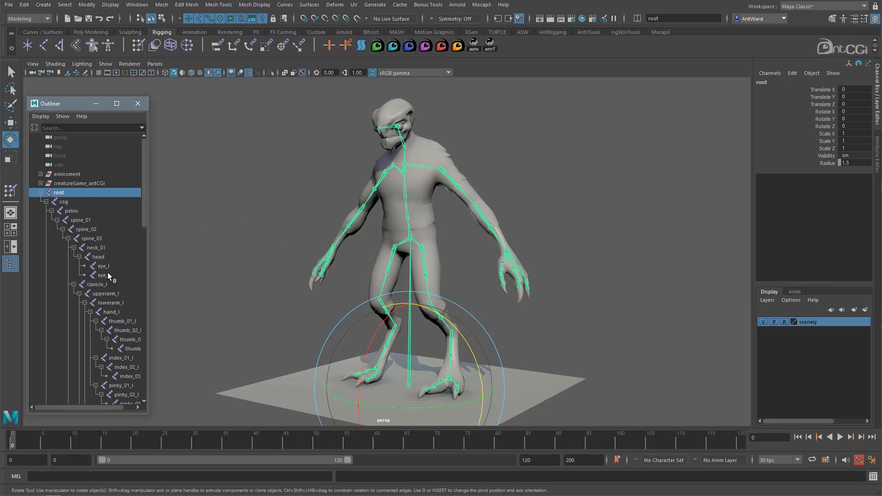
left_click_drag(148, 247, 167, 249)
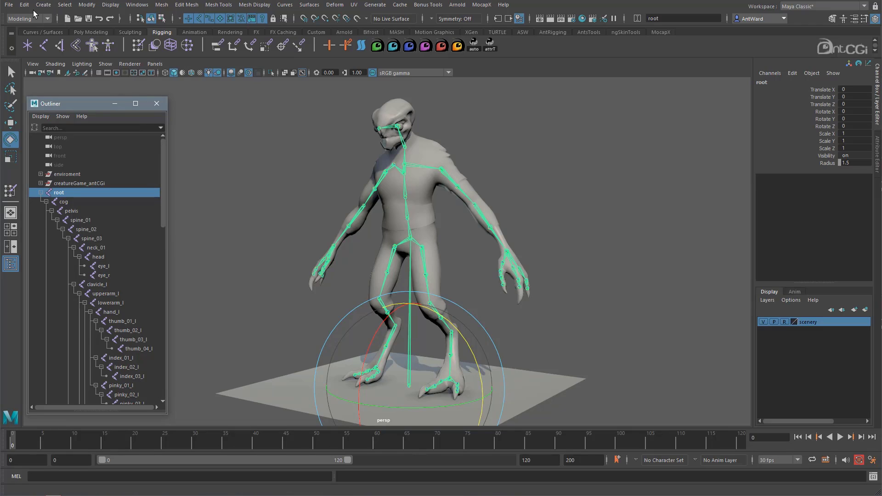
left_click(65, 4)
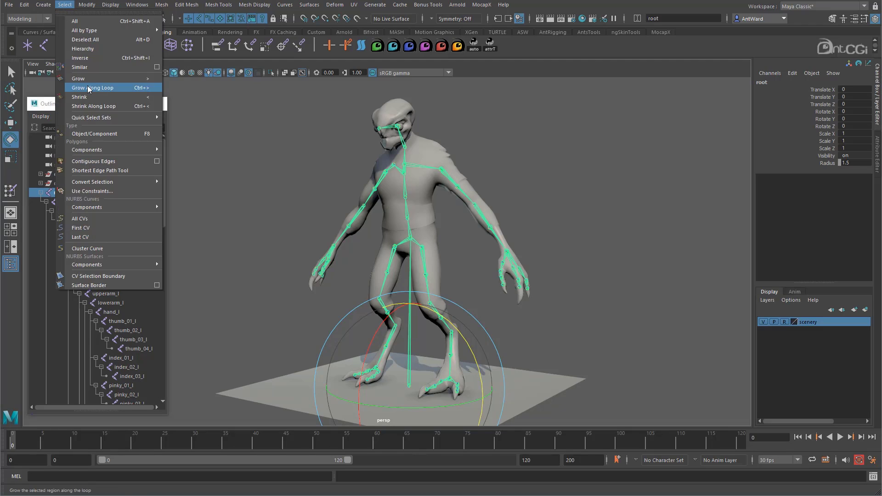
left_click(82, 48)
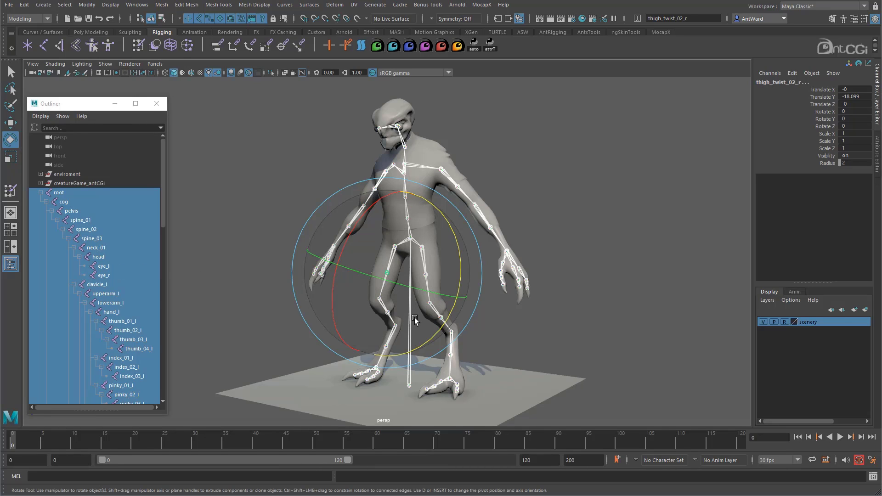
left_click(58, 193, "ctrl")
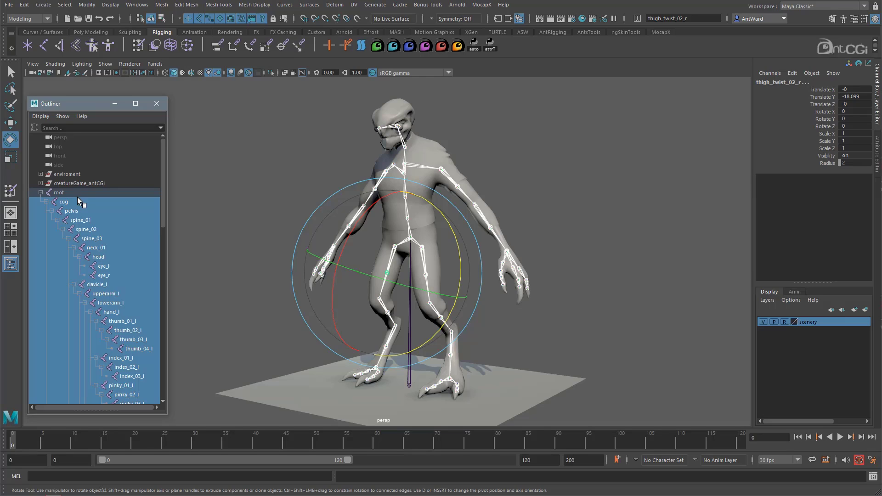
left_click(411, 238)
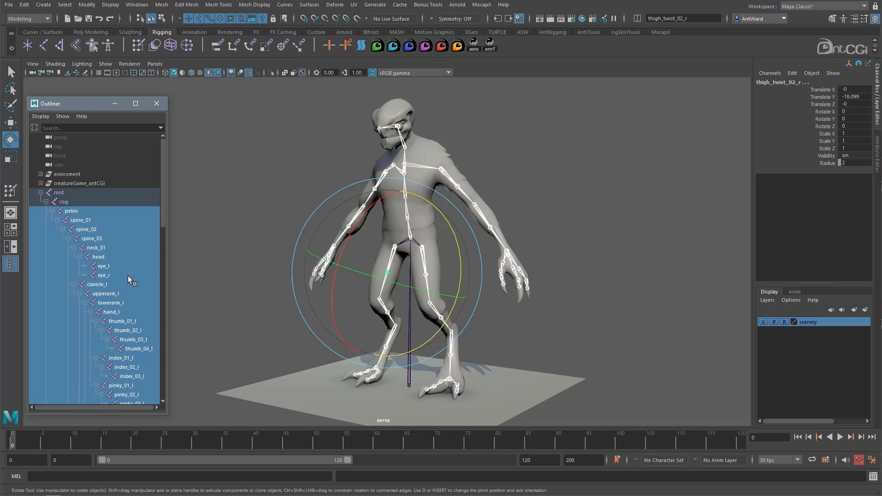
Remove upperarm_l, hand_twist_01_l, upperarm_r and hand_twist_01_r from the joint selection.
scroll(125, 278, "down", 3)
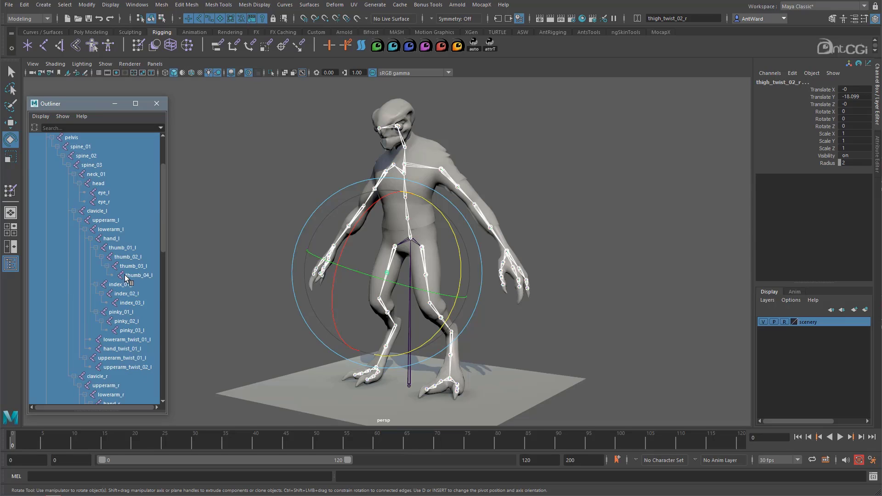
left_click(107, 221, "ctrl")
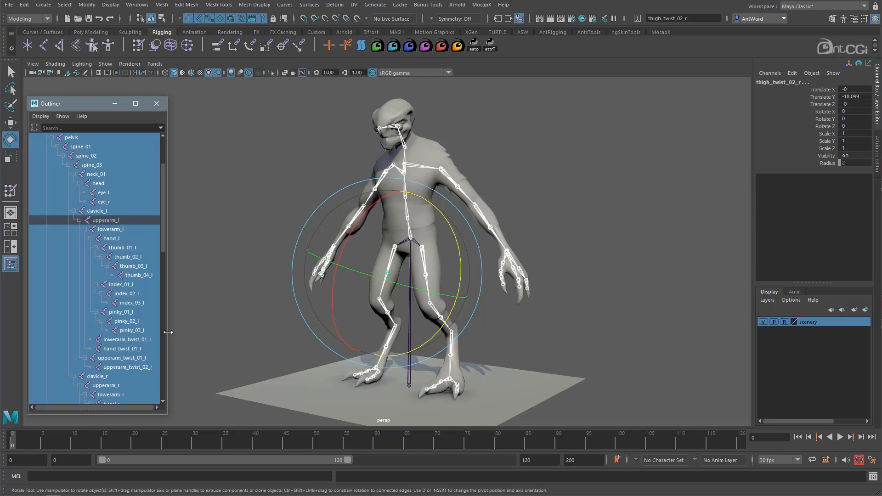
left_click_drag(168, 333, 207, 332)
left_click(121, 349, "ctrl")
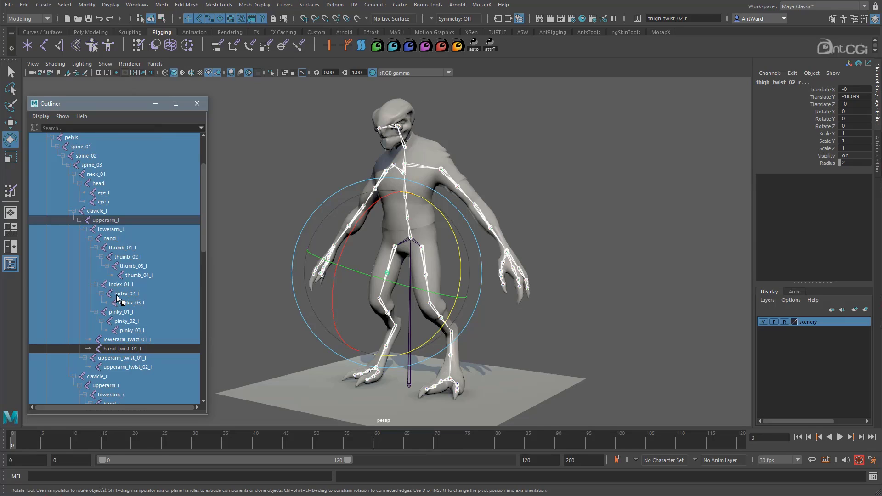
scroll(118, 294, "down", 5)
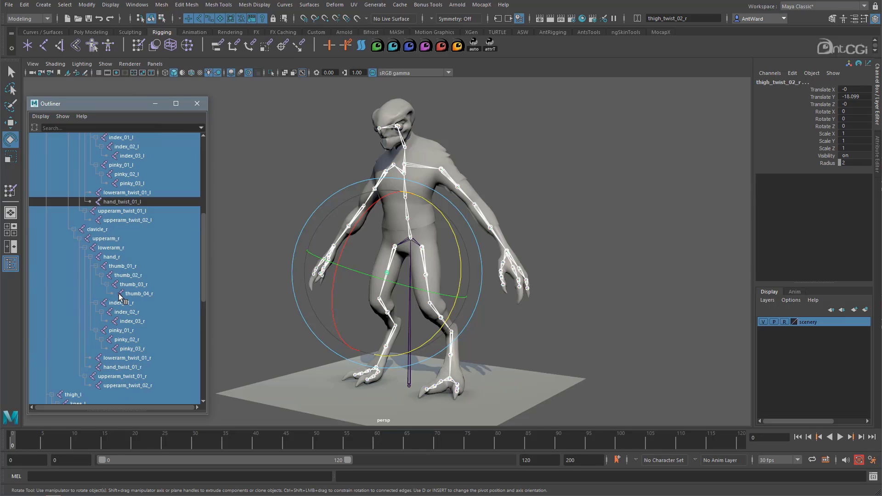
left_click(102, 240, "ctrl")
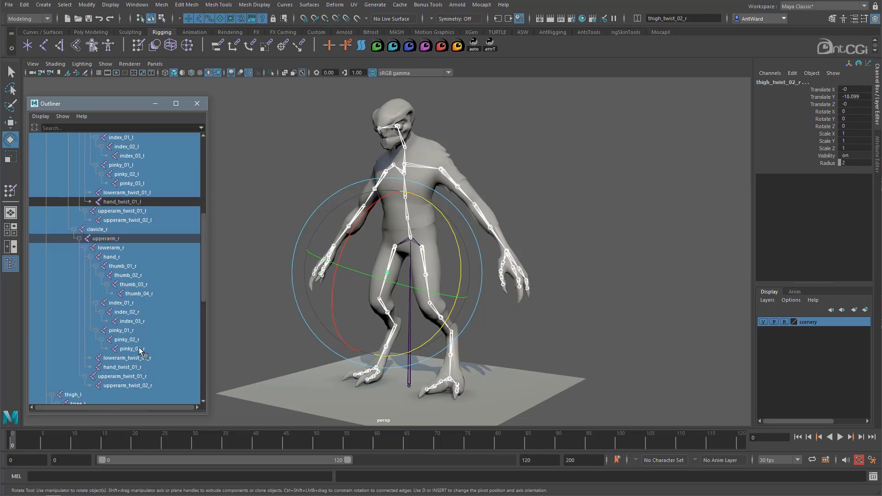
left_click(129, 367, "ctrl")
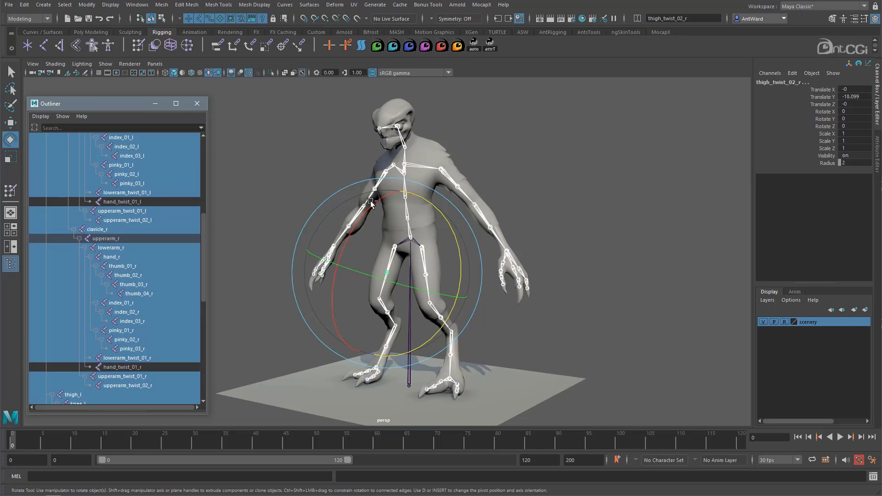
Remove thigh_l, foot_twist_01_l, thigh_r and foot_twist_01_r from the joint selection.
scroll(133, 334, "down", 8)
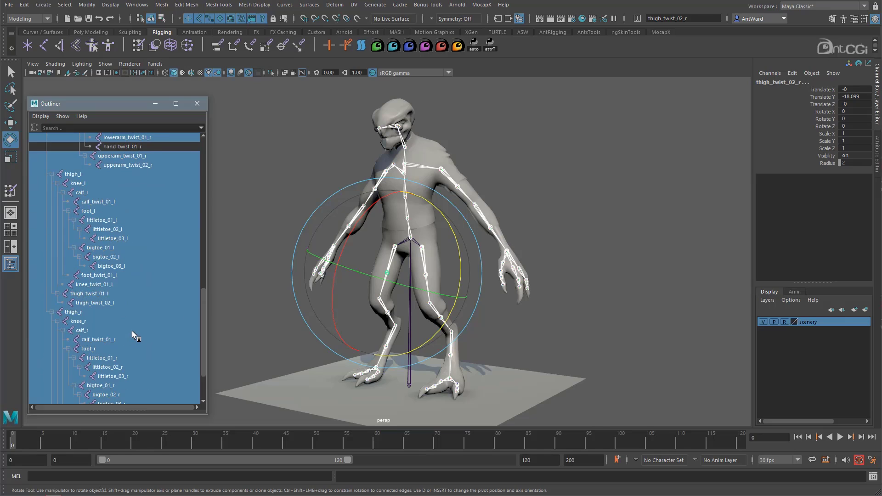
left_click(80, 174, "ctrl")
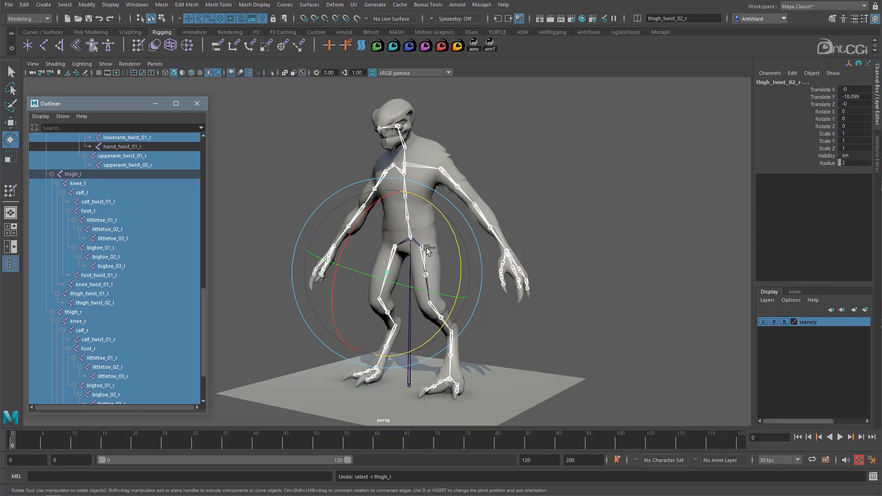
left_click(95, 276, "ctrl")
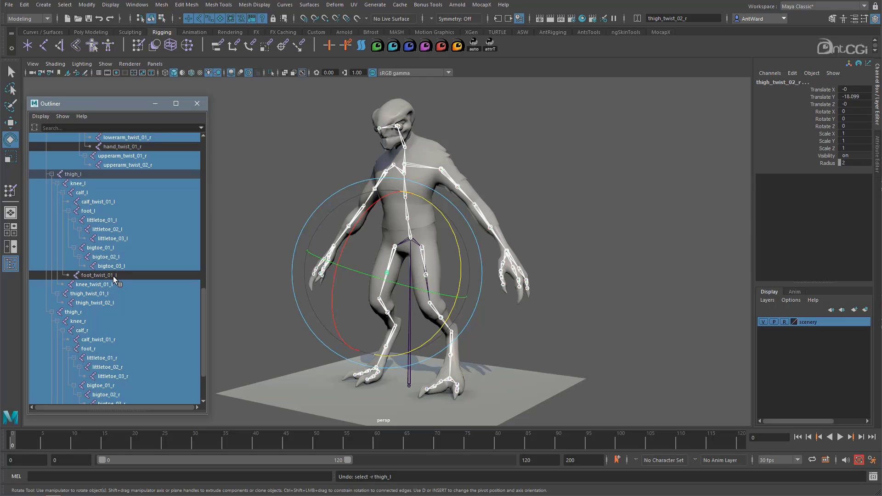
scroll(121, 273, "down", 3)
left_click(90, 249, "ctrl")
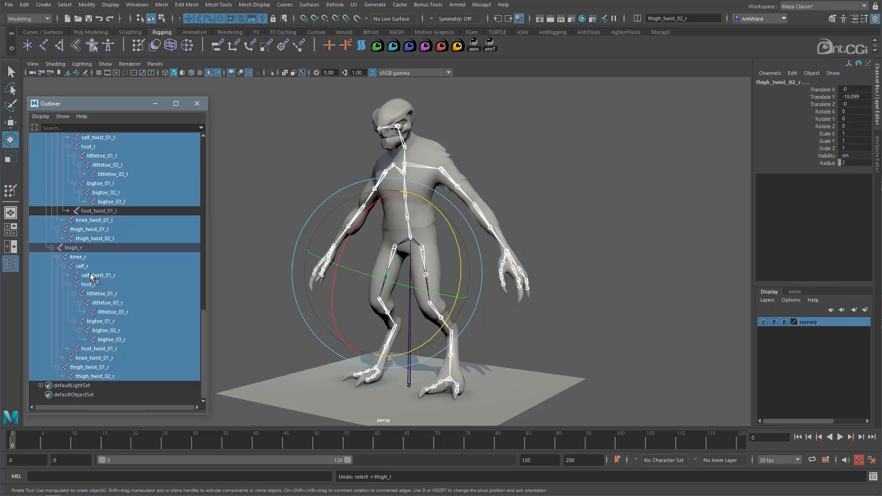
left_click(97, 350, "ctrl")
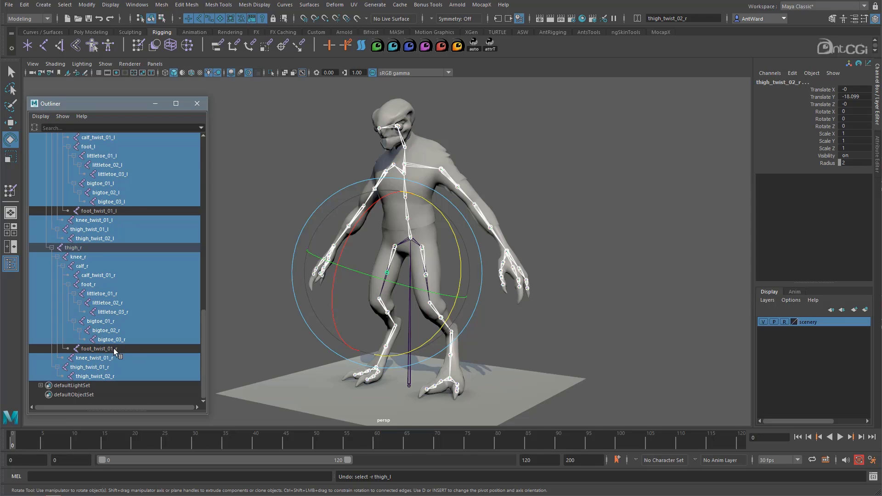
left_click_drag(504, 298, 368, 126, "alt")
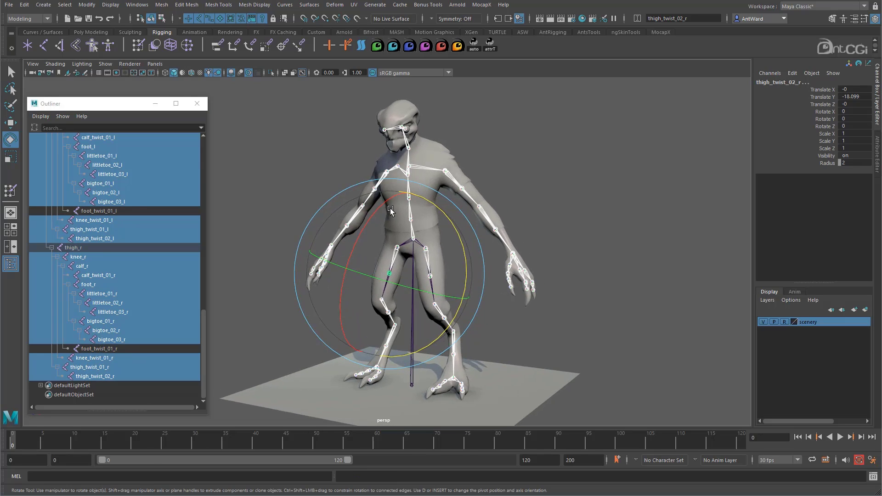
Save the current joint selection as a quick select set named bind_joints.
mouse_move(431, 235)
left_mouse_down("alt")
mouse_move(487, 236)
mouse_move(418, 234)
left_mouse_up("alt")
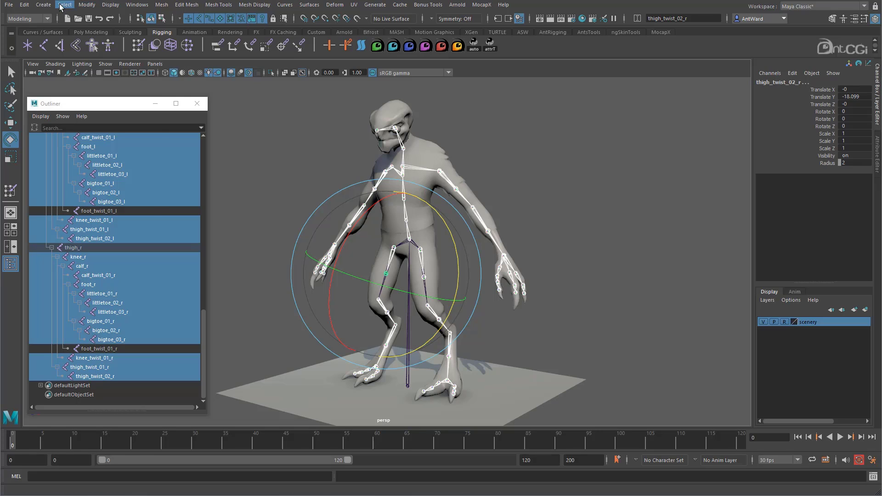
left_click(44, 5)
mouse_move(79, 205)
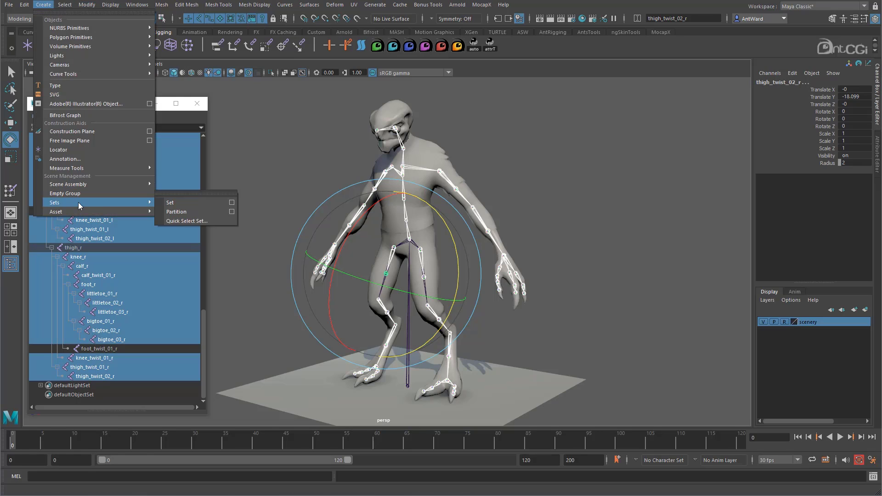
left_click(215, 222)
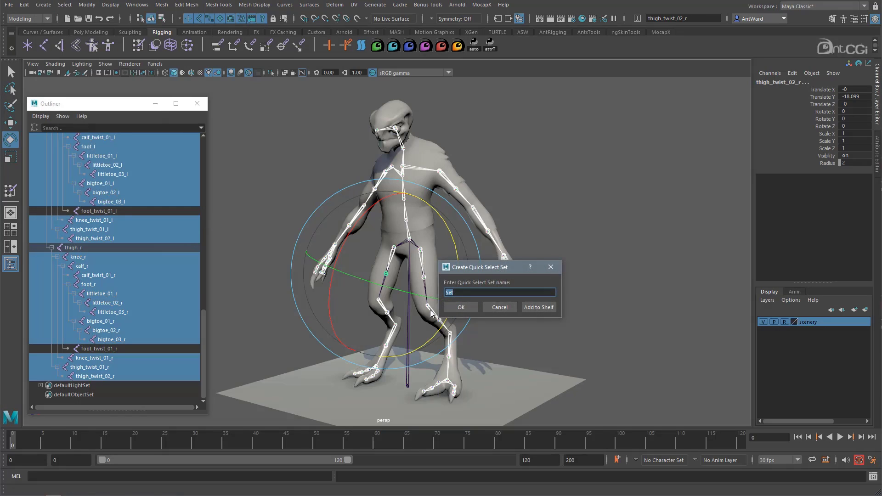
type("bind_joints")
left_click(471, 309)
Try out the bind_joints set by selecting all of its member joints.
scroll(137, 384, "down", 1)
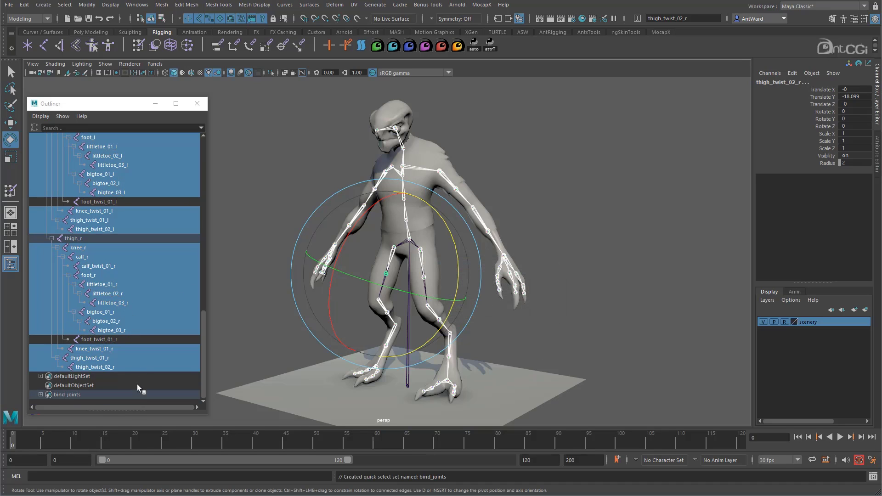
left_click(58, 395)
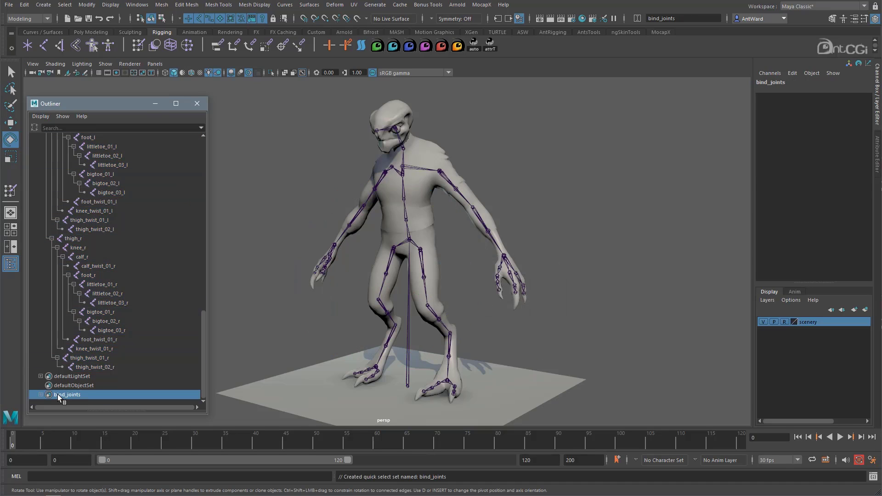
right_click(92, 393)
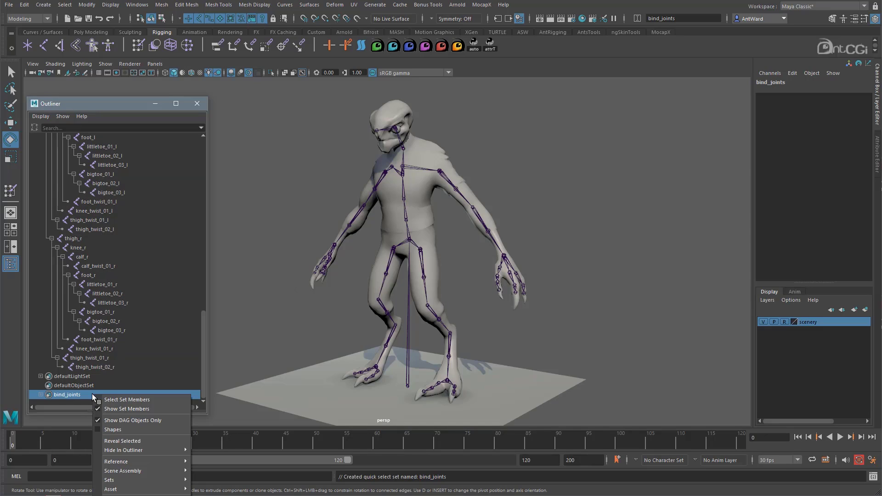
left_click(115, 400)
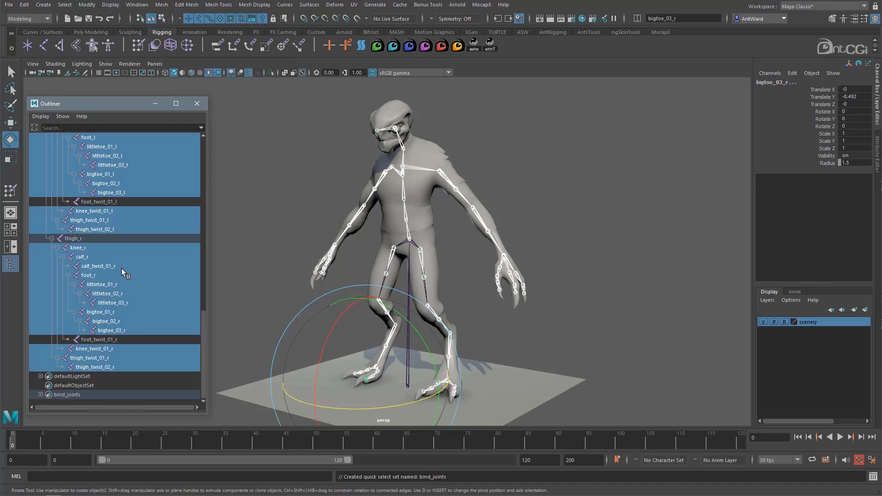
Collapse the root joint hierarchy and expand the bind_joints set to review which joints it contains.
scroll(94, 338, "up", 20)
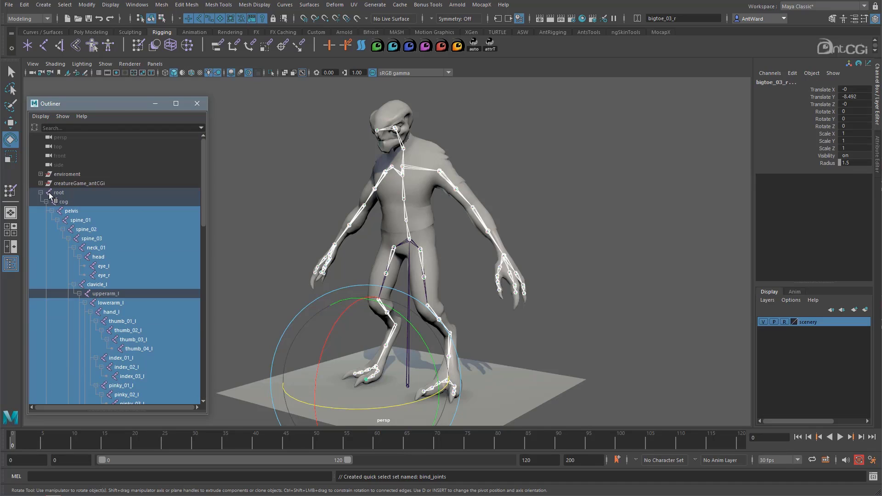
left_click(40, 193)
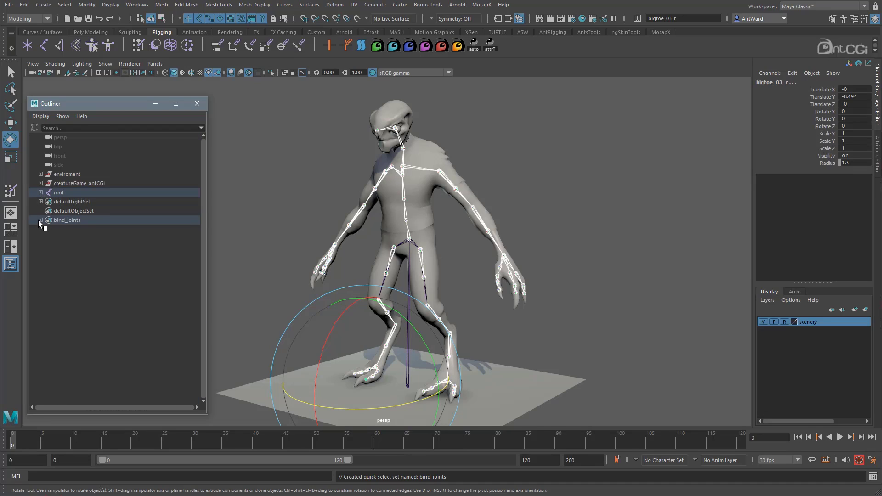
left_click(40, 220)
scroll(131, 265, "down", 10)
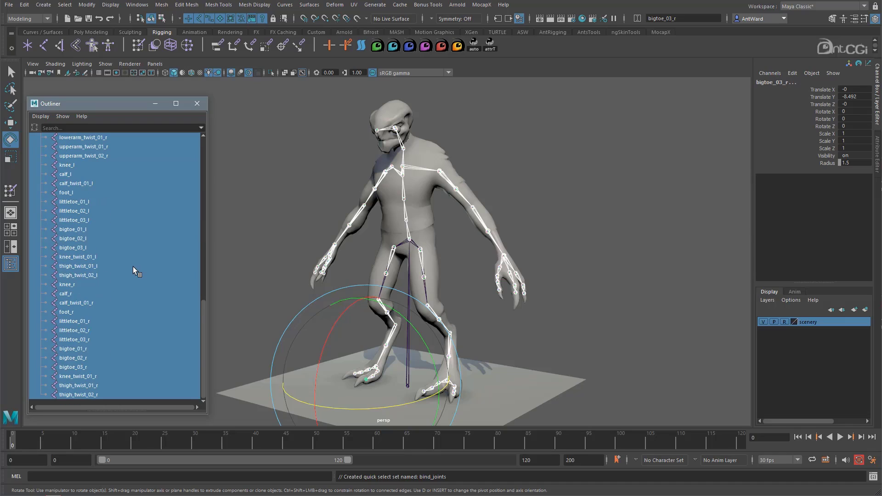
scroll(133, 268, "up", 10)
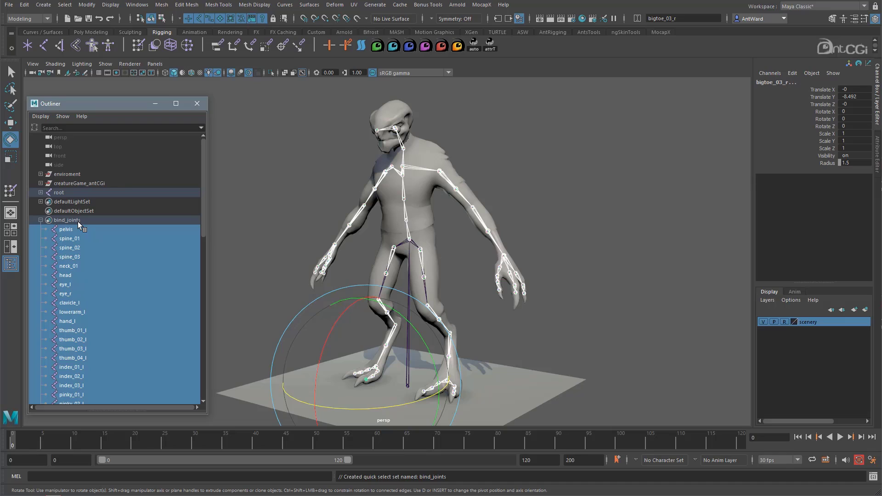
Reselect all members of the bind_joints set and collapse the set.
left_click(78, 222)
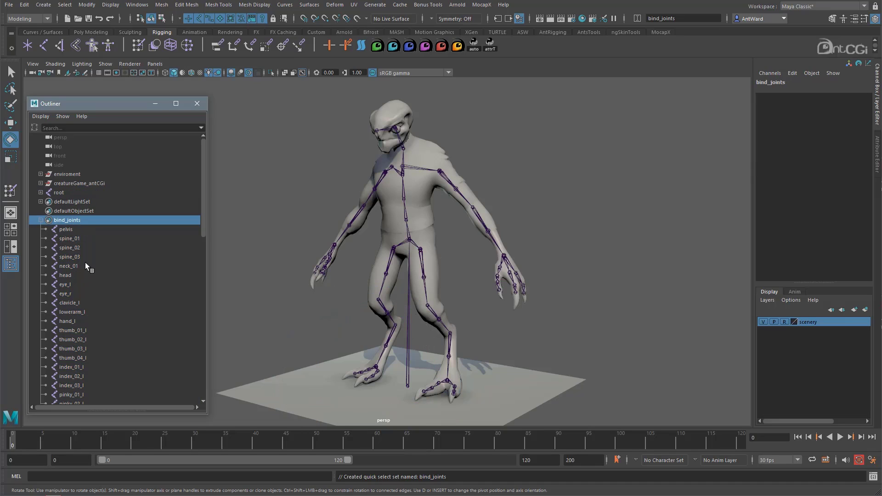
right_click(76, 222)
left_click(105, 225)
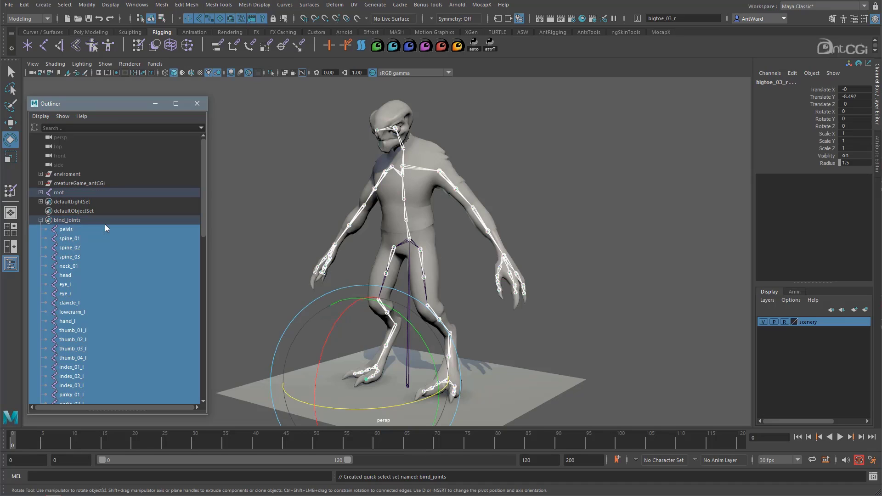
left_click(41, 221)
Add the creature's body mesh, body_game, to the joint selection.
mouse_move(585, 256)
left_mouse_down("alt")
mouse_move(567, 256)
mouse_move(593, 257)
left_mouse_up("alt")
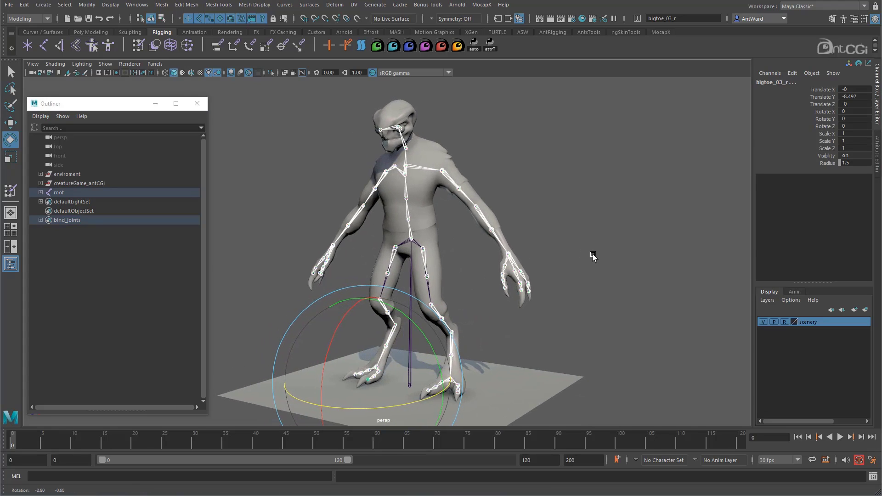
middle_click_drag(526, 204, 498, 215, "alt")
right_click_drag(499, 215, 564, 212, "alt")
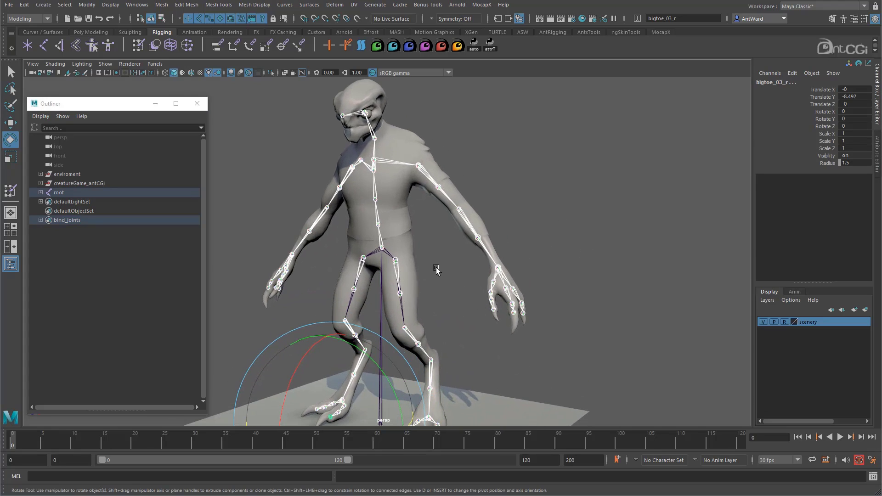
mouse_move(436, 271)
left_mouse_down("alt")
mouse_move(467, 270)
mouse_move(429, 274)
mouse_move(438, 274)
left_mouse_up("alt")
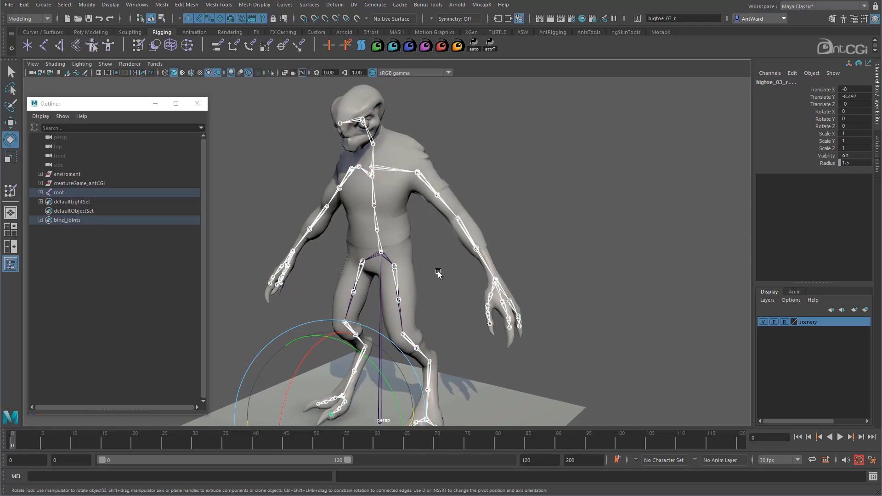
left_click(396, 202)
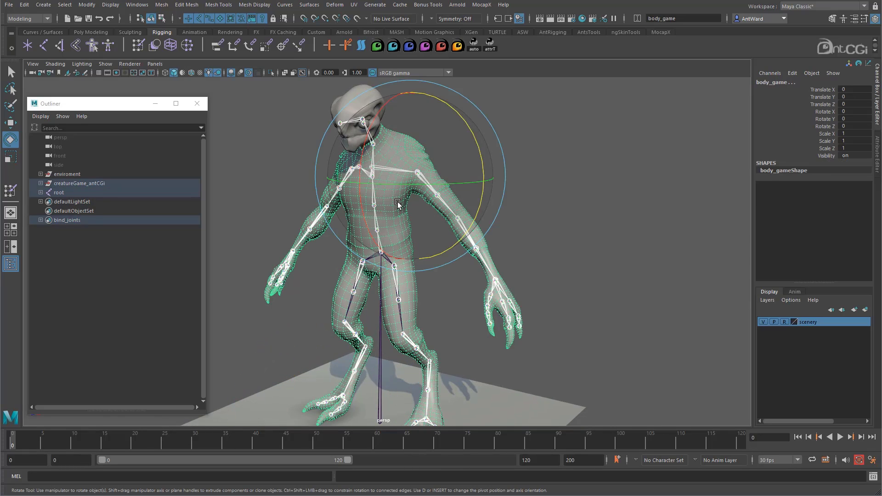
Open the Bind Skin options and reset them to their default settings.
key("space")
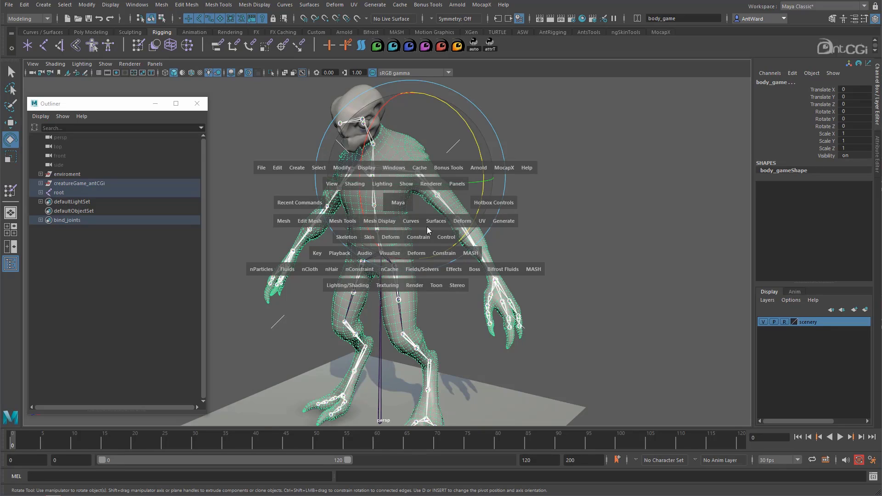
left_click(370, 238)
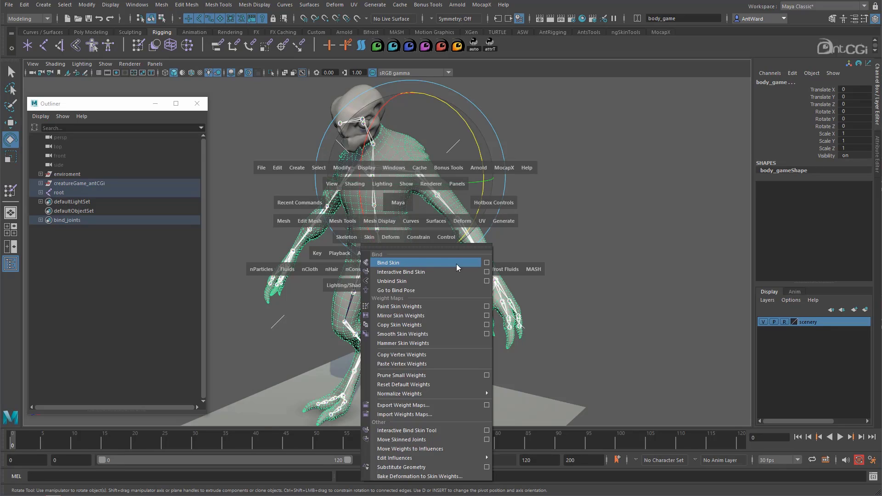
left_click(487, 263)
left_click_drag(636, 126, 601, 98)
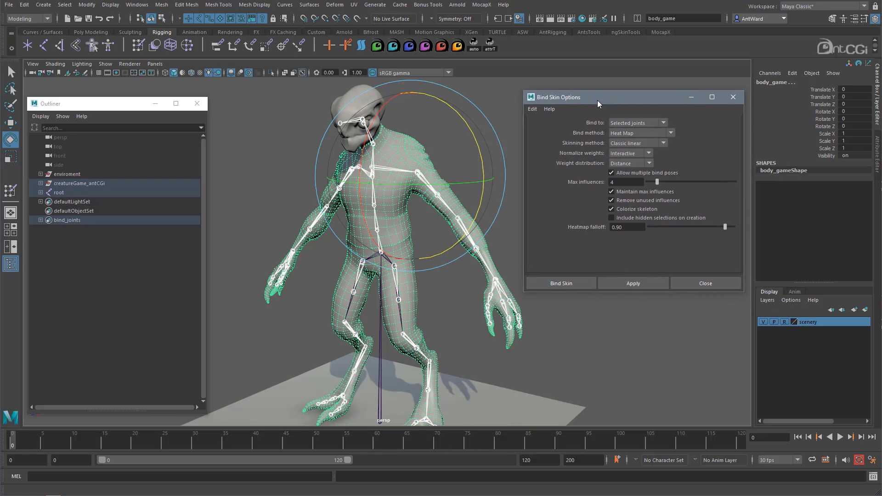
left_click(535, 102)
left_click(545, 118)
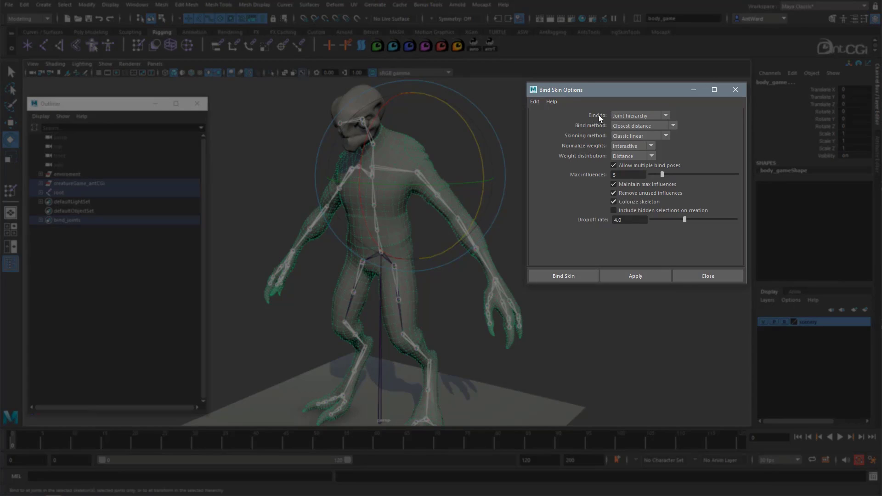
Bind the body mesh to the skeleton with Bind to set to Selected joints and Max influences set to 4.
left_click(628, 115)
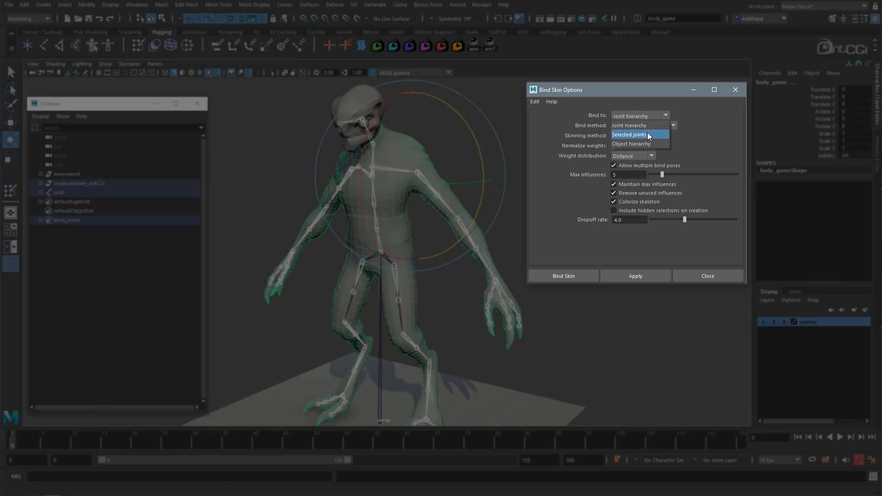
left_click(649, 136)
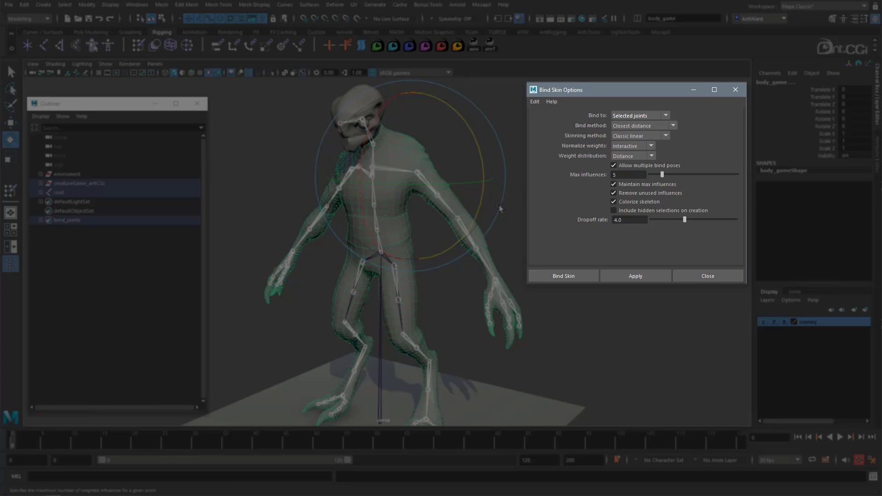
left_click_drag(440, 233, 456, 226, "alt")
middle_click_drag(457, 226, 420, 242, "alt")
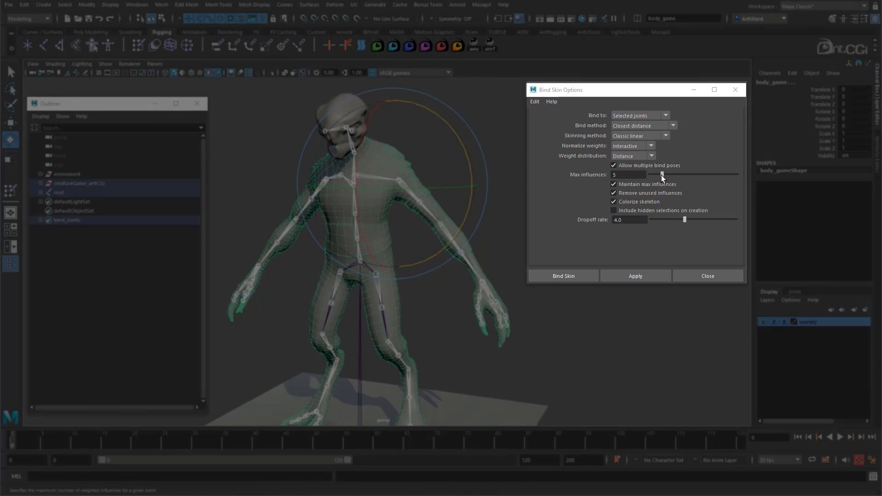
left_click_drag(662, 175, 661, 174)
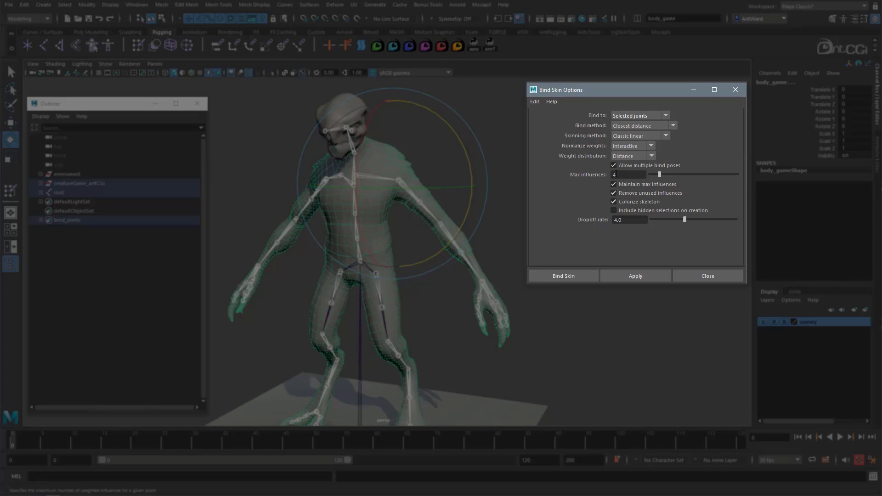
left_click_drag(459, 271, 447, 275, "alt")
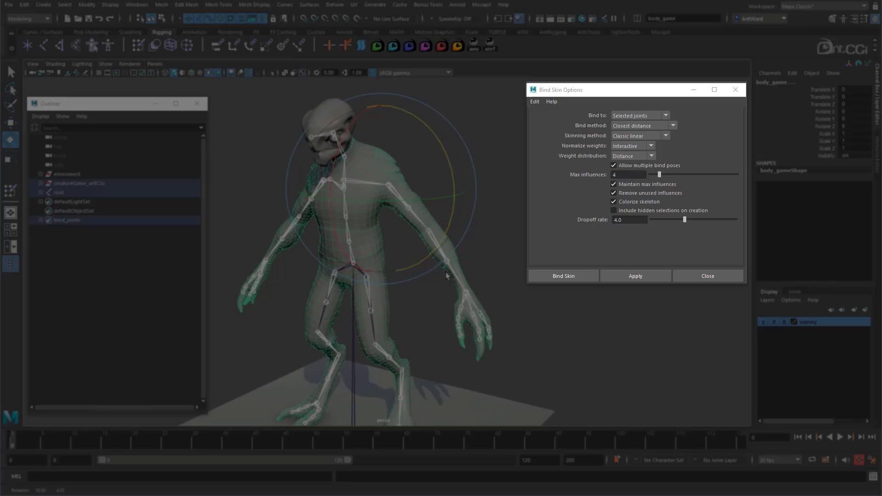
left_click(646, 277)
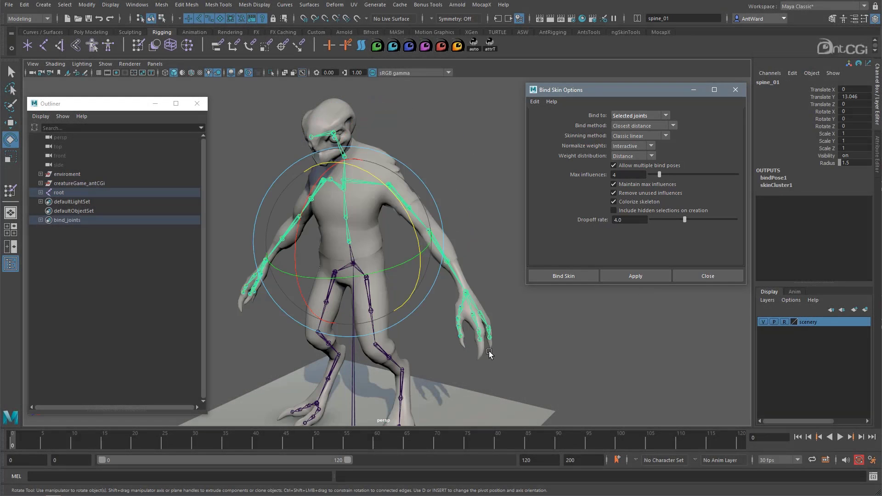
Select only the bound body mesh and expand its skinCluster1 input to inspect the skinning attributes.
left_click(498, 209)
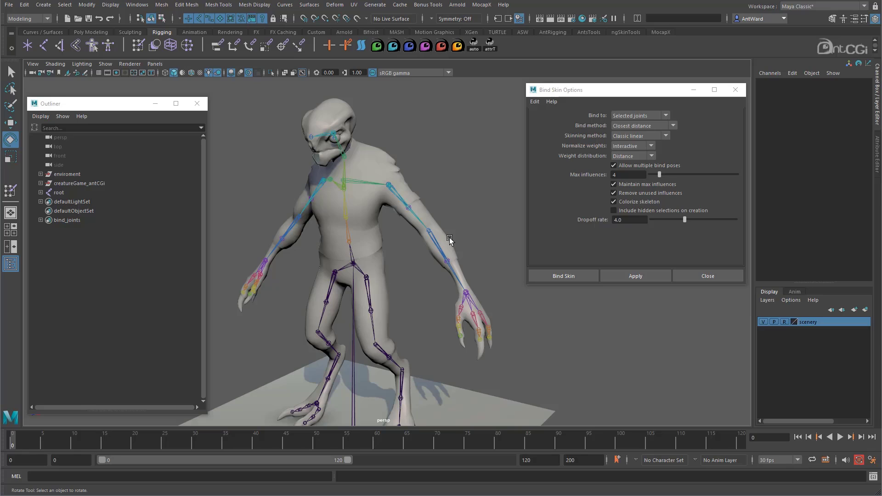
left_click(422, 188)
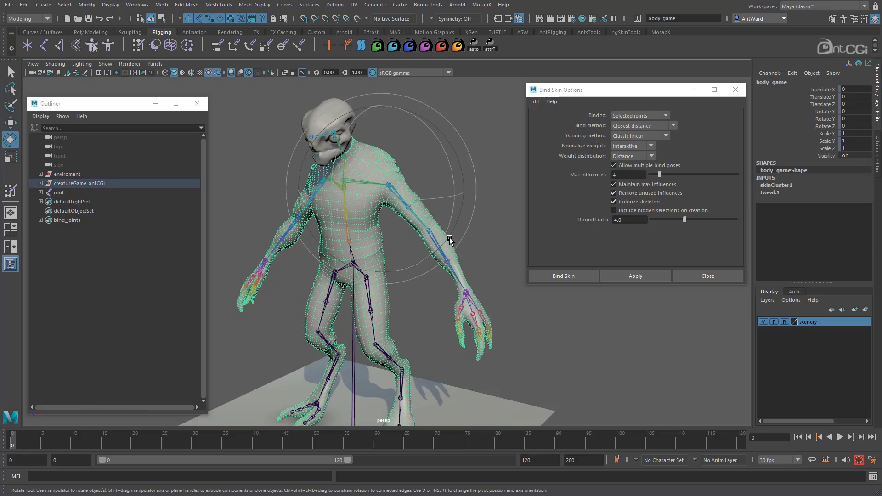
left_click(781, 185)
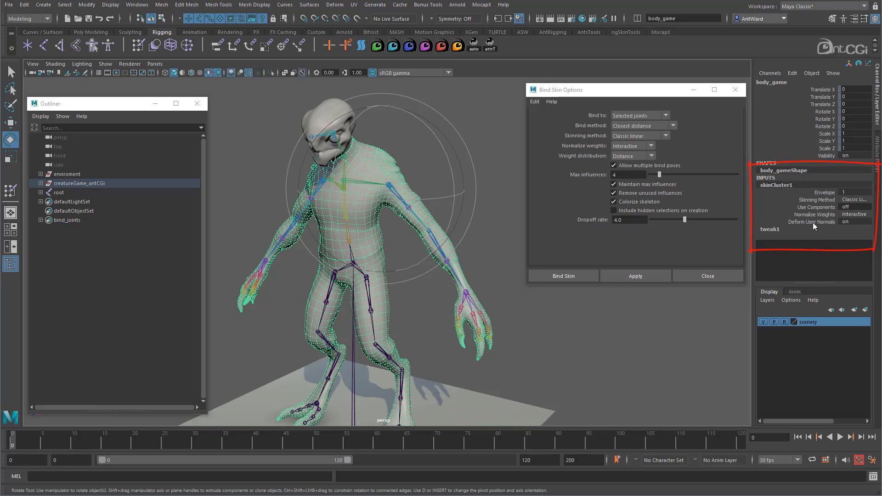
Test the arm's deformation by rotating the upperarm_l joint to about -11.24 in Z.
left_click_drag(368, 190, 422, 285, "alt")
left_click(449, 223)
left_click(409, 225)
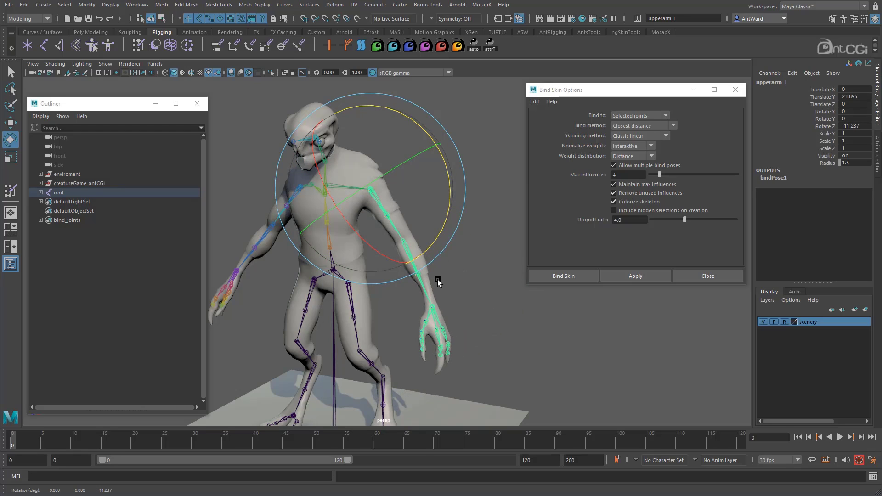
Hide the scenery layer and display the viewport with default lighting and wireframe on shaded.
left_click(763, 322)
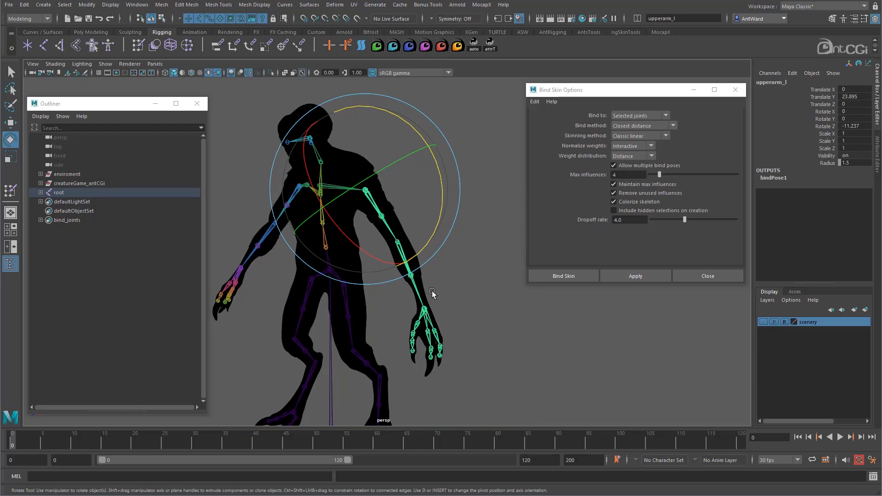
left_click(82, 64)
left_click(82, 80)
left_click(55, 64)
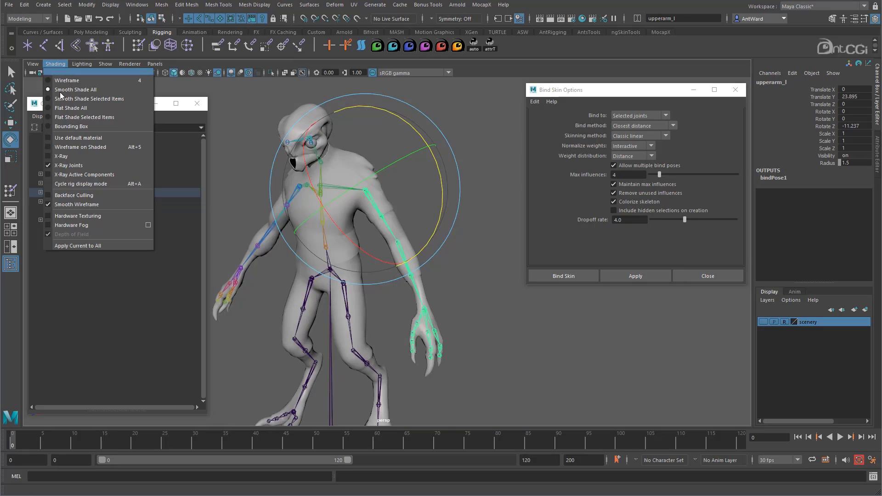
left_click(70, 143)
Rotate the upperarm_l joint to about -8.88 in Z to check how the shoulder mesh deforms.
left_click_drag(363, 237, 385, 235, "alt")
right_click_drag(385, 235, 432, 233, "alt")
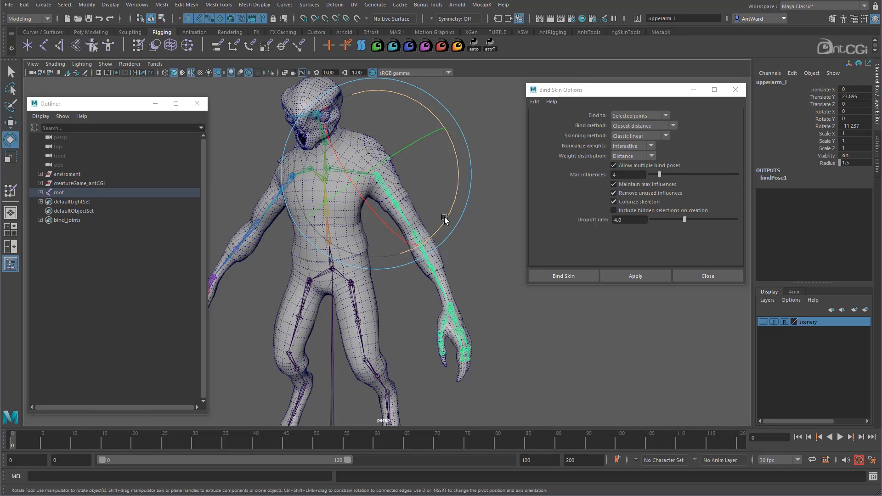
left_click_drag(445, 218, 445, 288)
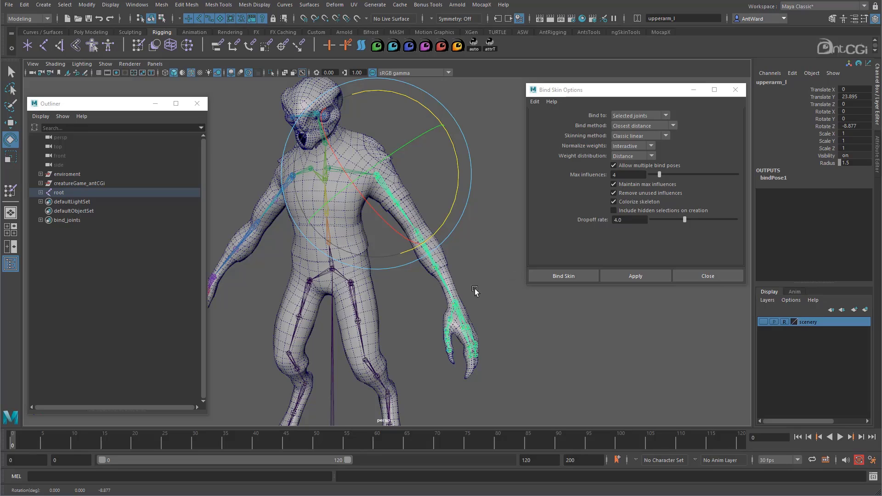
Test the finger deformation by rotating the index_02_l joint to about -47.82 in Z, and undo the rotation.
right_click_drag(338, 275, 446, 301)
left_click_drag(446, 300, 376, 282, "alt")
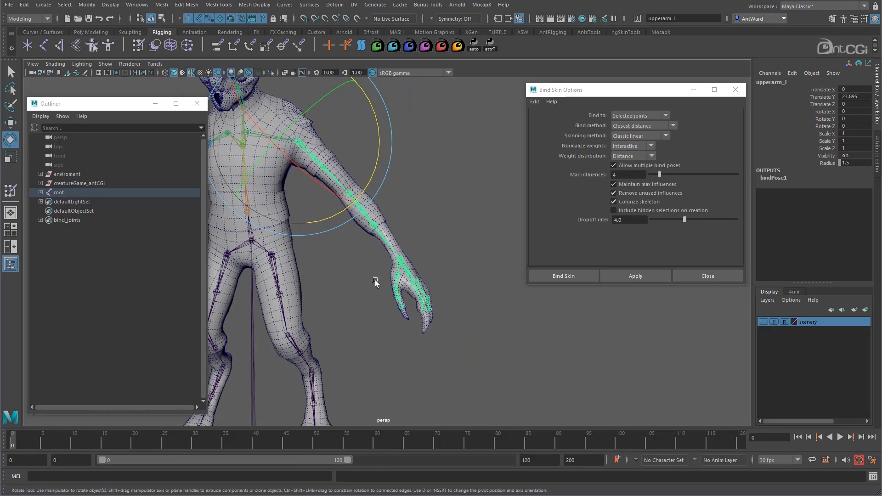
right_click_drag(376, 281, 531, 372, "alt")
left_click(458, 348)
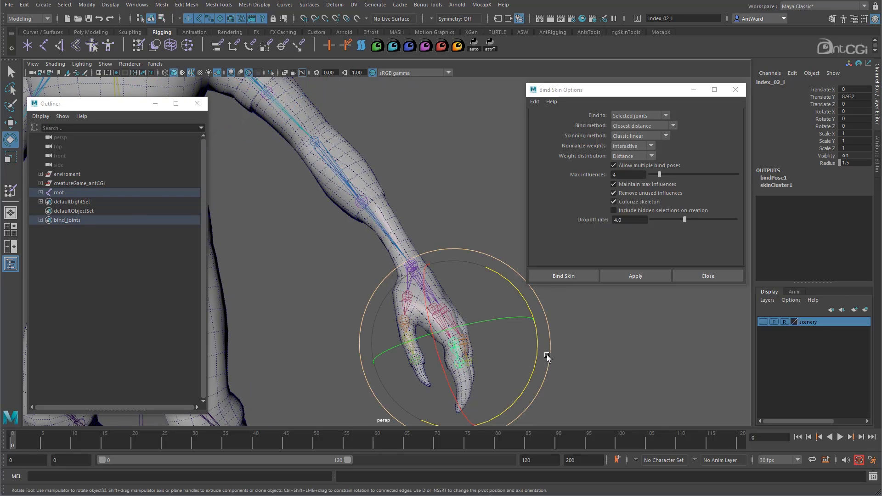
left_click_drag(537, 348, 410, 377)
middle_click_drag(410, 377, 449, 325, "alt")
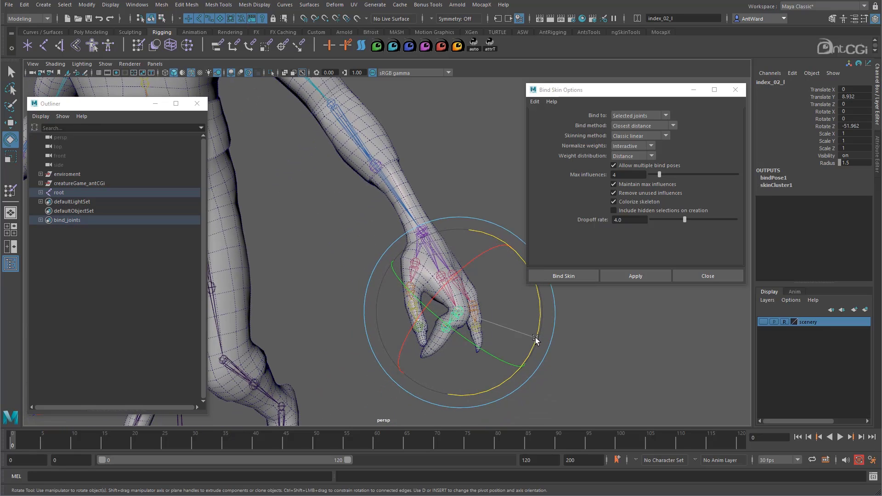
left_click_drag(536, 338, 534, 308)
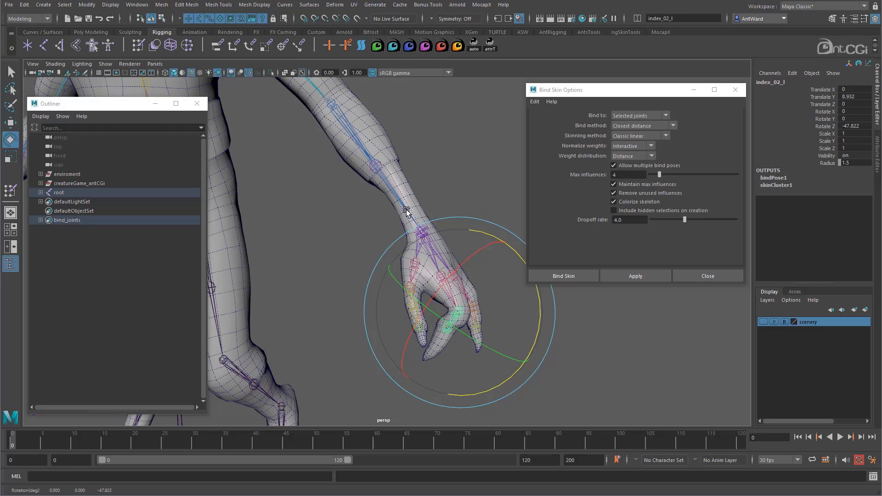
key("ctrl+z")
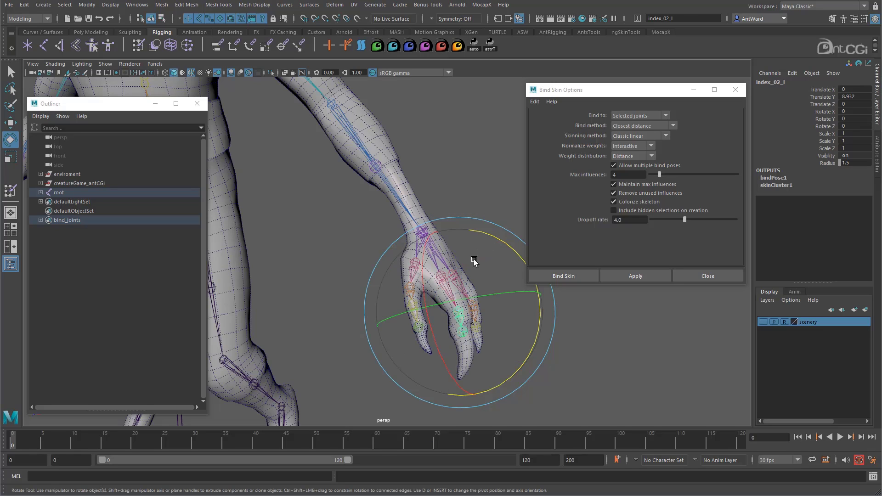
Select the body mesh and unbind its skin with the history option set to Delete history.
right_click_drag(475, 262, 323, 283, "alt")
middle_click_drag(402, 236, 421, 293, "alt")
left_click_drag(421, 293, 417, 292, "alt")
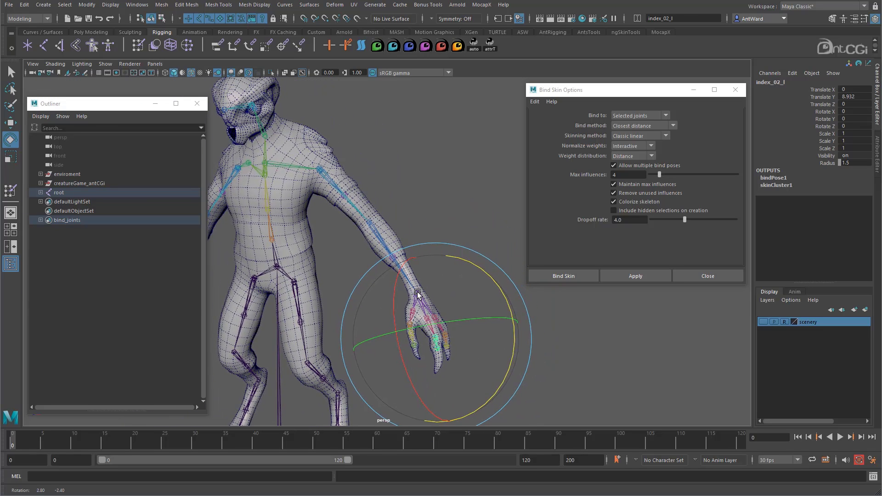
left_click(428, 193)
left_click(354, 185)
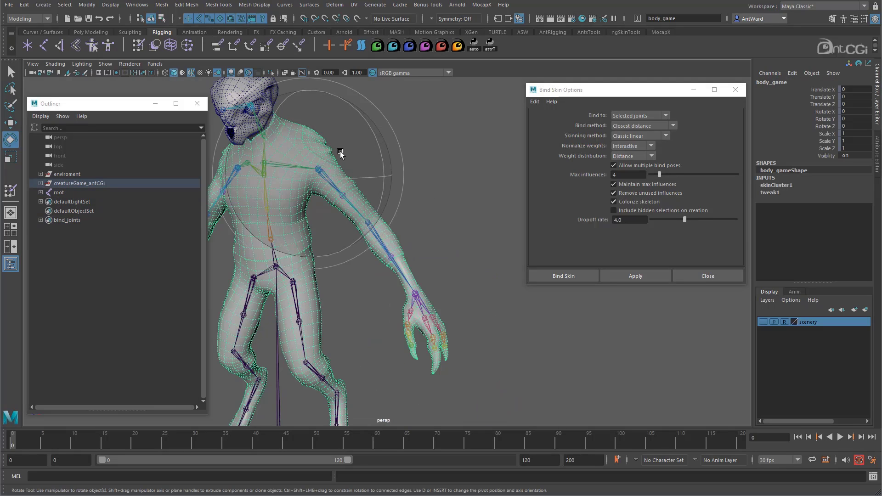
key("space")
left_click(380, 236)
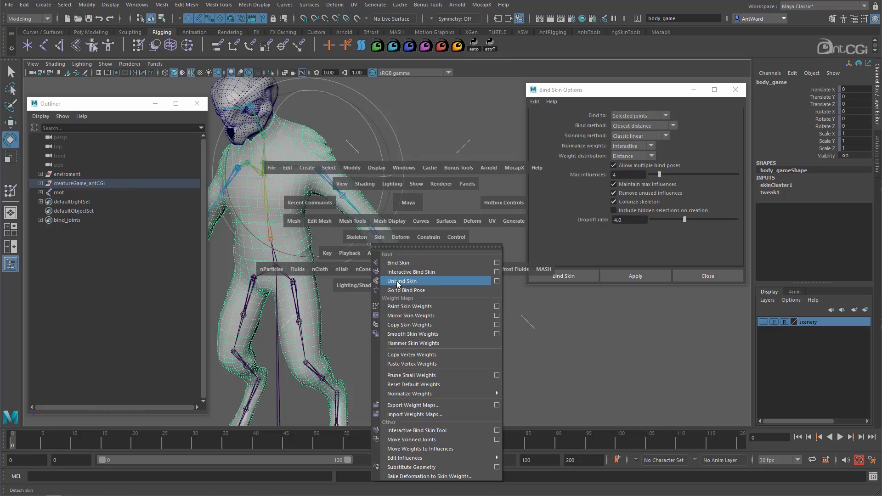
left_click(497, 281)
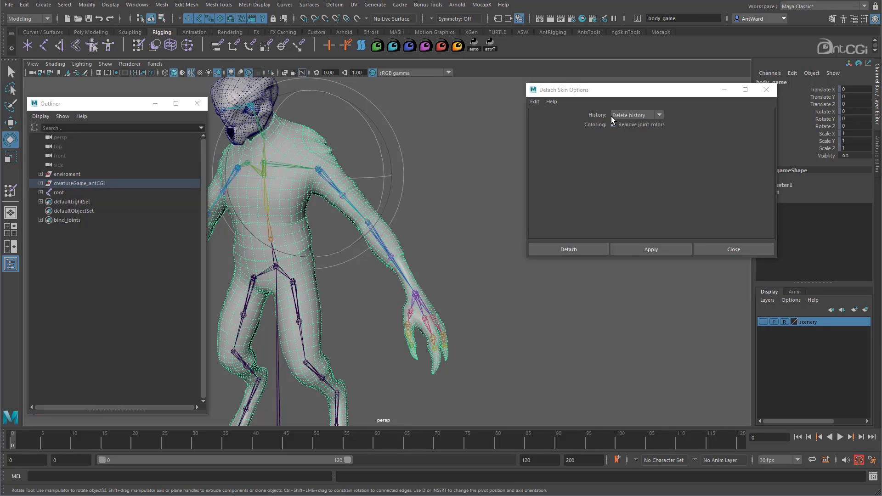
left_click(639, 114)
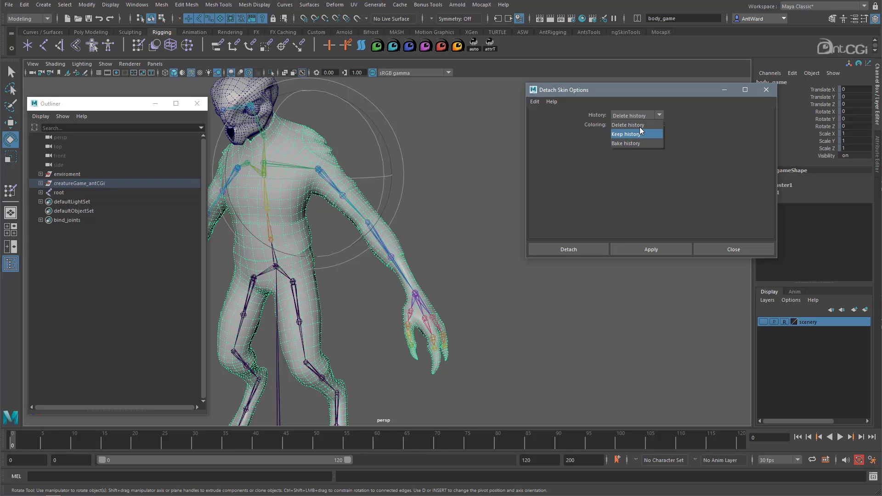
left_click(641, 125)
left_click(574, 249)
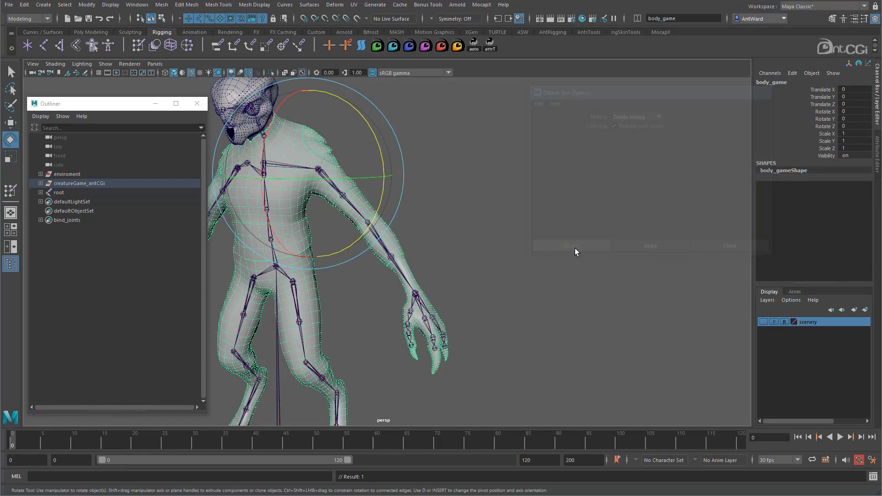
Check that the mesh is detached by rotating the upperarm_l joint to about 42.79 in Z, and undo the rotation.
left_click(511, 235)
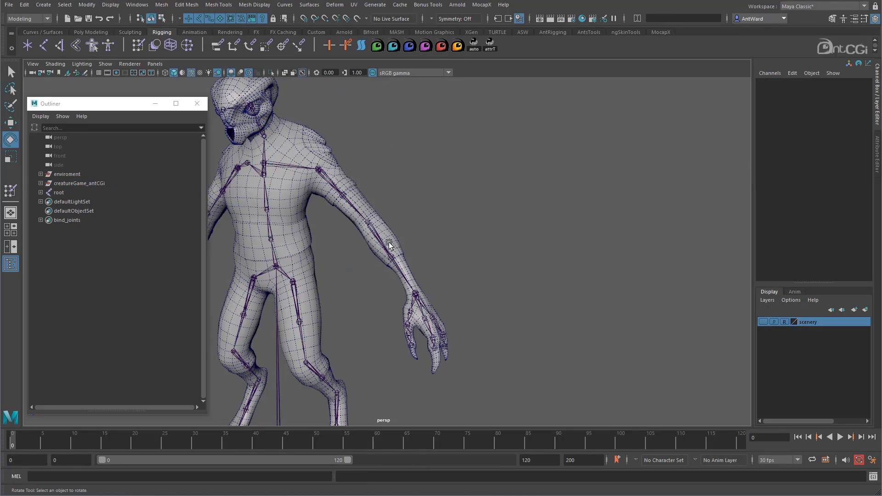
left_click(360, 214)
left_click_drag(391, 197, 396, 133)
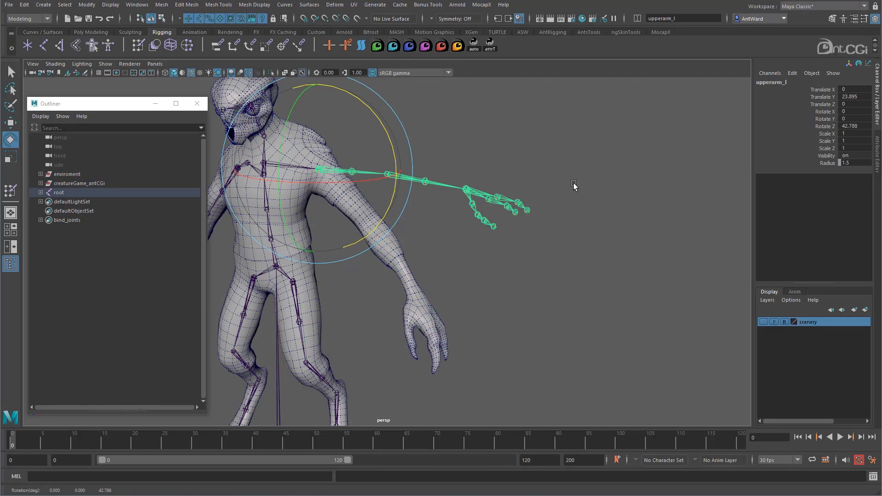
key("ctrl+z")
left_click_drag(385, 268, 504, 227, "alt")
left_click(504, 227)
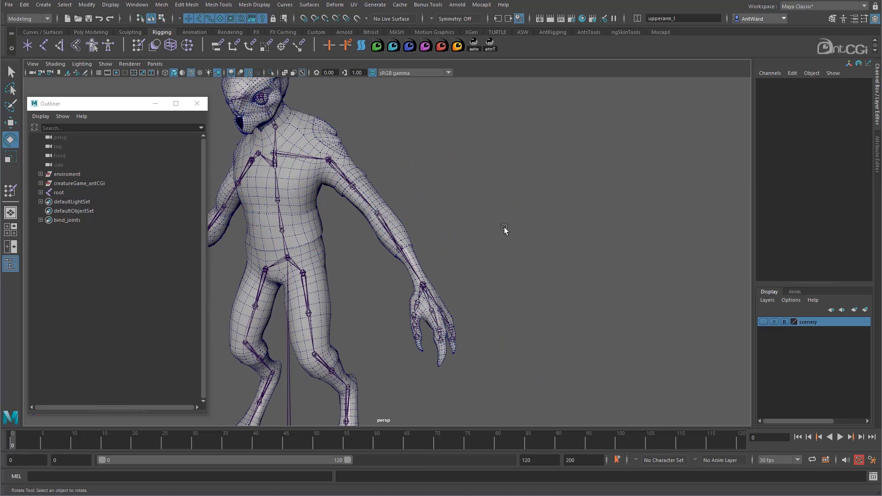
Select the bind_joints set members together with the body mesh and open the Bind Skin options.
right_click(82, 221)
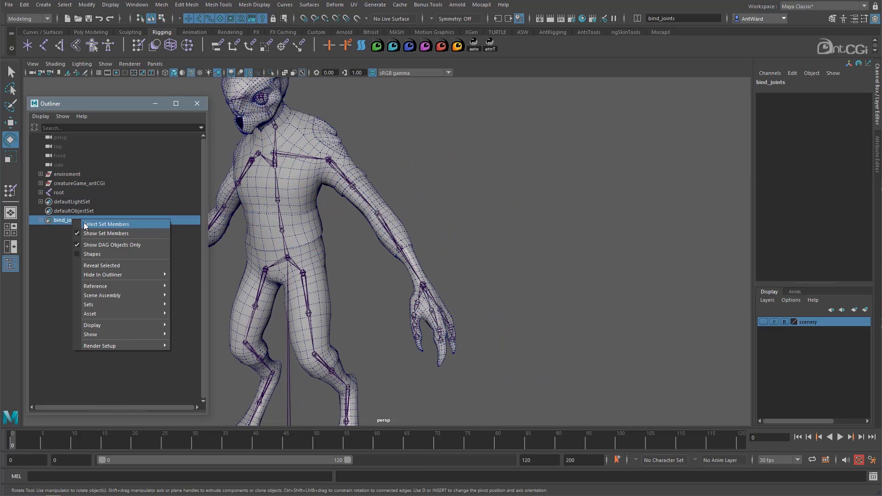
left_click(101, 225)
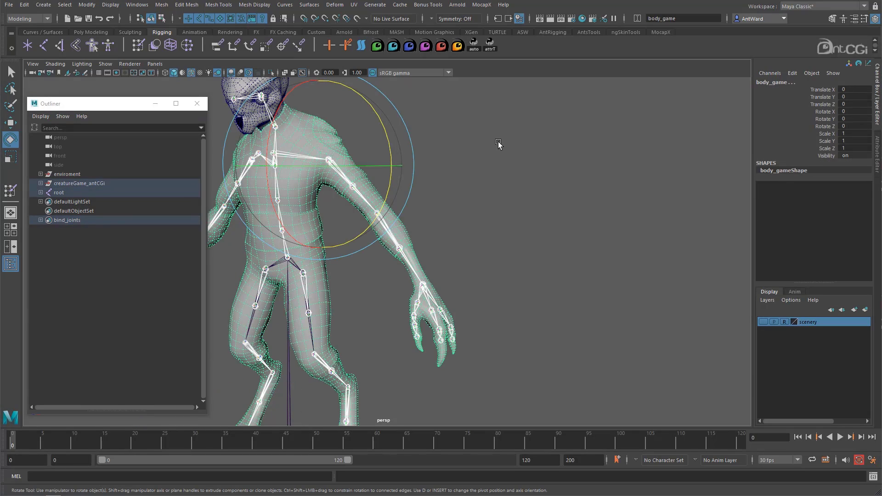
key("space")
left_click_drag(466, 178, 587, 202)
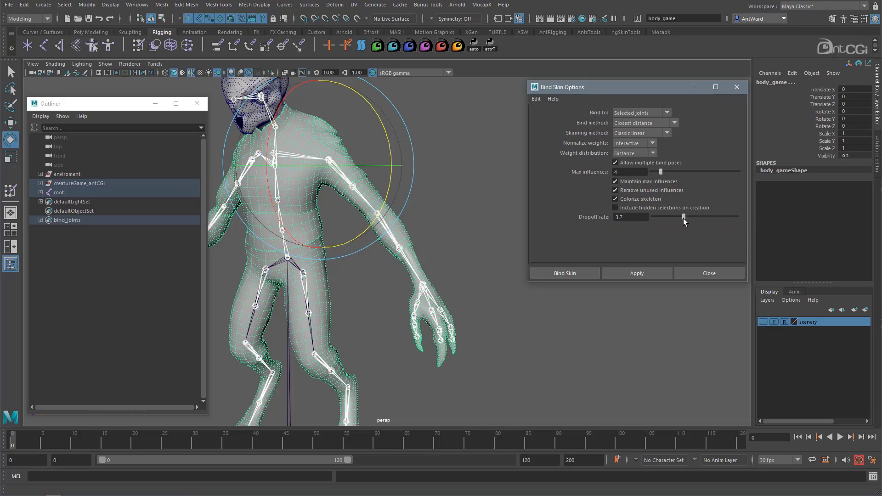
Bind the skin with a dropoff rate of 10.0 and rotate the lowerarm_l joint to about 52.21 in X.
left_click_drag(685, 218, 777, 222)
left_click(637, 273)
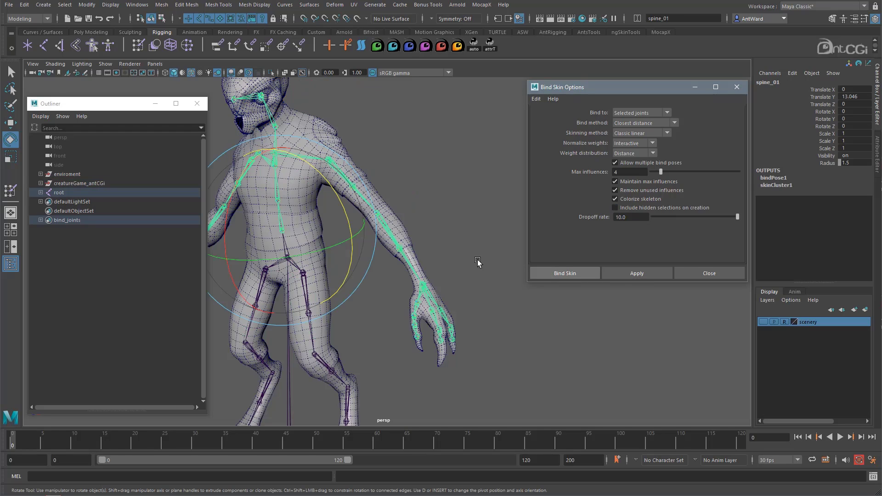
left_click(406, 257)
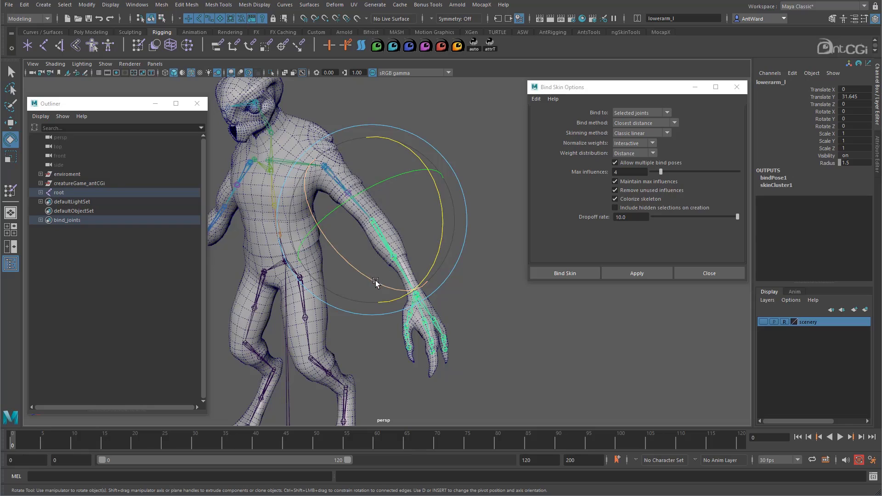
left_click_drag(378, 282, 313, 230)
left_click_drag(314, 229, 297, 248, "alt")
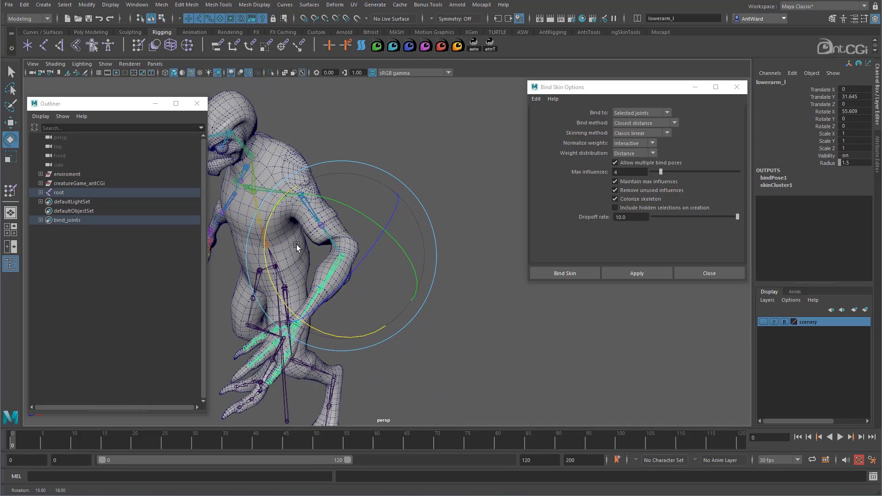
mouse_move(290, 308)
left_mouse_down()
mouse_move(346, 330)
mouse_move(303, 302)
left_mouse_up()
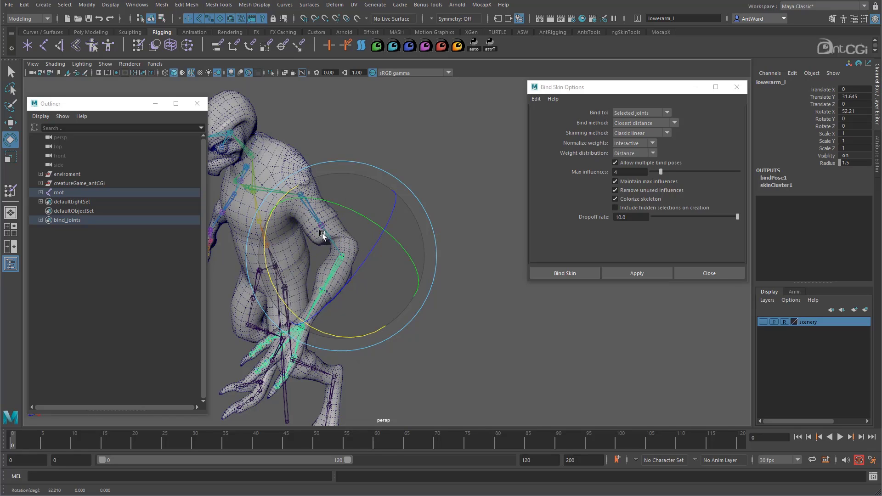
Bend the lowerarm_l joint slightly further in X to examine the elbow deformation up close.
right_click_drag(321, 239, 448, 252, "alt")
middle_click_drag(424, 262, 494, 228, "alt")
left_click_drag(472, 239, 481, 239, "alt")
left_click_drag(369, 308, 378, 289)
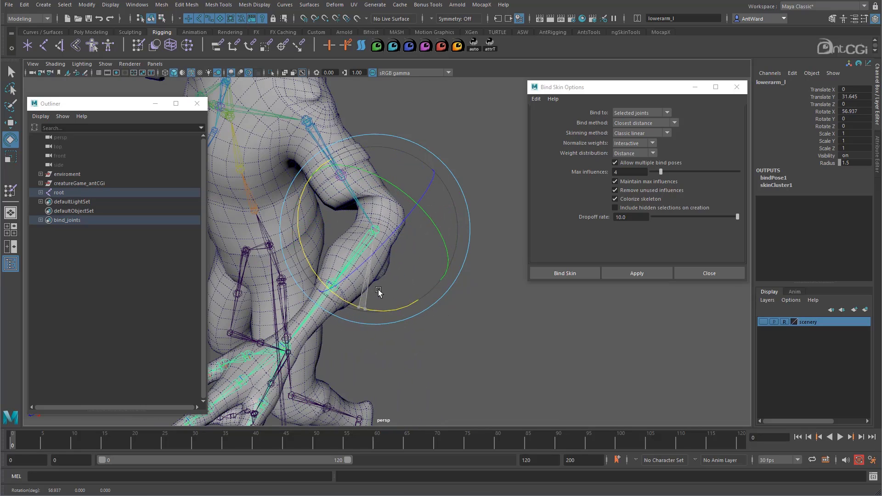
Undo the lowerarm_l rotations and the skin bind made with the 10.0 dropoff rate.
key("ctrl+z")
key("ctrl+z")
key("ctrl+z")
key("ctrl+z")
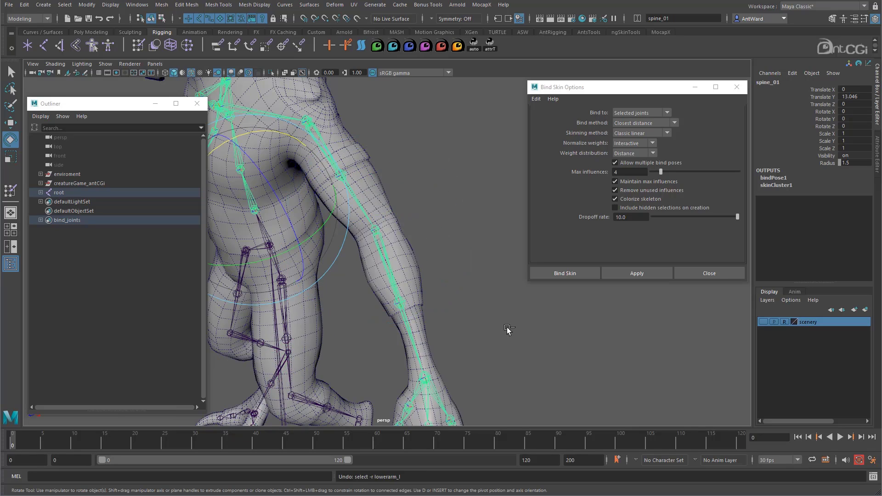
key("ctrl+z")
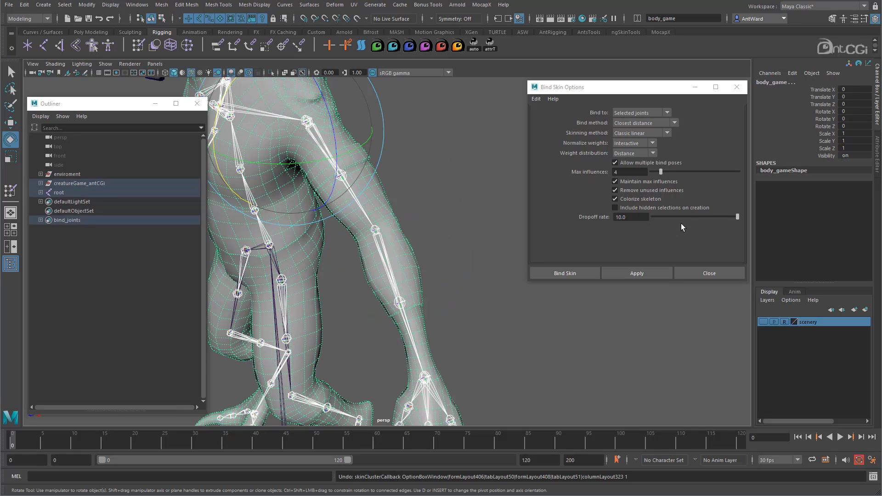
Bind the skin with a dropoff rate of 0.1 and rotate lowerarm_l to about 54.64 in X to test the elbow.
left_click_drag(687, 218, 663, 218)
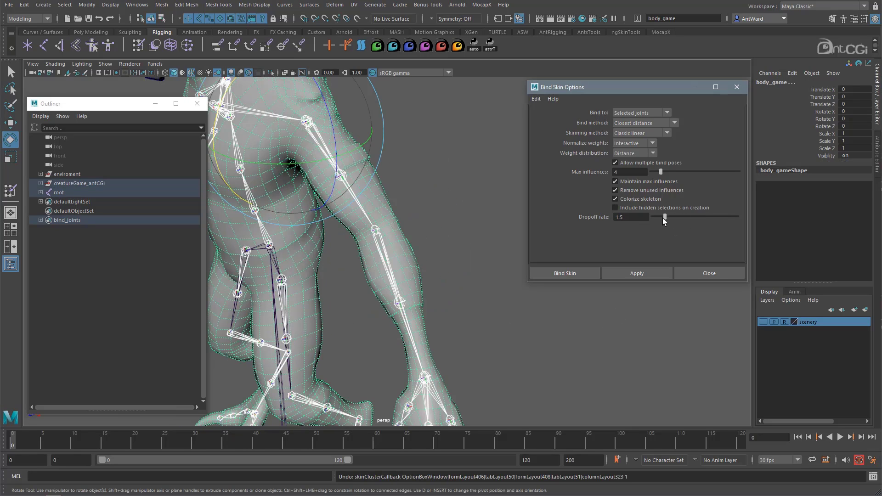
left_click(646, 273)
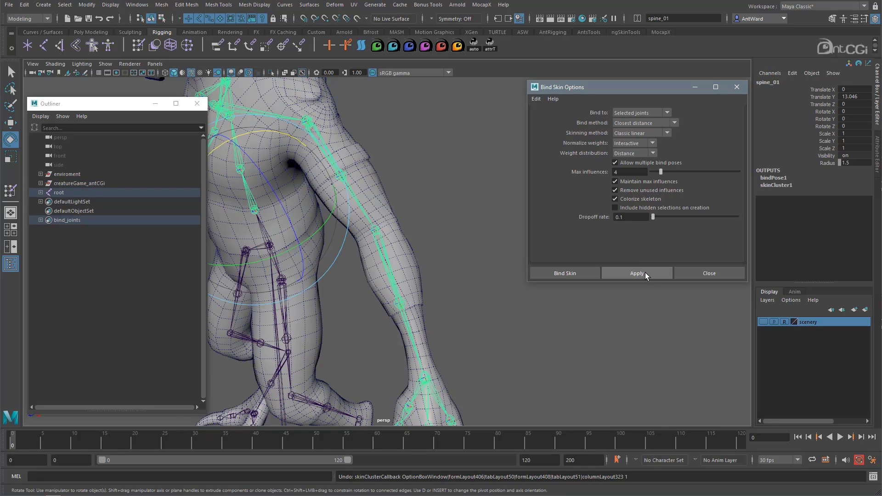
left_click(401, 323)
left_click_drag(374, 312, 314, 267)
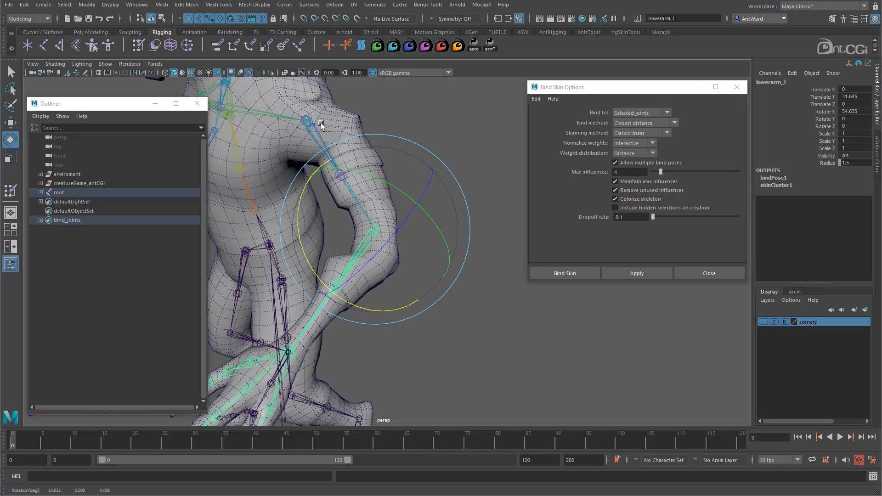
mouse_move(347, 301)
left_mouse_down()
mouse_move(432, 306)
mouse_move(321, 238)
mouse_move(305, 197)
mouse_move(345, 262)
mouse_move(400, 278)
mouse_move(337, 229)
left_mouse_up()
Undo the lowerarm_l rotation and the skin bind made with the 0.1 dropoff rate.
key("ctrl+z")
key("ctrl+z")
key("ctrl+z")
key("ctrl+z")
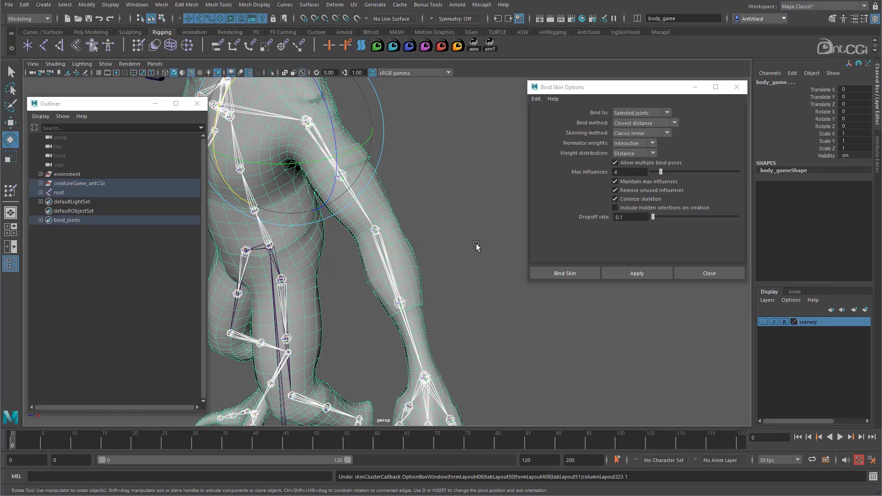
Bind the body mesh with a dropoff rate of 5.0 and the Closest in hierarchy bind method.
left_click_drag(653, 216, 682, 221)
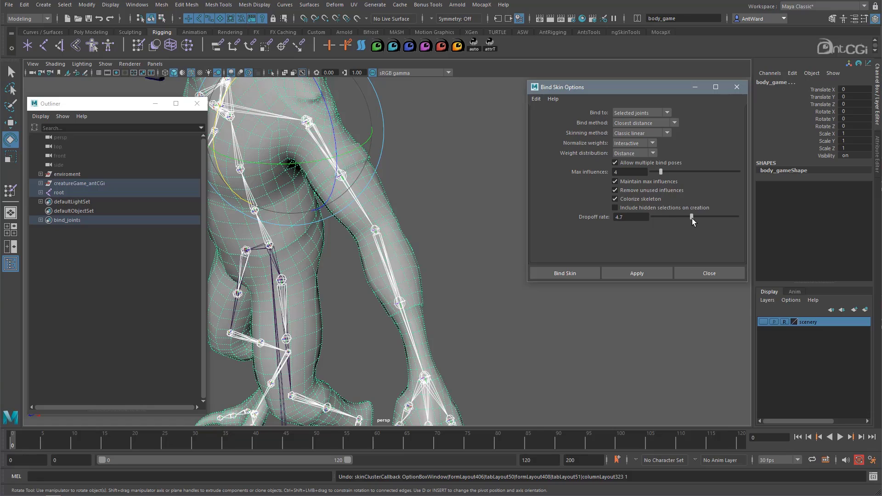
left_click_drag(695, 218, 694, 218)
left_click_drag(382, 231, 426, 233, "alt")
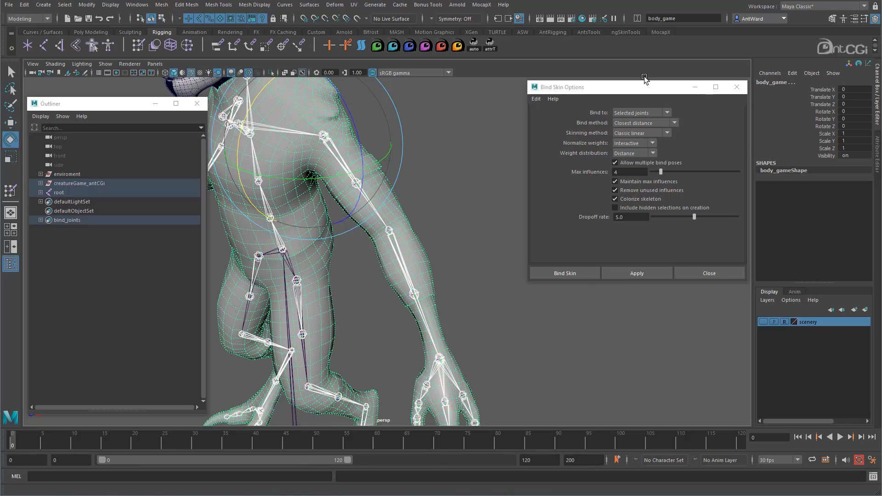
left_click(662, 125)
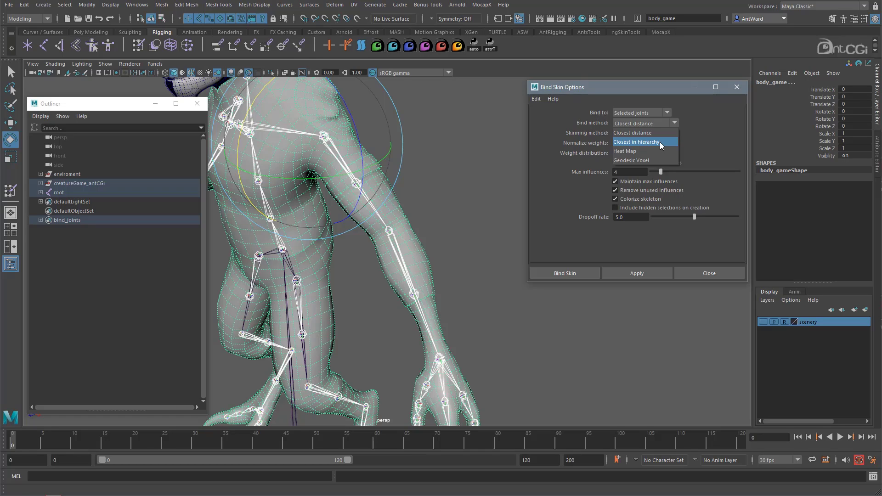
left_click(660, 142)
left_click(643, 273)
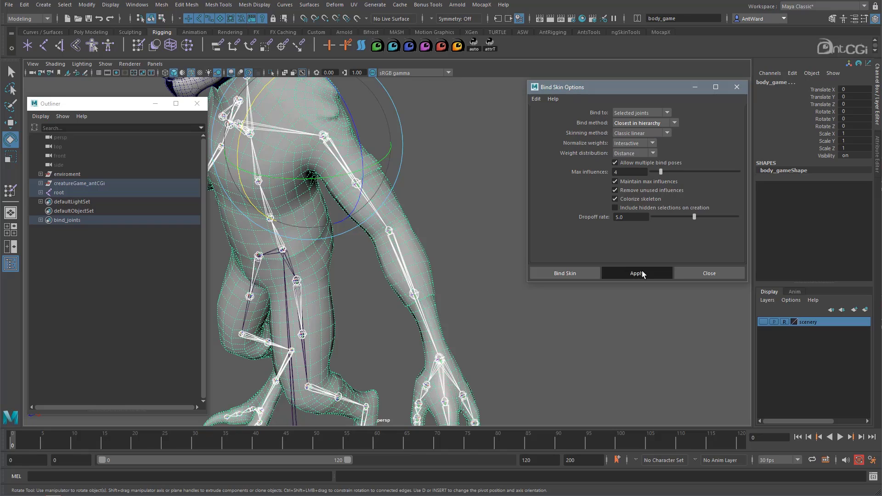
Test the elbow deformation of the hierarchy-based bind by rotating the lowerarm_l joint to about 56.4 in X.
left_click(418, 323)
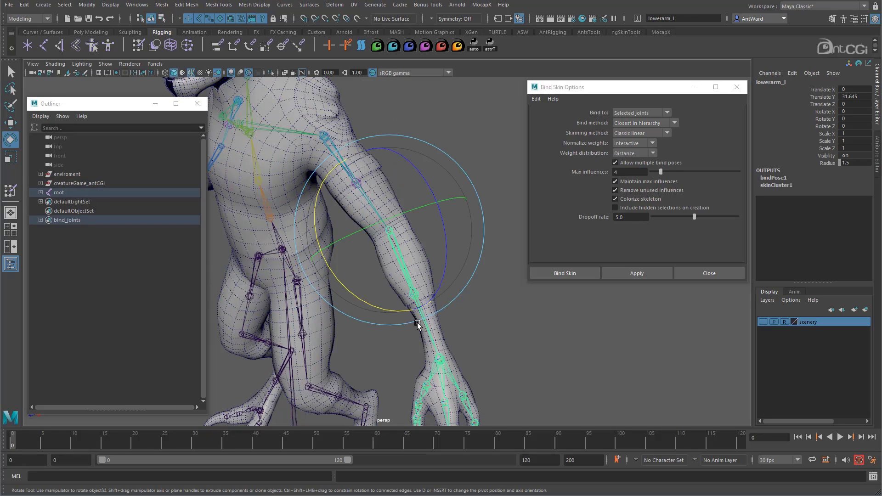
left_click_drag(418, 323, 349, 239)
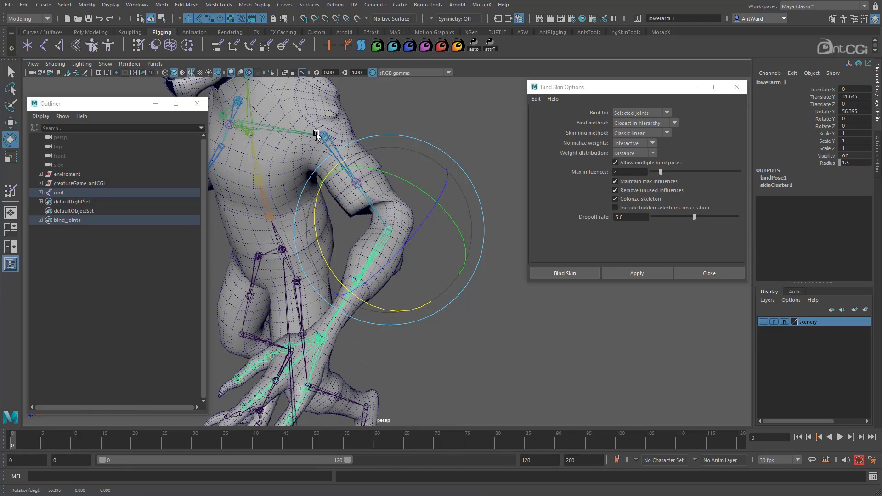
Undo the lowerarm_l test rotation and the Closest in hierarchy skin bind.
key("ctrl+z")
key("ctrl+z")
key("ctrl+z")
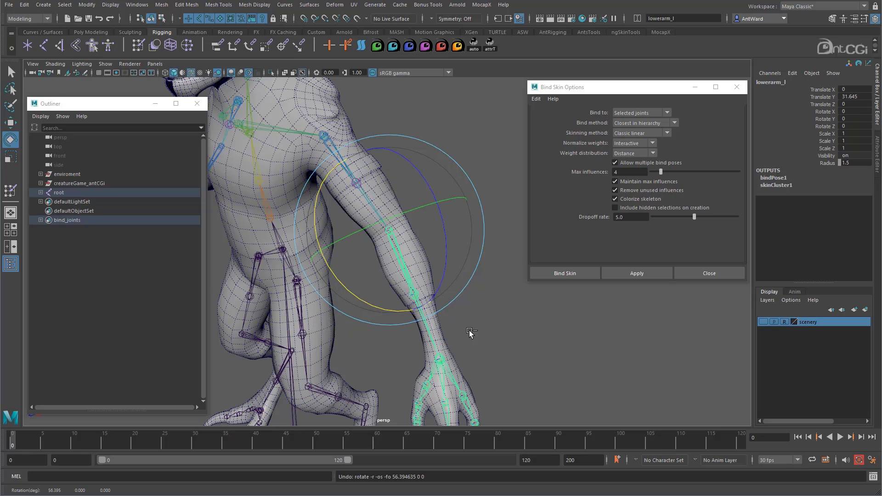
key("ctrl+z")
key("ctrl+z")
key("ctrl+z")
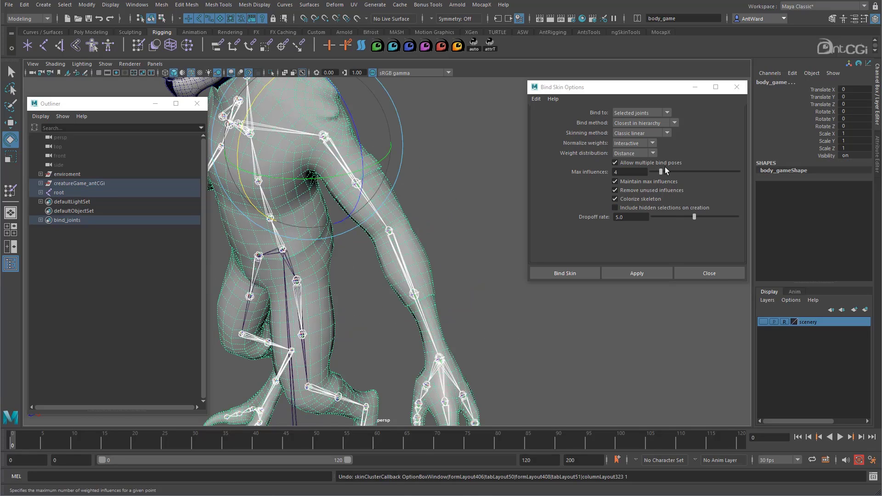
Bind the body mesh to the selected joints using the Heat Map bind method with a heatmap falloff of 0.68.
left_click(653, 123)
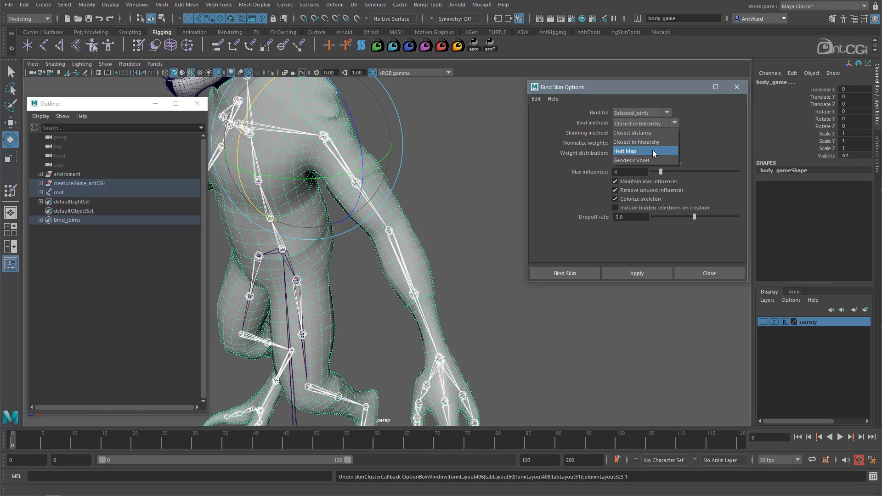
left_click(653, 150)
left_click_drag(431, 250, 475, 237, "alt")
middle_click_drag(478, 235, 434, 241, "alt")
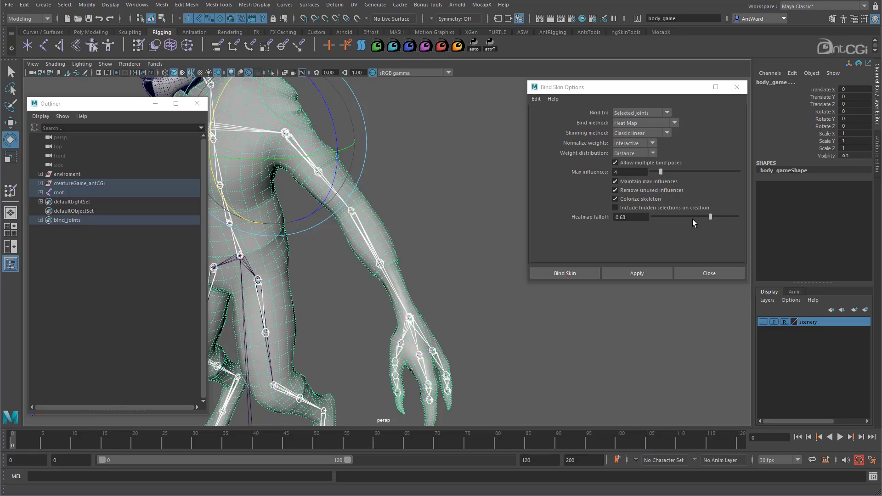
left_click(639, 274)
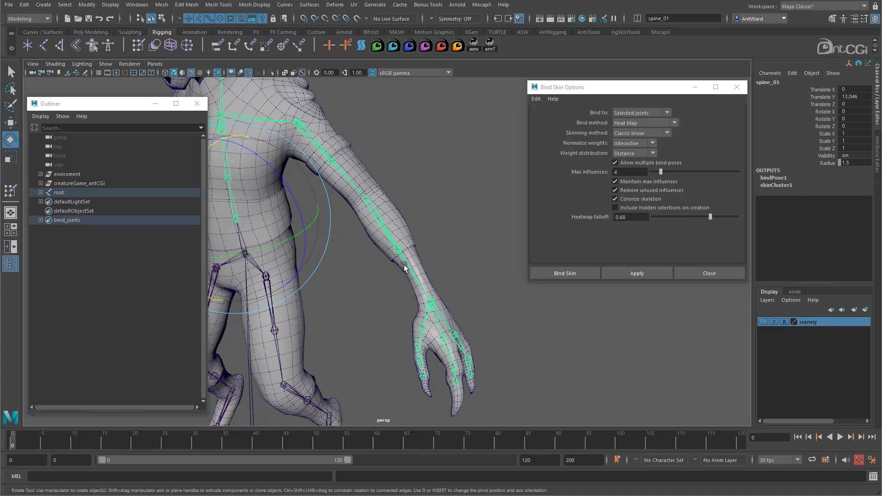
Rotate lowerarm_l to about 45.65 in X to test the heat map elbow deformation, and undo the rotation.
left_click(405, 266)
left_click_drag(380, 282, 283, 203, "alt")
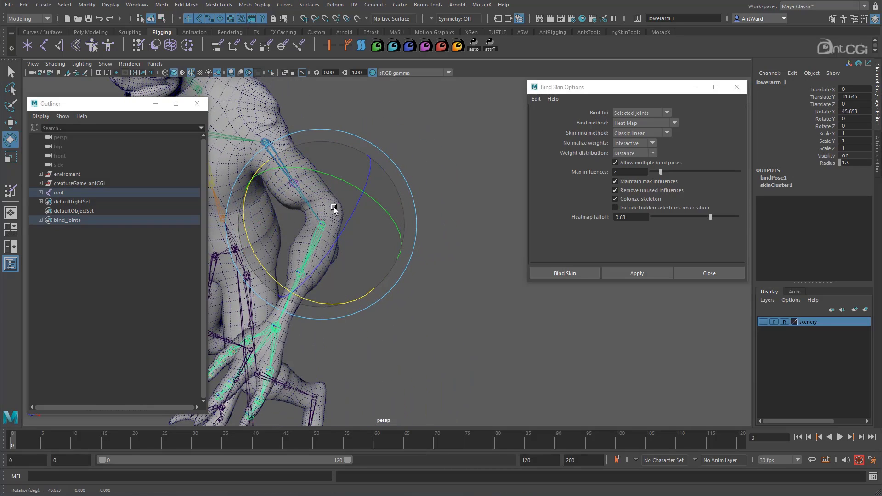
key("ctrl+z")
Test the finger deformation of the heat map bind by rotating index_02_l to about -61 in Z.
left_click_drag(416, 338, 435, 343, "alt")
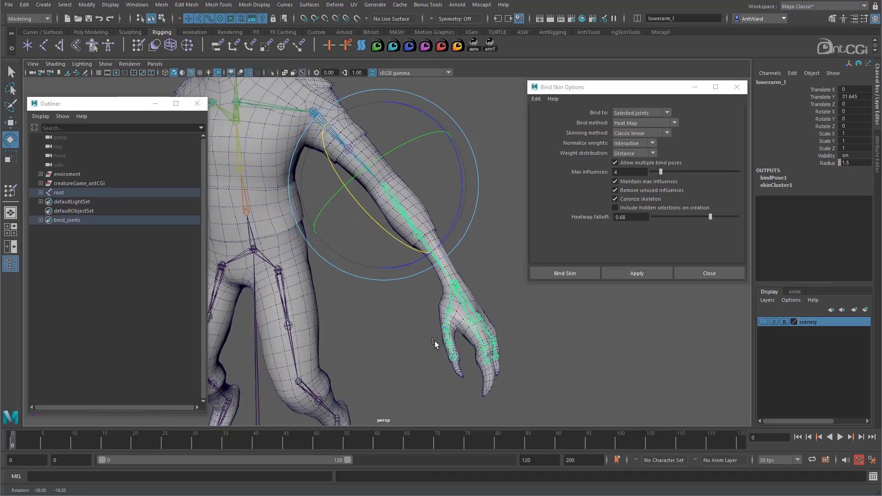
middle_click_drag(435, 342, 360, 307, "alt")
right_click_drag(360, 307, 566, 317, "alt")
left_click_drag(551, 319, 487, 337, "alt")
middle_click_drag(425, 362, 456, 269, "alt")
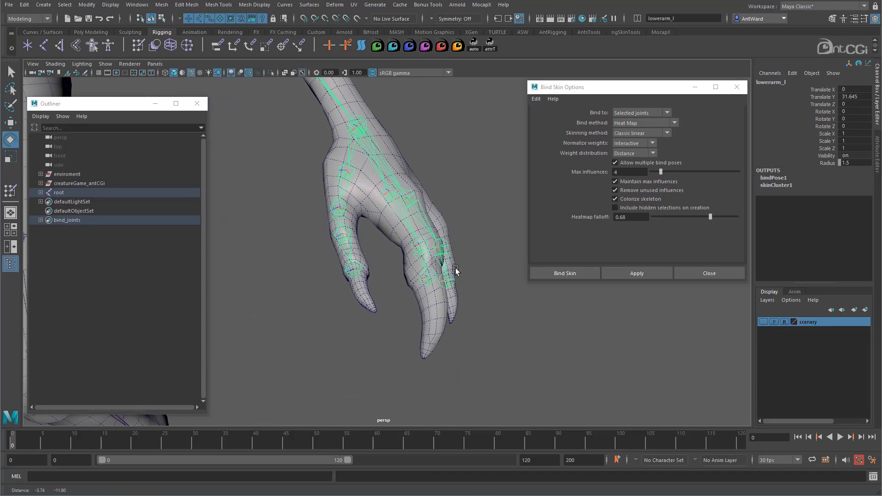
left_click_drag(456, 268, 408, 264, "alt")
left_click(406, 261)
left_click_drag(473, 270, 453, 322, "alt")
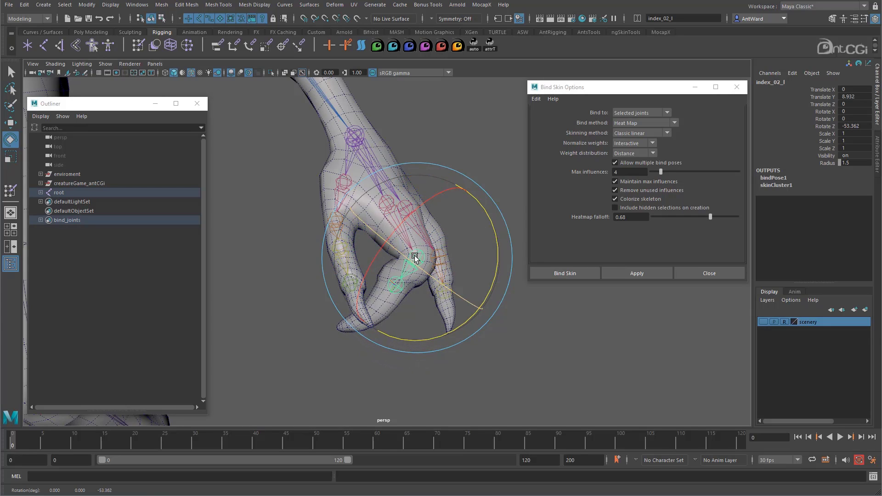
mouse_move(495, 256)
left_mouse_down()
mouse_move(484, 212)
mouse_move(478, 242)
mouse_move(466, 217)
mouse_move(467, 262)
mouse_move(484, 183)
mouse_move(471, 175)
mouse_move(493, 273)
left_mouse_up()
right_click_drag(614, 347, 408, 271, "alt")
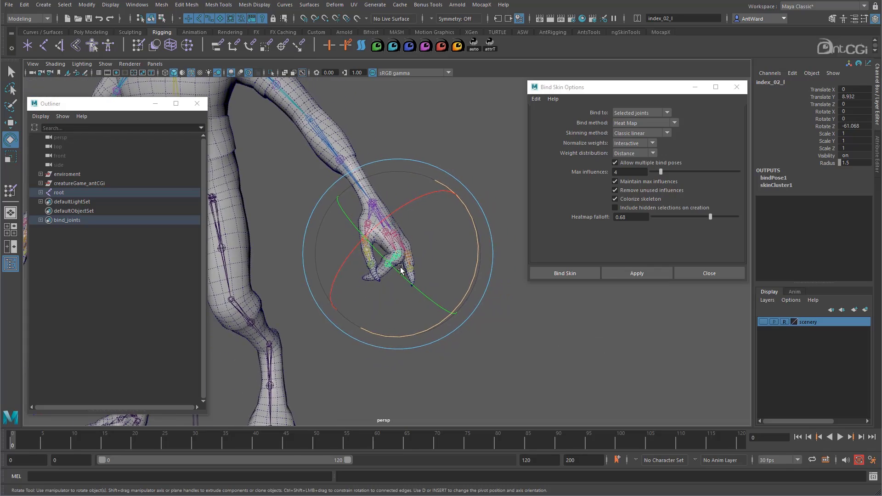
left_click_drag(408, 271, 385, 284, "alt")
middle_click_drag(385, 283, 437, 325, "alt")
left_click_drag(435, 326, 438, 321, "alt")
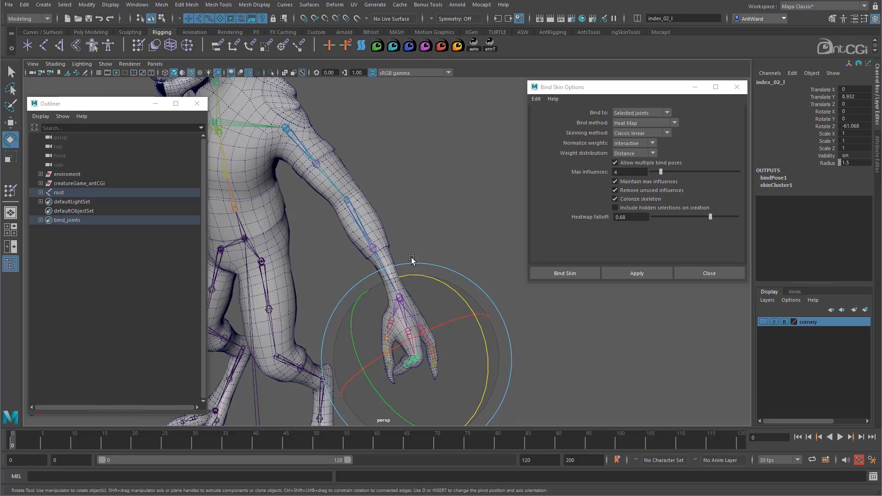
Restore the straight finger pose and unbind the skin from the body mesh.
right_click_drag(244, 229, 294, 229)
left_click_drag(435, 222, 435, 216, "alt")
left_click(349, 171)
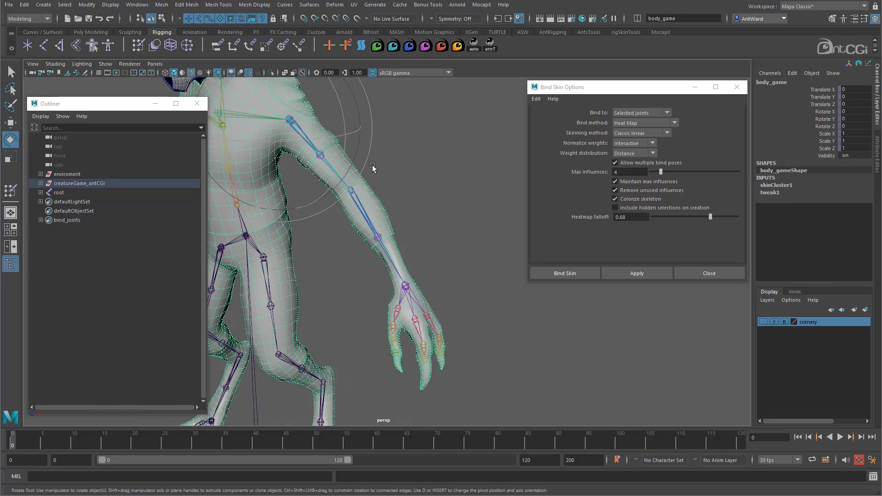
key("space")
left_click(350, 198)
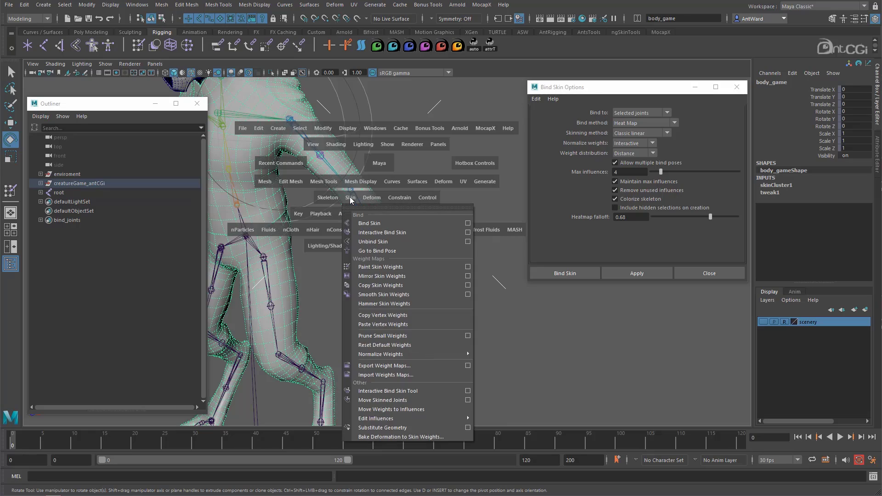
left_click(389, 241)
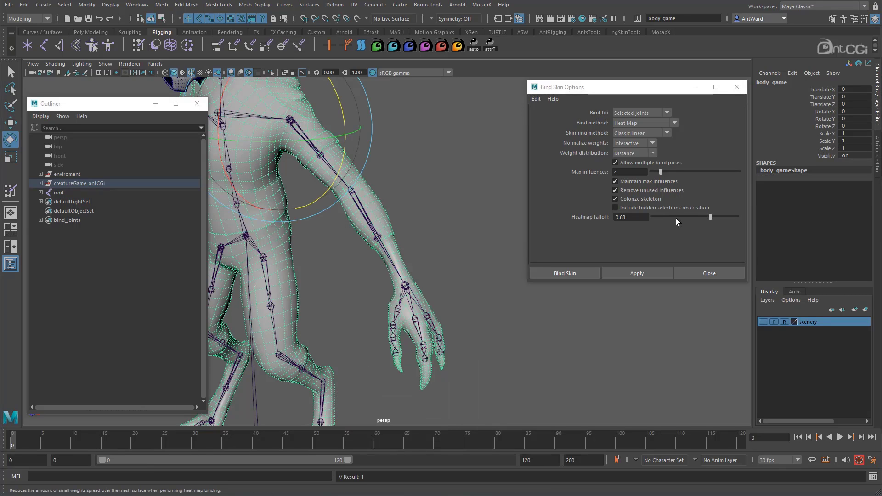
Set the heatmap falloff to 0.00 and bind the body mesh to the members of the bind_joints set.
left_click_drag(713, 218, 607, 218)
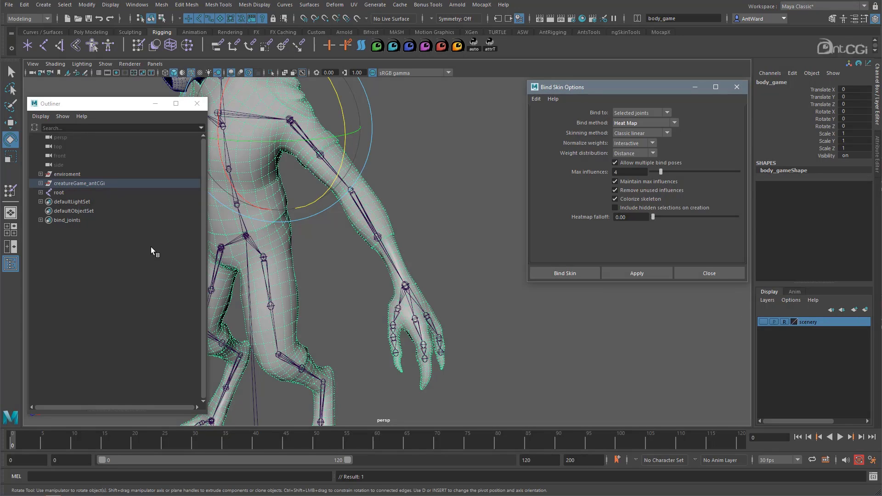
left_click(81, 222)
right_click(79, 222)
left_click(104, 226)
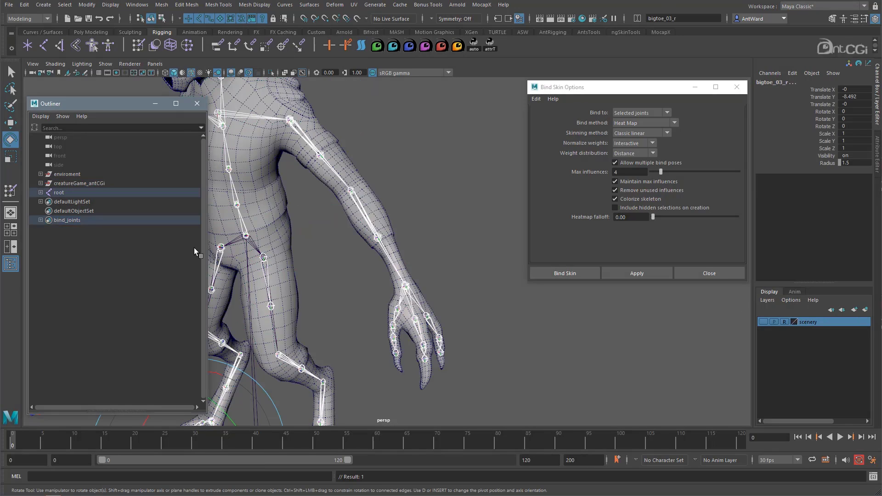
left_click(260, 172, "shift")
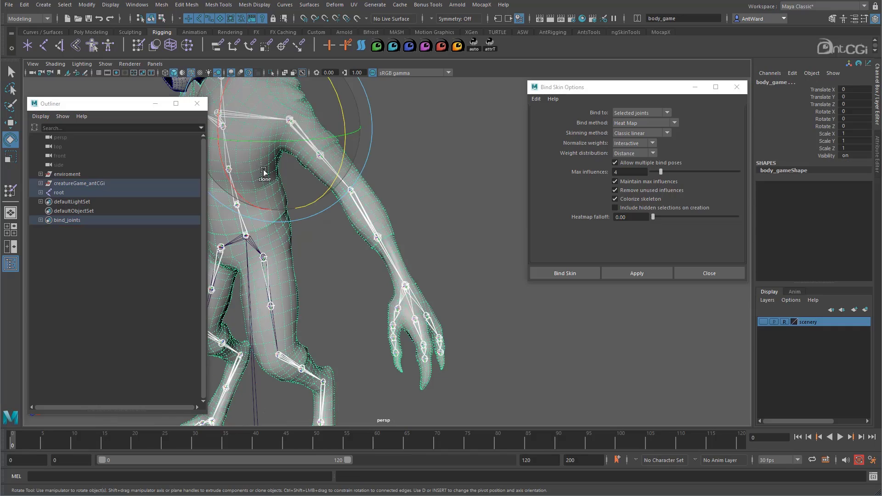
left_click(635, 274)
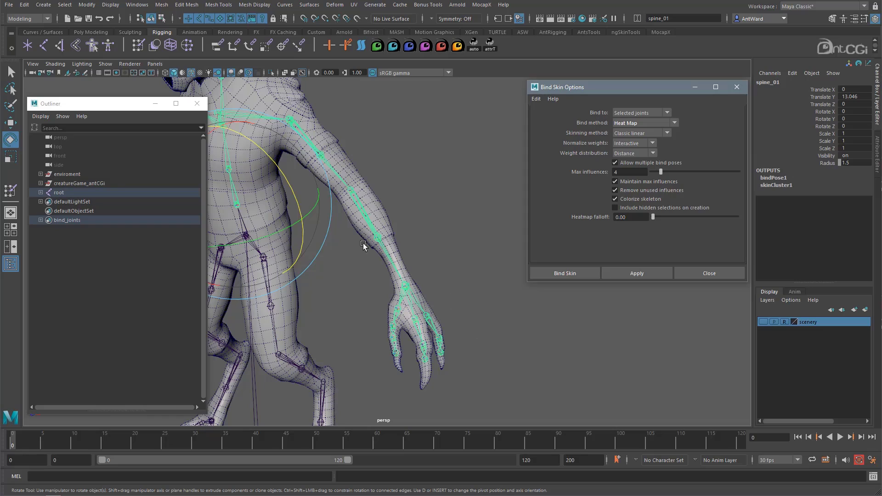
Test the elbow with the 0.00 falloff bind by rotating lowerarm_l to about 23.9 in X.
left_click(383, 253)
left_click_drag(358, 276, 335, 240, "alt")
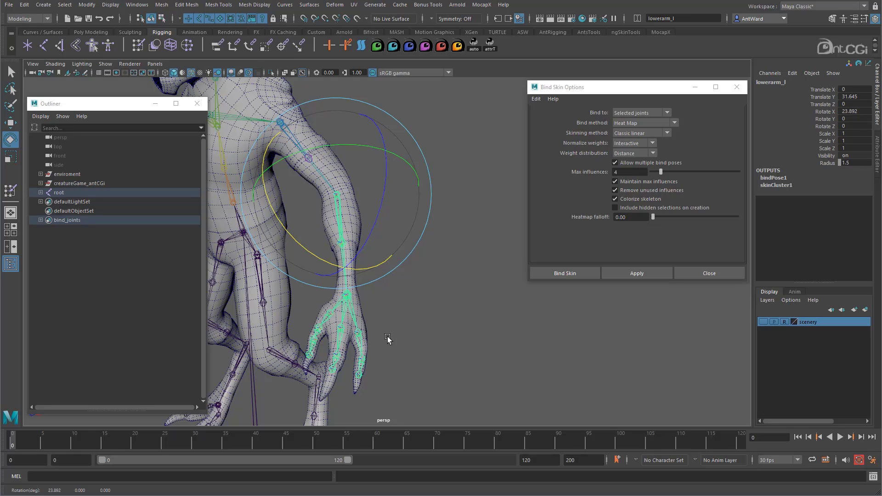
left_click_drag(387, 340, 418, 325, "alt")
Test the finger with the 0.00 falloff bind by rotating index_02_l to about -58.6 in Z.
right_click_drag(419, 325, 543, 366, "alt")
left_click(538, 354)
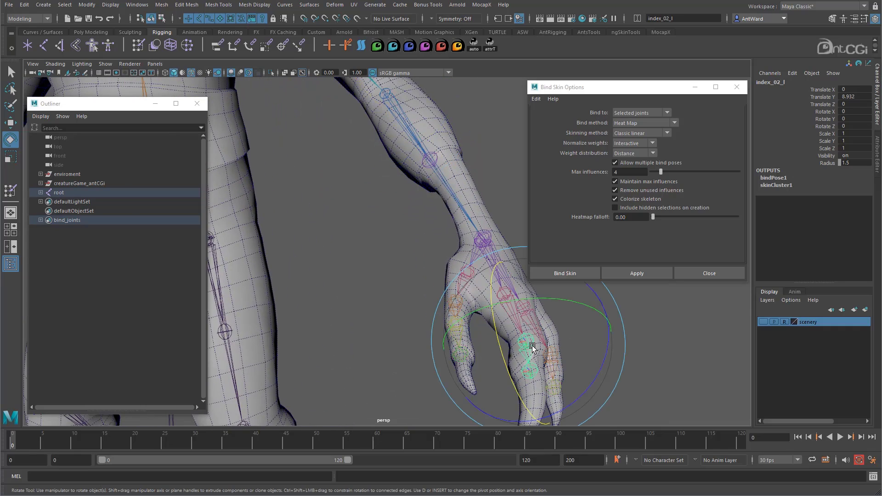
left_click_drag(608, 342, 549, 374)
left_click_drag(533, 363, 459, 298, "alt")
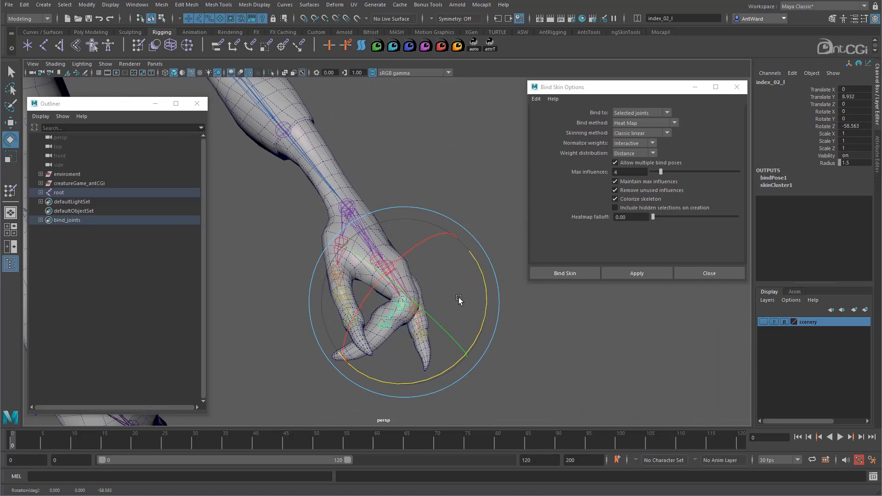
left_click_drag(590, 325, 578, 330, "alt")
right_click_drag(578, 330, 348, 256, "alt")
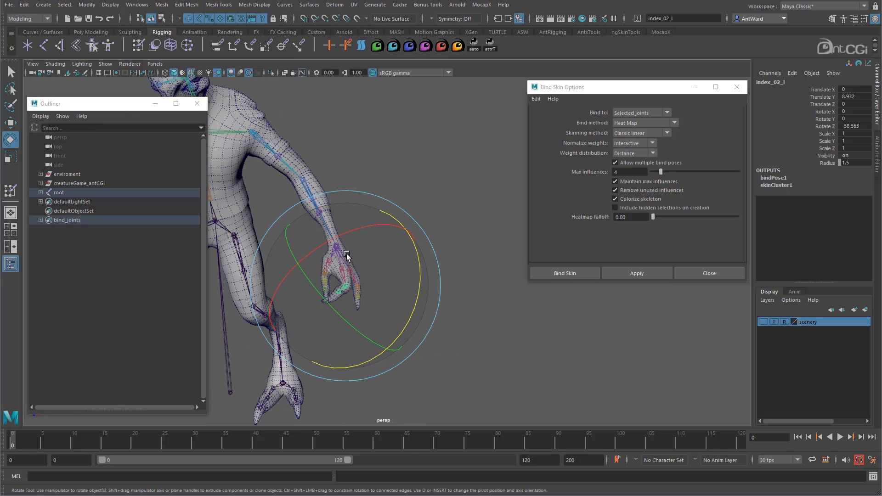
Undo the finger and elbow test rotations and the skin bind made with the 0.00 heatmap falloff.
middle_click_drag(348, 256, 425, 248, "alt")
left_click_drag(425, 248, 406, 240, "alt")
key("ctrl+z")
key("ctrl+z")
key("ctrl+z")
key("ctrl+z")
key("ctrl+z")
key("ctrl+z")
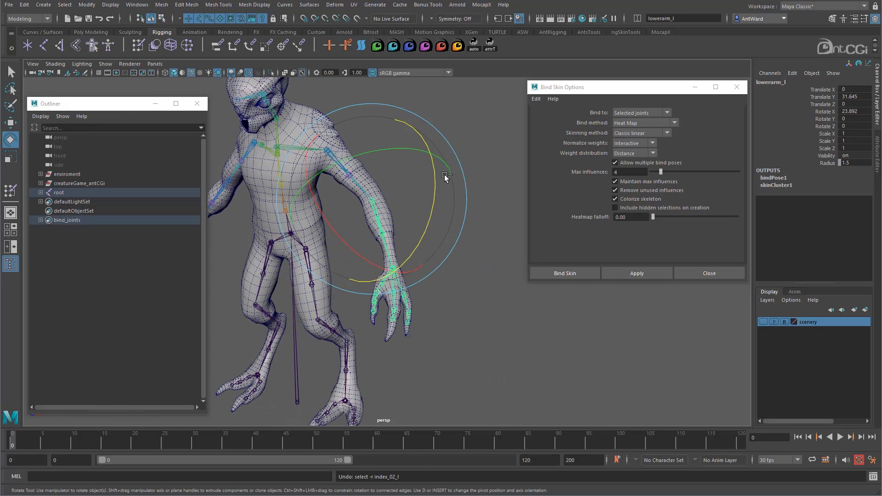
key("ctrl+z")
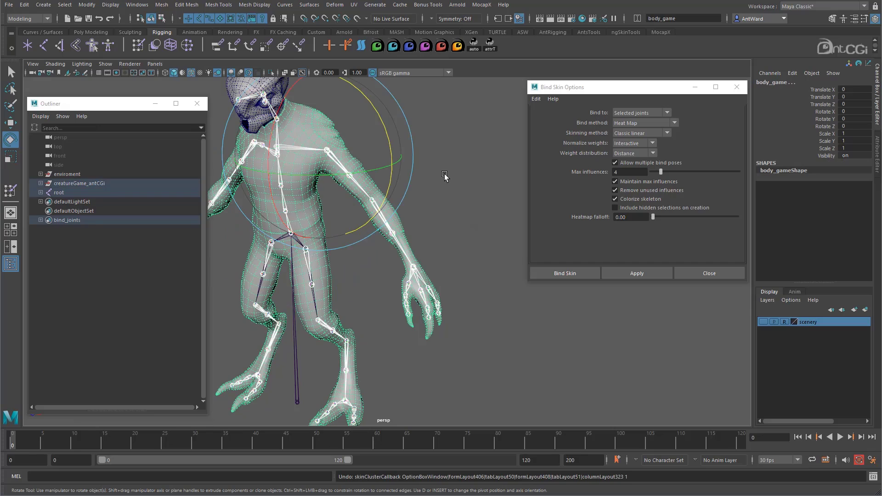
Bind the body mesh to the selected joints with the heatmap falloff set to 1.00.
left_click_drag(433, 193, 411, 189, "alt")
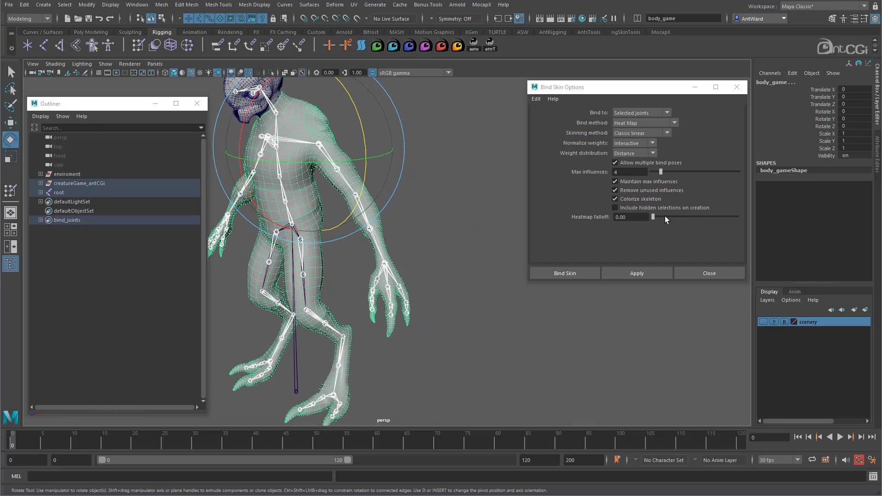
left_click_drag(658, 217, 751, 223)
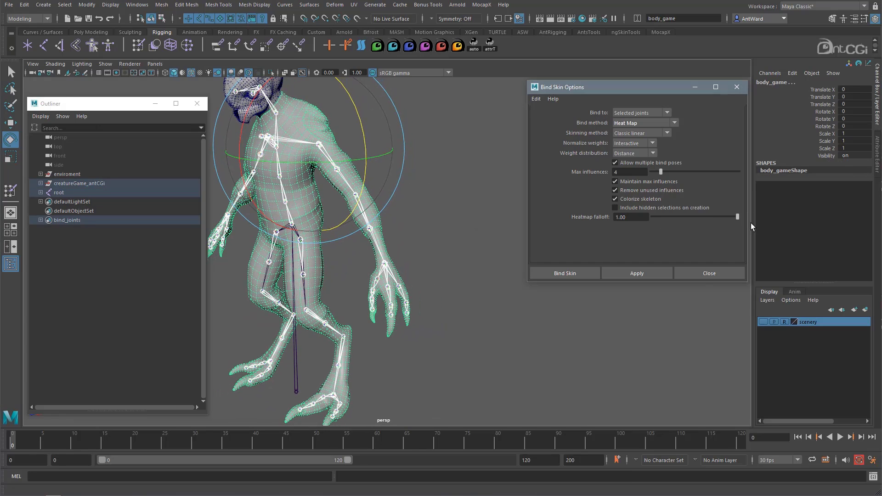
left_click(643, 275)
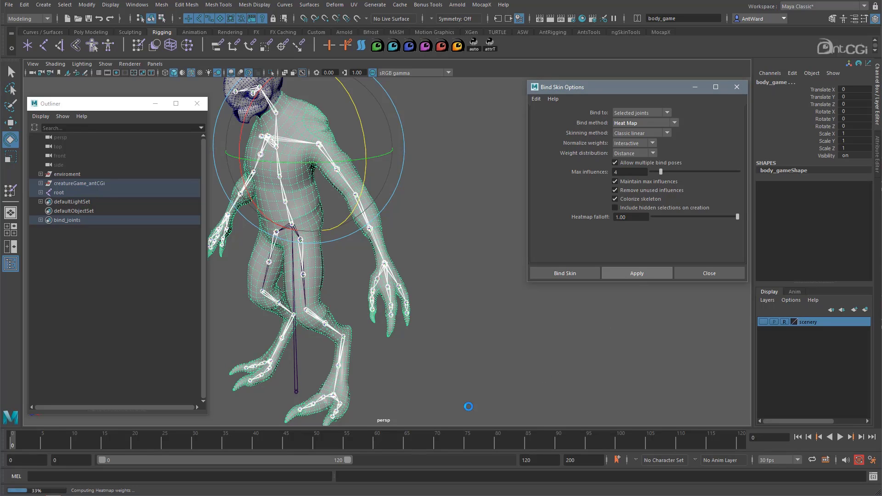
Test the finger with the 1.00 falloff bind by rotating index_02_l to about -47 and about -44.4 in Z.
left_click_drag(274, 242, 299, 239, "alt")
right_click_drag(299, 239, 502, 367, "alt")
left_click(455, 355)
left_click_drag(456, 355, 427, 347, "alt")
left_click_drag(497, 305, 451, 343)
middle_click_drag(405, 325, 396, 257, "alt")
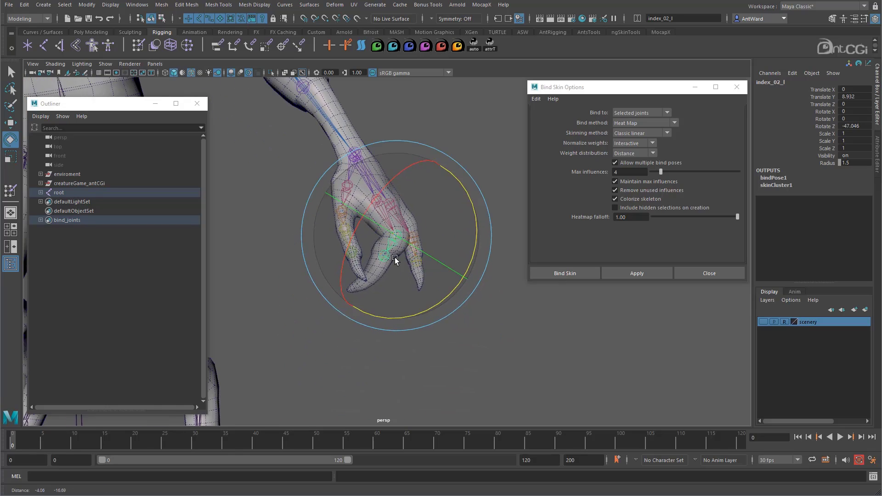
right_click_drag(395, 257, 540, 268, "alt")
mouse_move(476, 252)
left_mouse_down()
mouse_move(505, 195)
mouse_move(469, 241)
left_mouse_up()
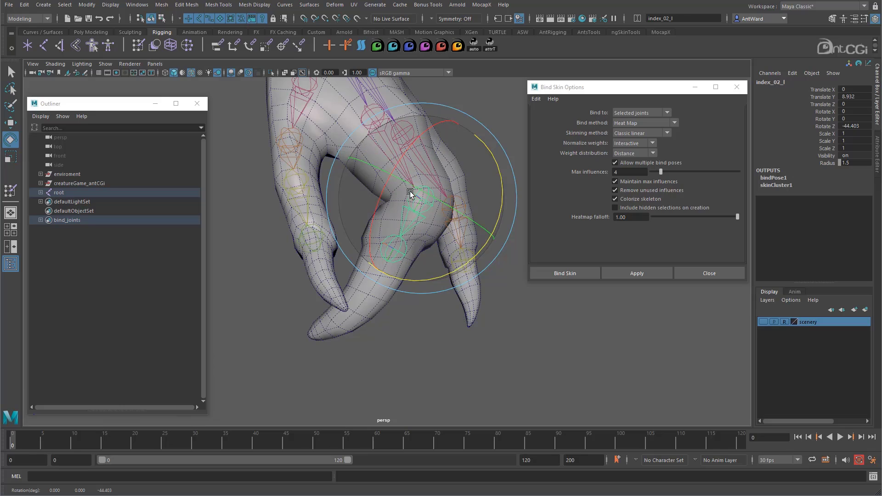
right_click_drag(410, 193, 207, 269, "alt")
Reset the finger and test the elbow by rotating lowerarm_l to about 58.6 in X, easing it back to about 52.8.
left_click_drag(396, 186, 368, 192, "alt")
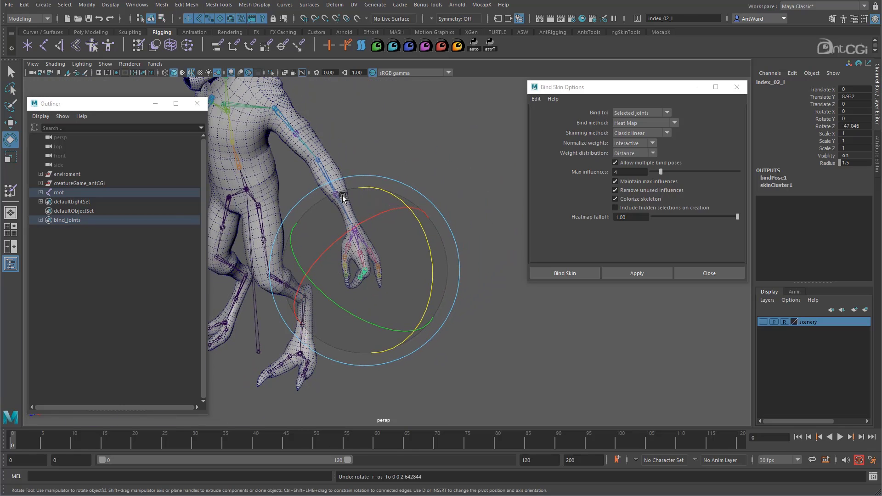
right_click_drag(309, 147, 340, 147)
left_click_drag(343, 197, 419, 187, "alt")
left_click(387, 224)
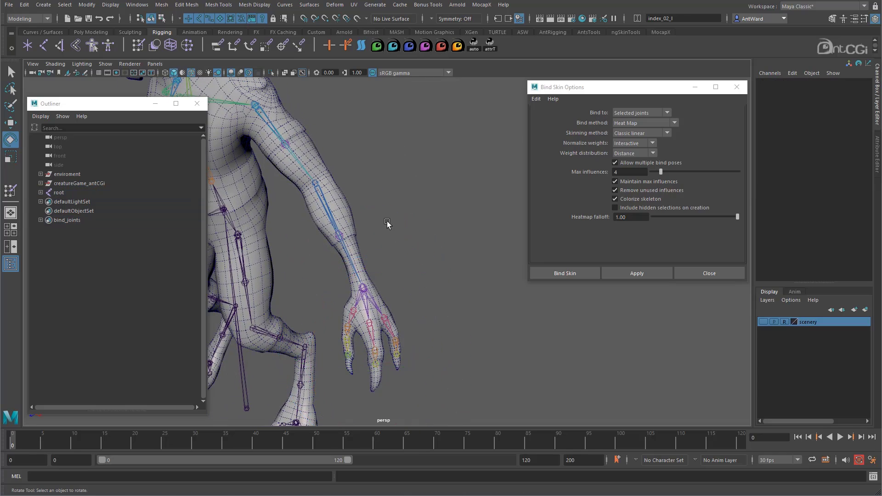
left_click(347, 256)
left_click_drag(339, 266, 265, 165)
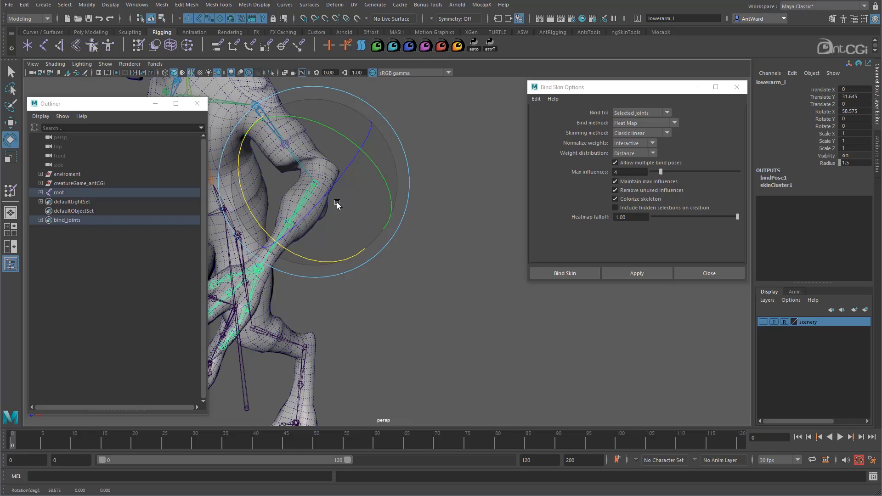
left_click_drag(337, 202, 409, 240, "alt")
left_click_drag(349, 243, 389, 242)
right_click_drag(281, 128, 321, 127)
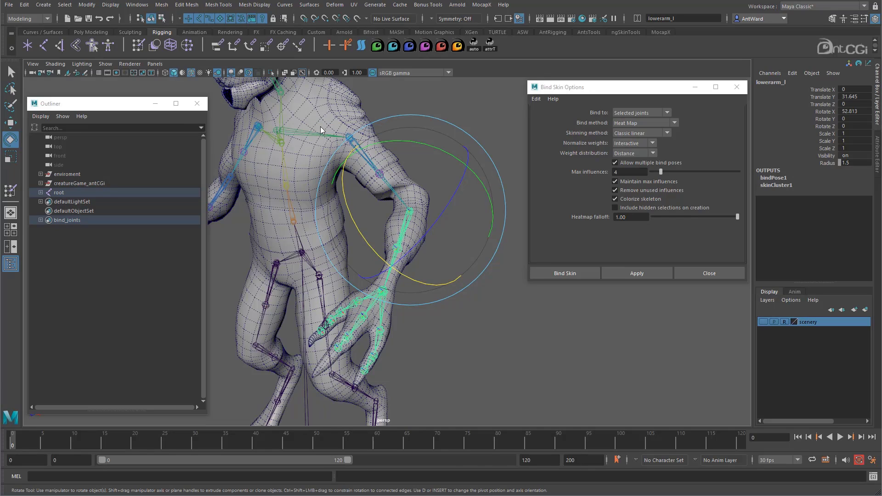
Reset the elbow and rotate upperarm_l to about -29.4 in Z to test the shoulder deformation.
left_click_drag(360, 188, 419, 190, "alt")
left_click(498, 80)
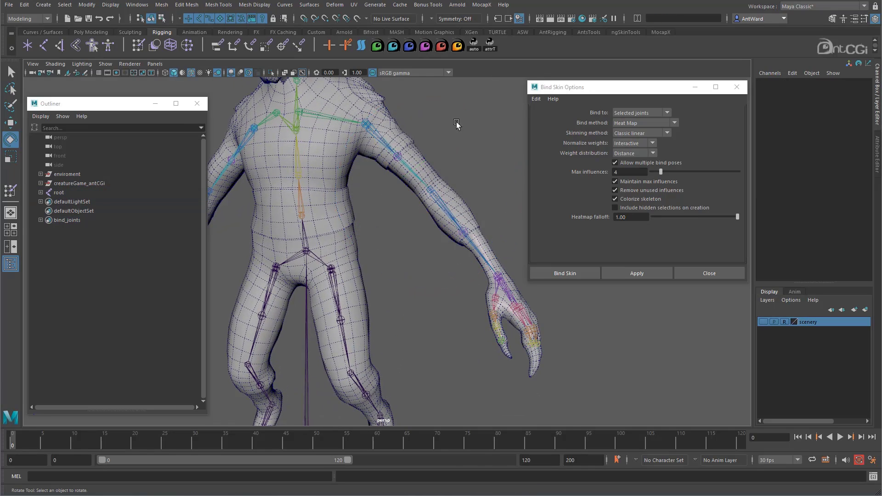
left_click(412, 167)
scroll(452, 178, "down", 1)
left_click_drag(451, 155, 400, 183)
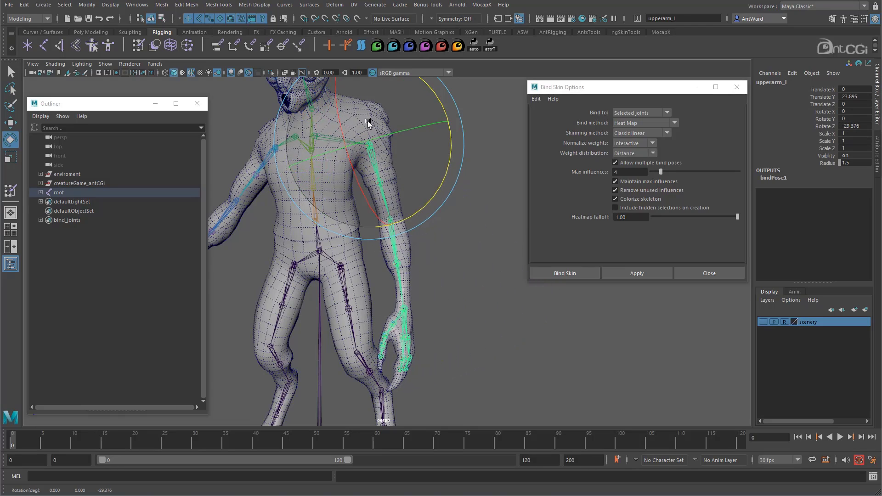
Undo the shoulder and finger test rotations and the heatmap bind with the 1.00 falloff.
left_click_drag(454, 239, 409, 246, "alt")
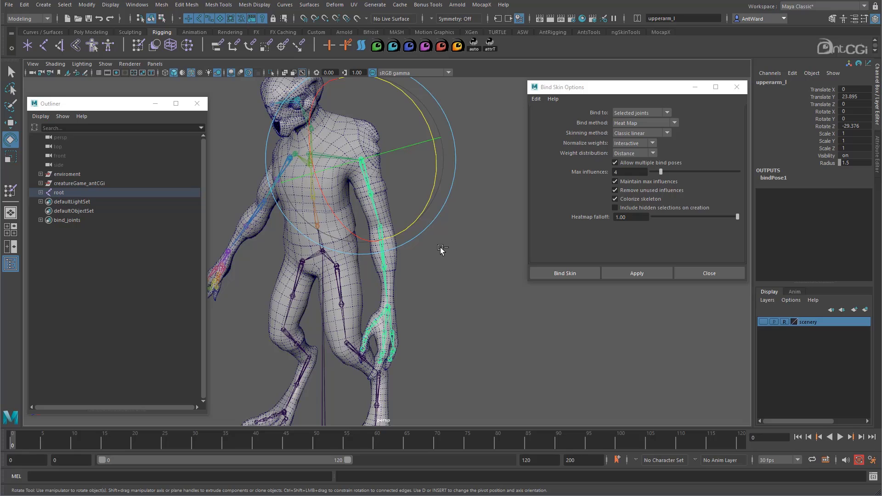
key("ctrl+z")
left_click_drag(441, 271, 457, 262, "alt")
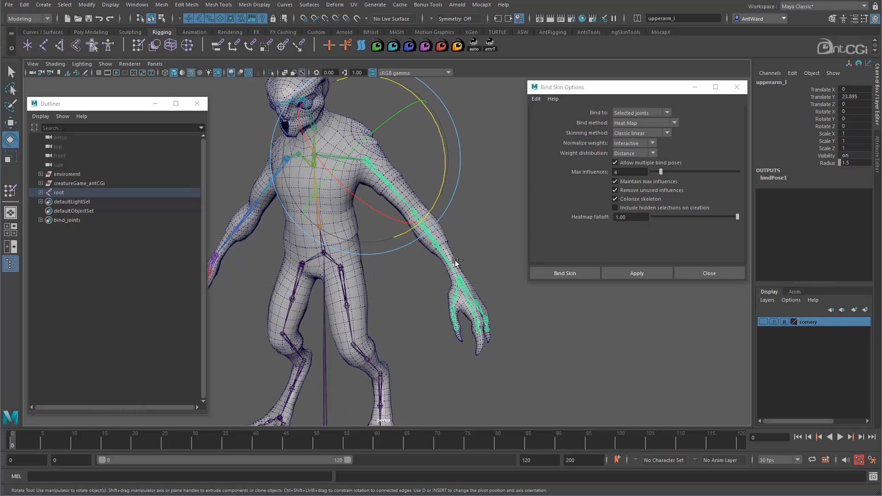
key("ctrl+z")
key("ctrl+z")
key("ctrl+z")
key("ctrl+z")
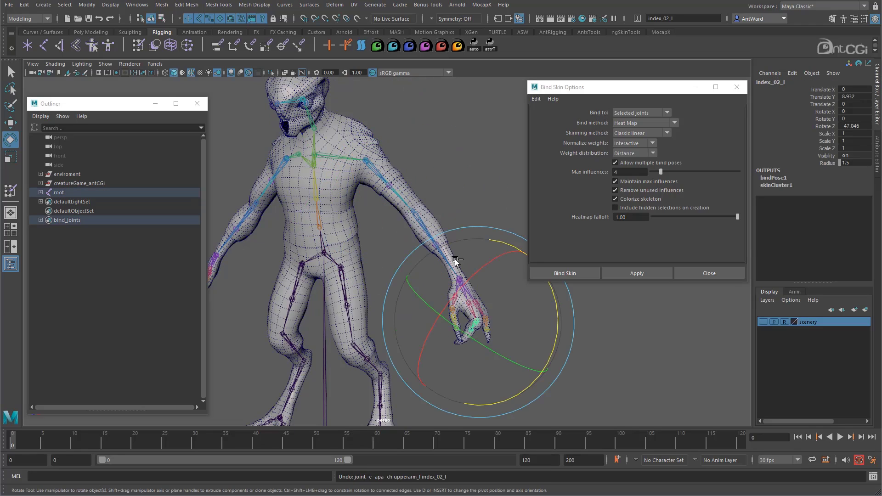
key("ctrl+z")
Bind the body mesh to the selected joints with the Closest distance method and a dropoff rate of 10.0.
left_click(643, 123)
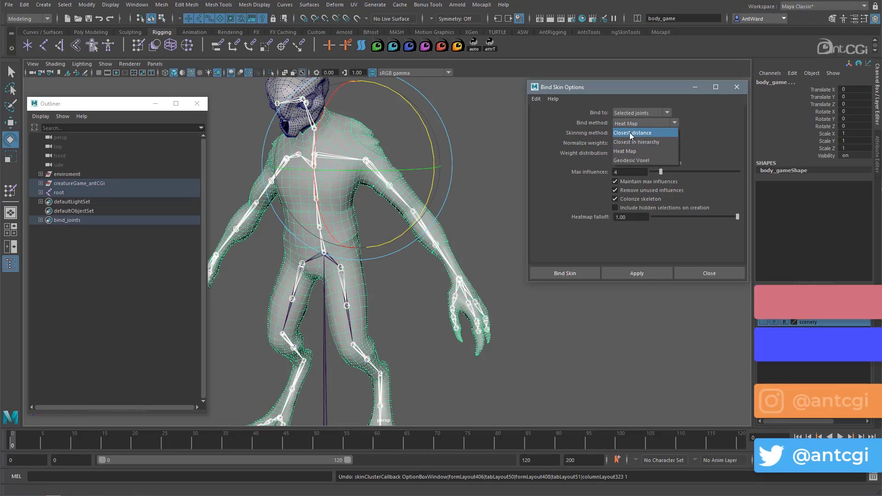
left_click(630, 134)
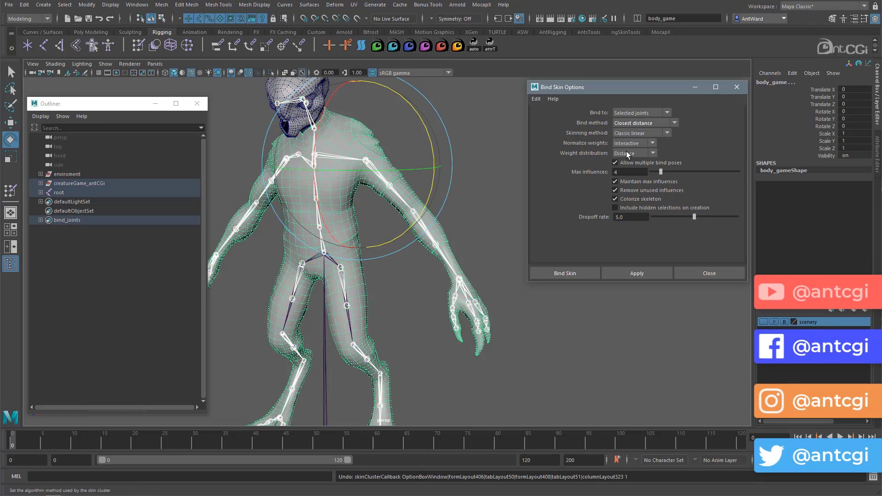
left_click(637, 273)
Test the shoulder with the closest distance bind by rotating upperarm_l to about 50.8 and about -9.1 in Z.
left_click(398, 197)
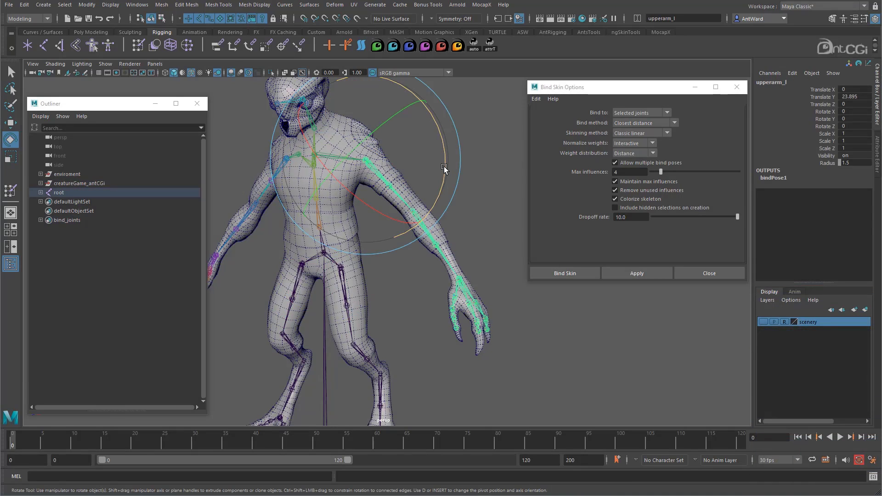
left_click_drag(444, 166, 351, 128)
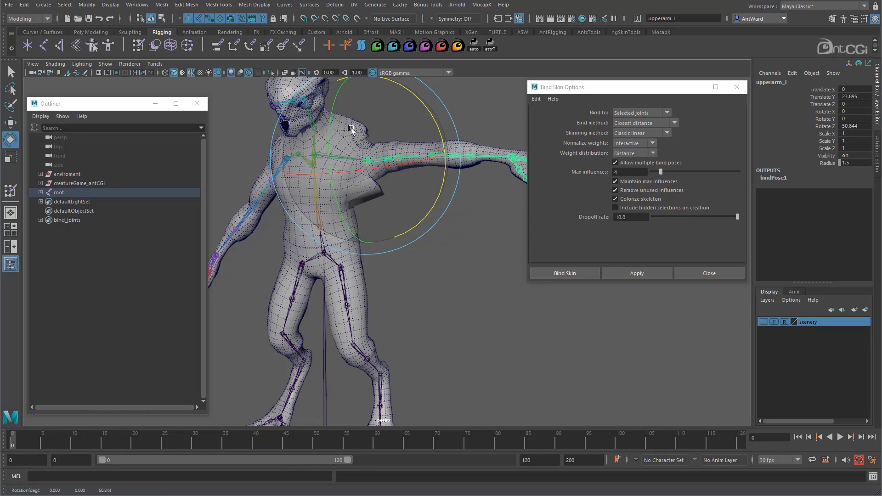
left_click_drag(440, 167, 393, 256)
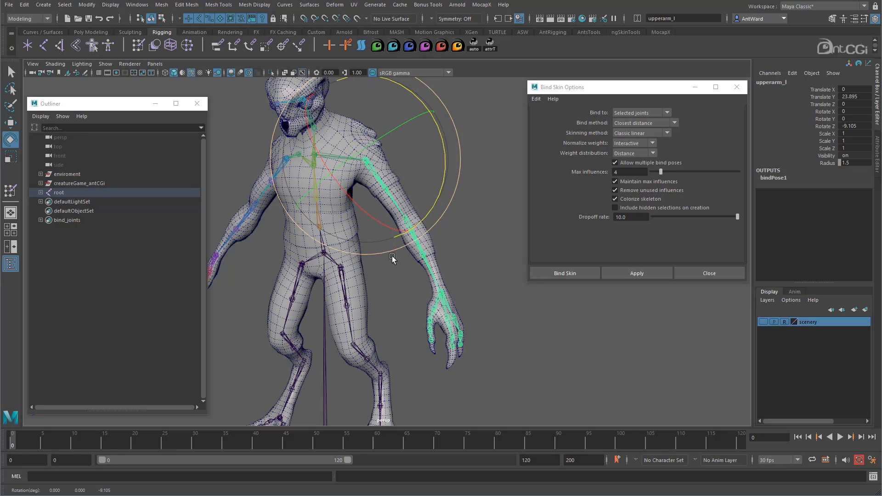
Undo the upper arm rotations and the closest distance bind, restoring the mesh and joint selection.
key("ctrl+z")
key("ctrl+z")
key("ctrl+z")
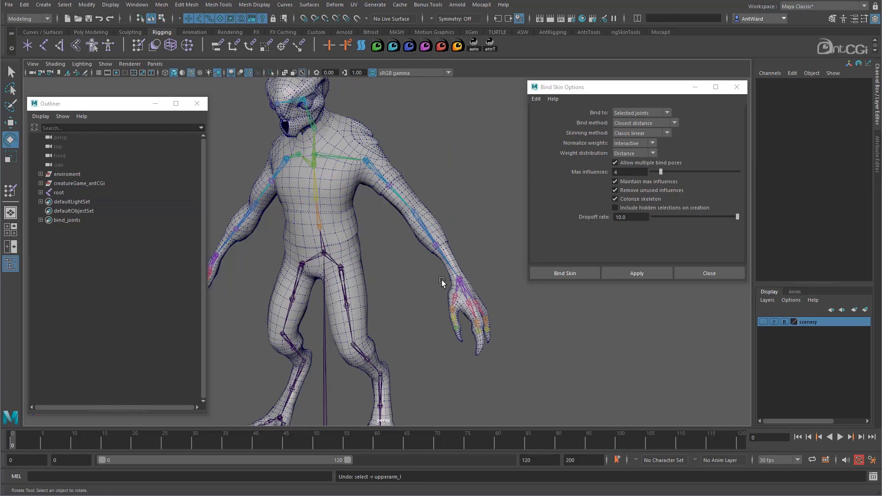
key("ctrl+z")
key("ctrl+z")
left_click_drag(442, 281, 427, 283, "alt")
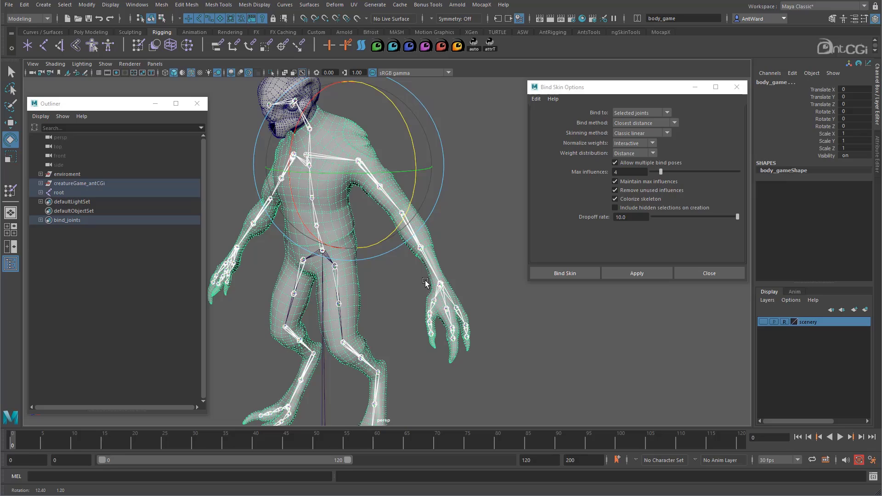
Set the bind method to Geodesic Voxel and review the normalize weights and weight distribution options.
left_click(640, 123)
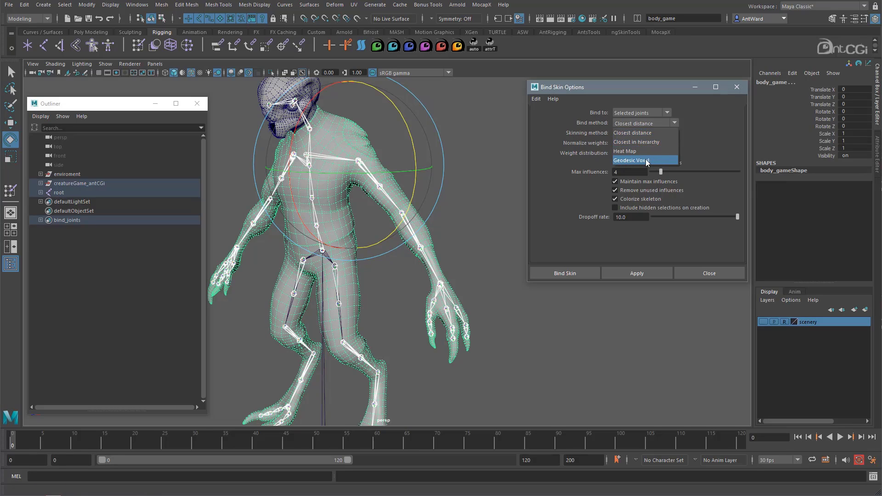
left_click(658, 159)
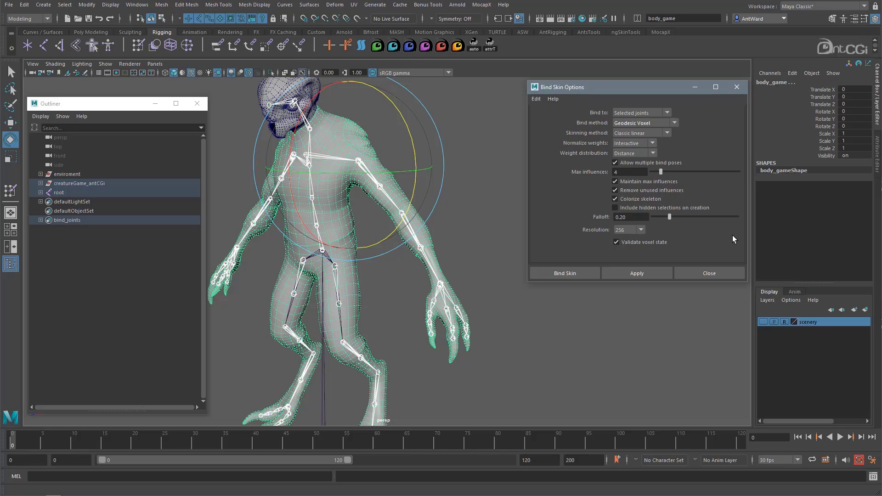
left_click(653, 143)
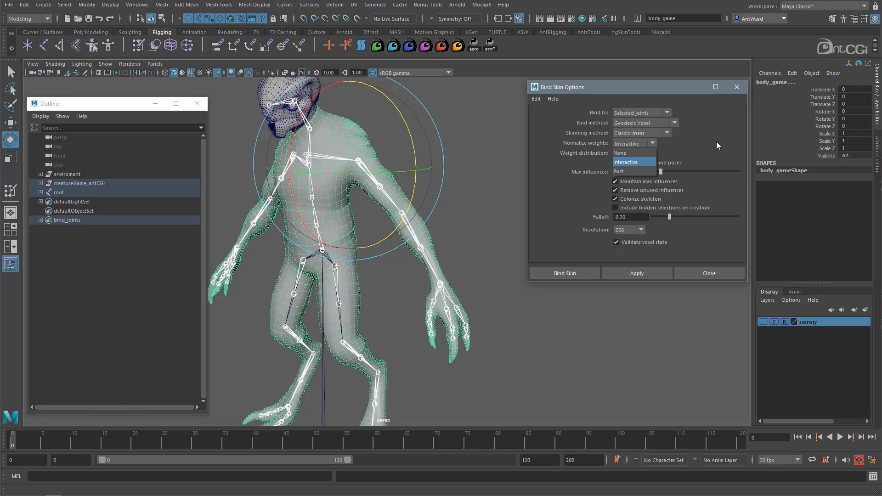
left_click(634, 162)
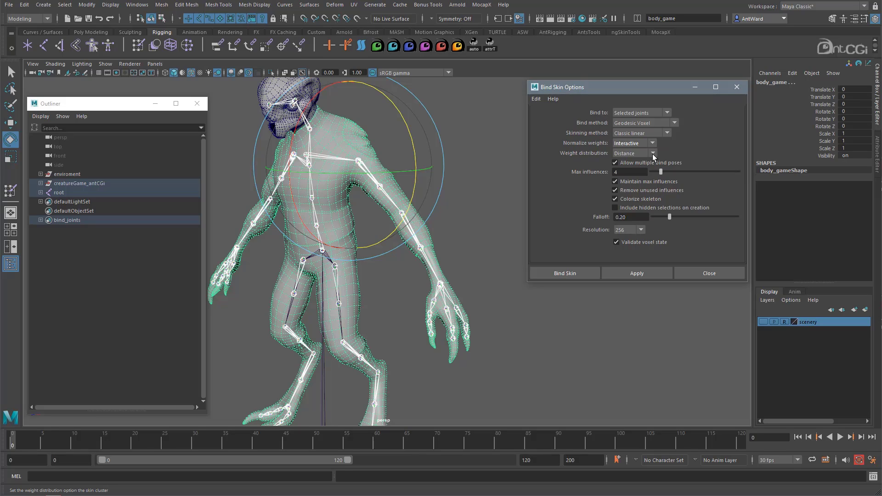
left_click(653, 154)
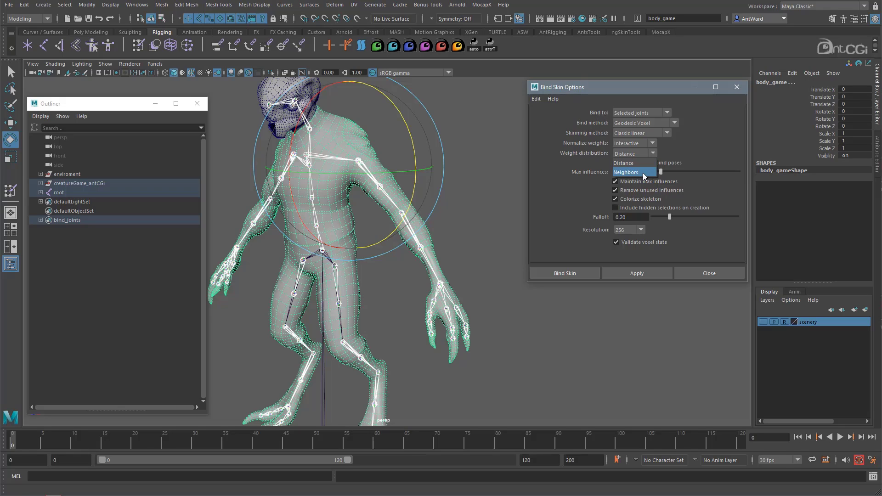
left_click(718, 145)
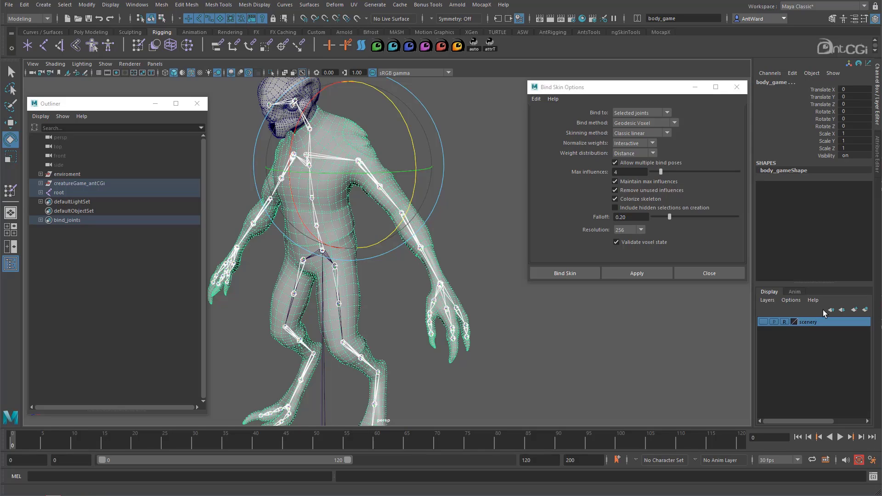
Set the bind method to Heat Map, the weight distribution to Neighbors and the heatmap falloff to 0.65.
left_click_drag(631, 91, 630, 90)
left_click(662, 124)
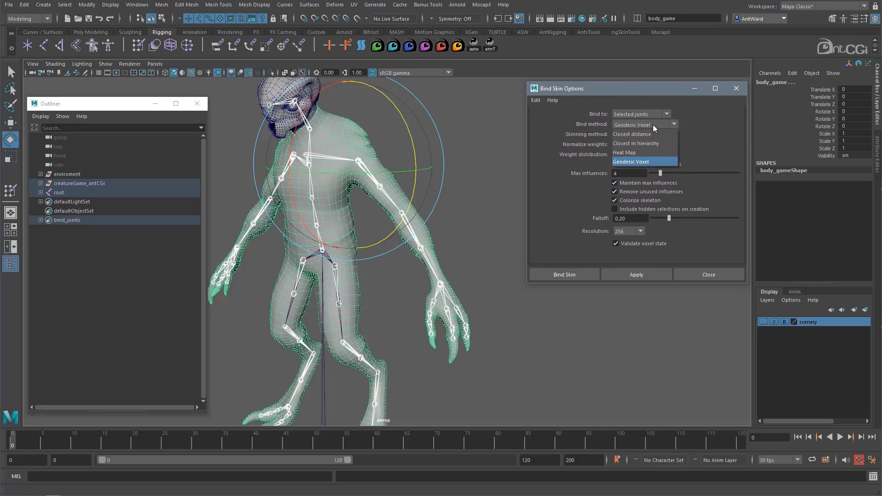
left_click(627, 153)
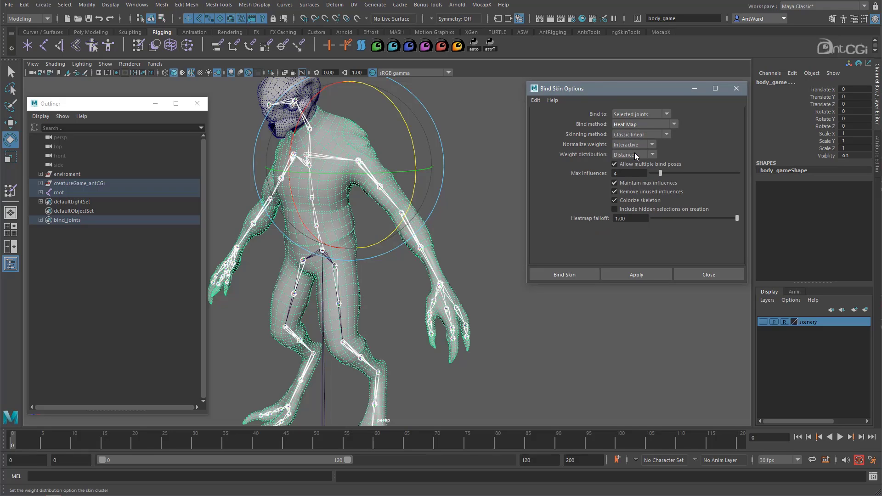
left_click(631, 155)
left_click(630, 173)
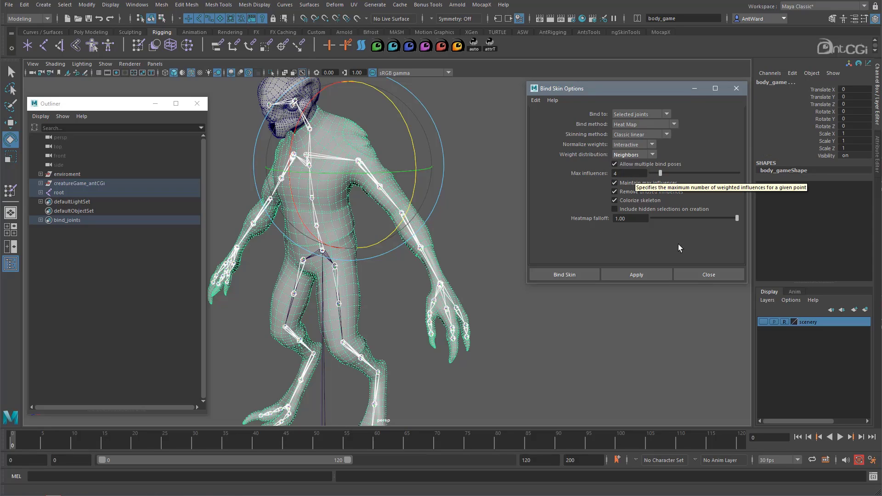
left_click(689, 219)
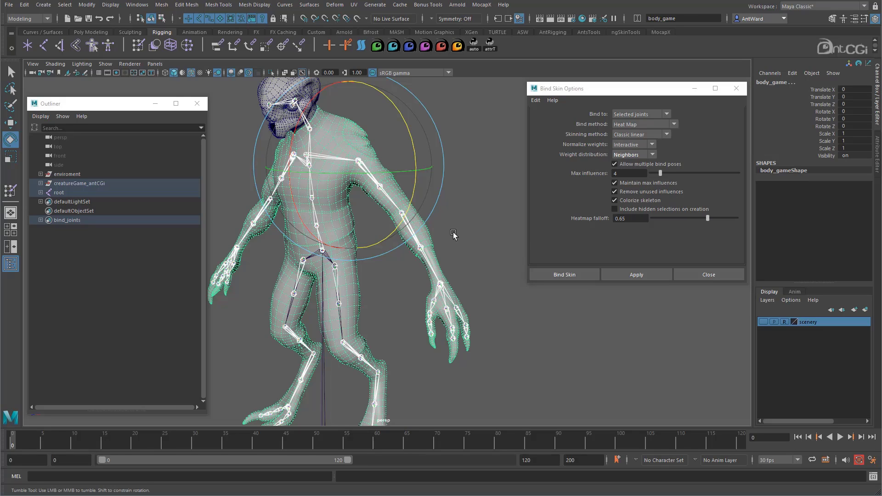
Add the head mesh to the selection, bind the meshes to the selected joints and close the bind options.
middle_click_drag(365, 140, 388, 212, "alt")
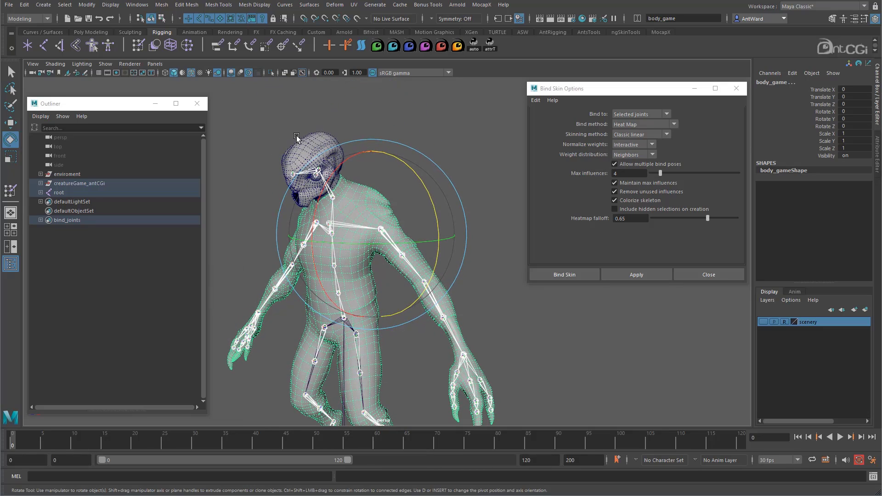
left_click(313, 175, "shift")
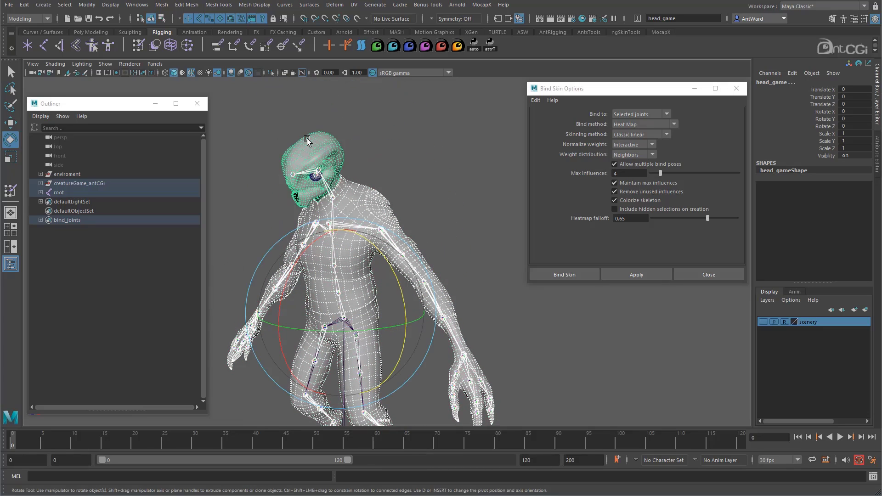
left_click(641, 278)
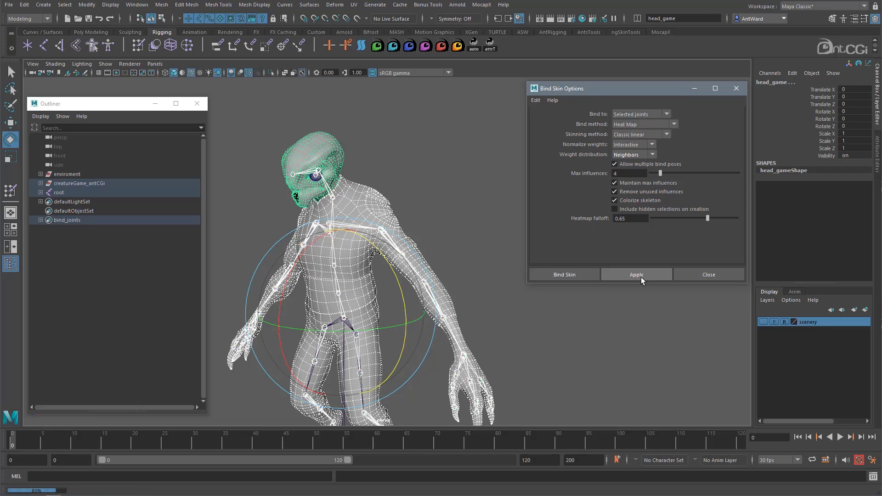
left_click(713, 276)
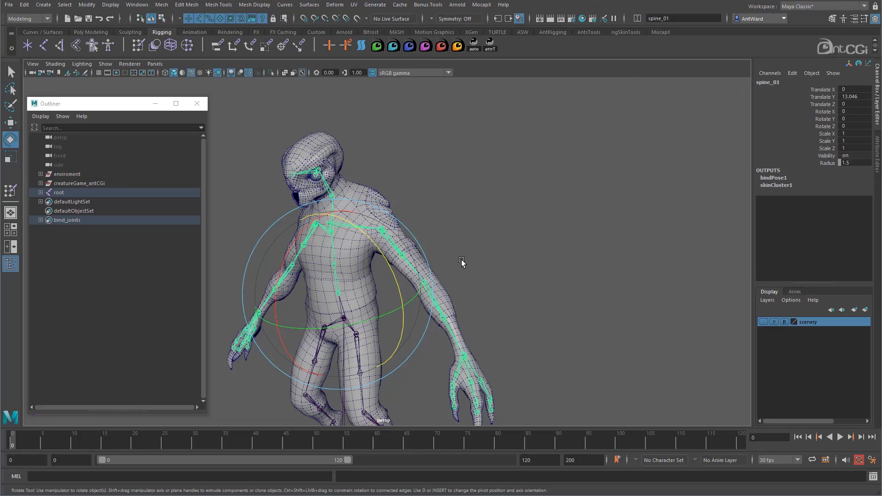
Test the shoulder deformation by rotating upperarm_l to about 29.1 in Z, and undo the test rotations.
left_click_drag(462, 261, 536, 313, "alt")
scroll(504, 260, "up", 2)
left_click(493, 243)
left_click(425, 261)
scroll(536, 312, "down", 3)
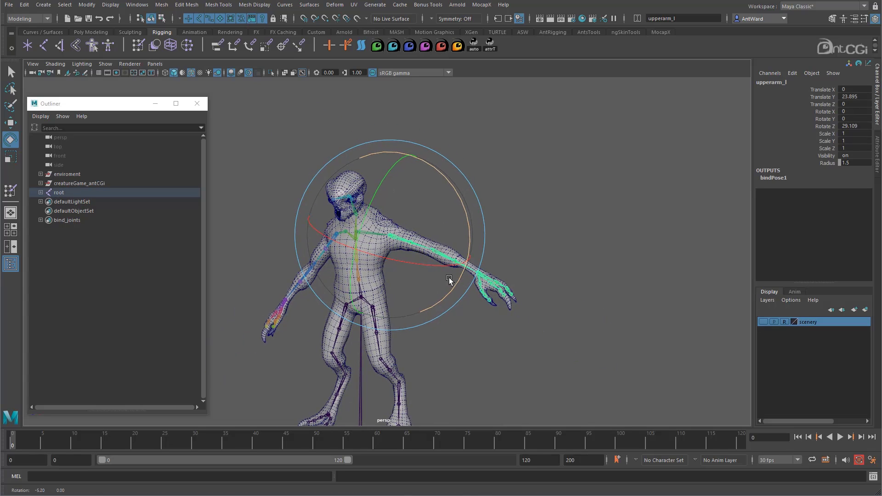
left_click_drag(463, 274, 449, 295)
key("ctrl+z")
key("ctrl+z")
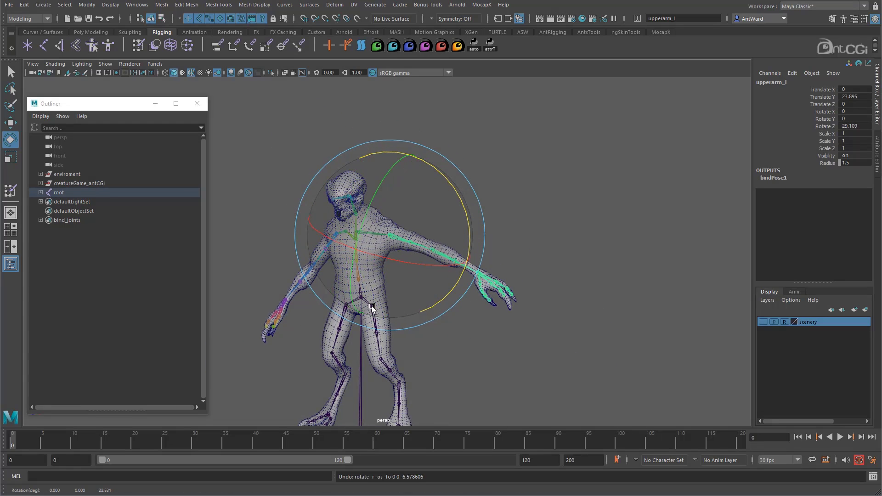
right_click_drag(326, 301, 425, 298, "alt")
middle_click_drag(425, 297, 488, 258, "alt")
left_click(483, 270)
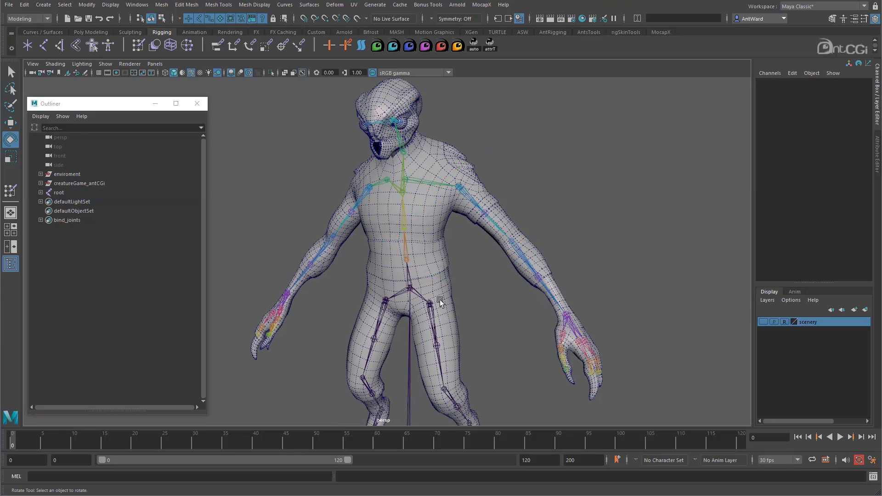
Test the whole upper body by rotating the pelvis joint to about -10.8, 4.7, -11.2, and undo the rotations.
left_click(408, 273)
left_click_drag(404, 236, 430, 227)
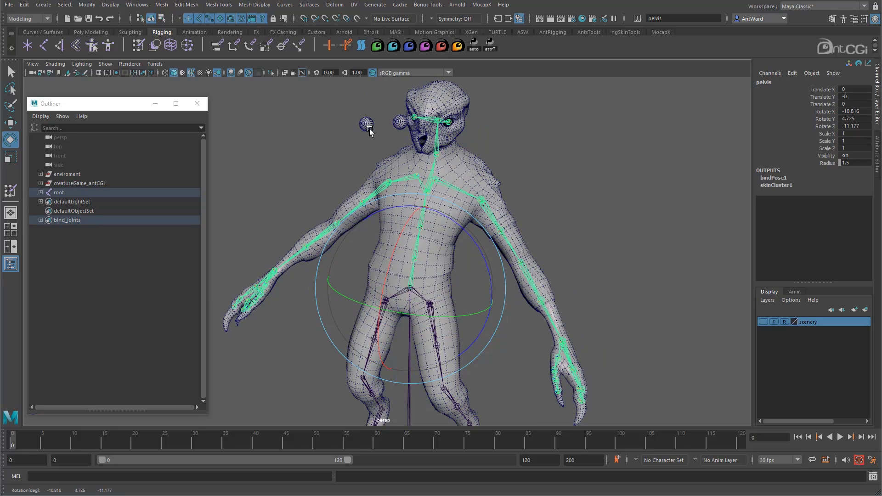
left_click_drag(418, 268, 447, 288)
key("ctrl+z")
key("ctrl+z")
key("ctrl+z")
key("ctrl+z")
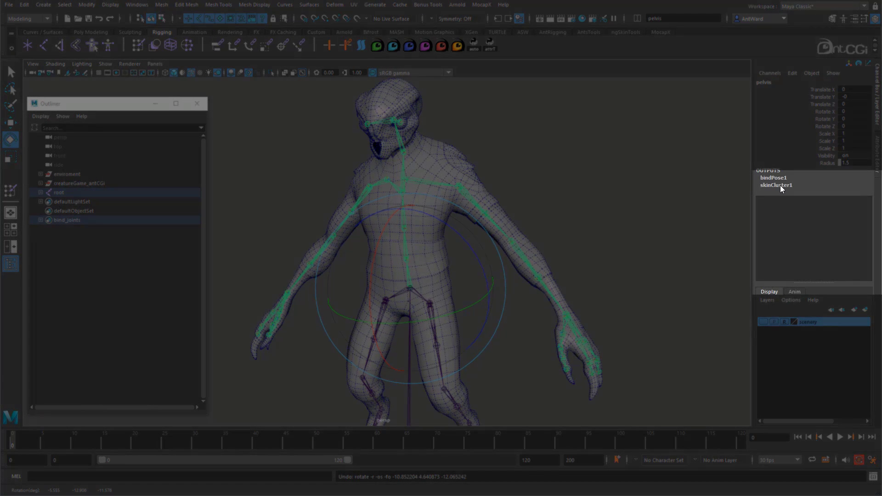
Expand the skinCluster1 attributes, examine the skinning method and normalize weights choices, and select the Envelope attribute.
left_click(781, 186)
left_click_drag(655, 226, 668, 226, "alt")
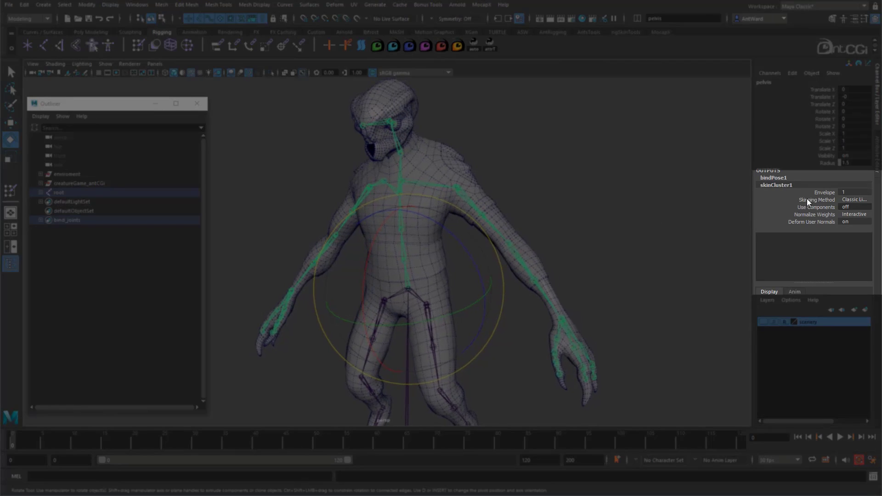
left_click(853, 199)
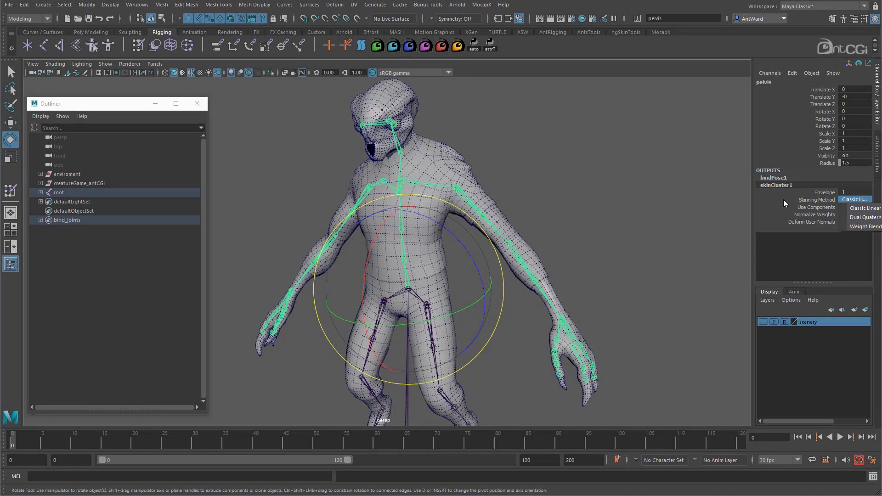
left_click(777, 190)
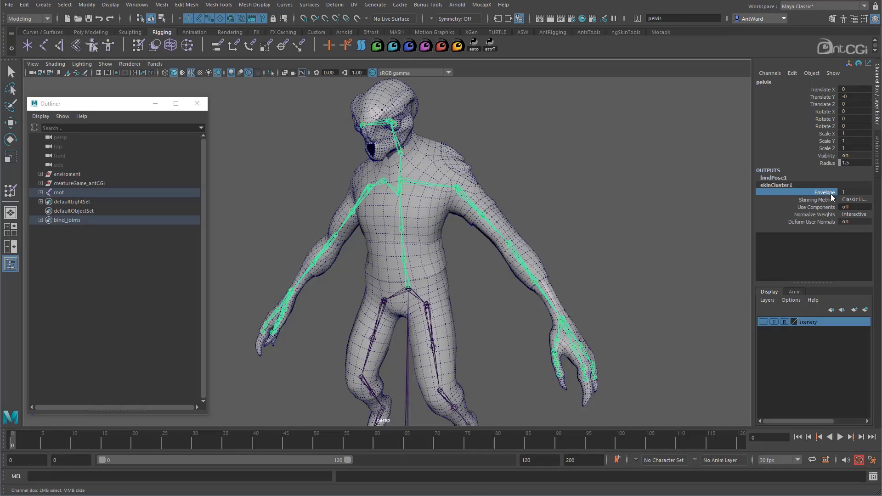
left_click(855, 214)
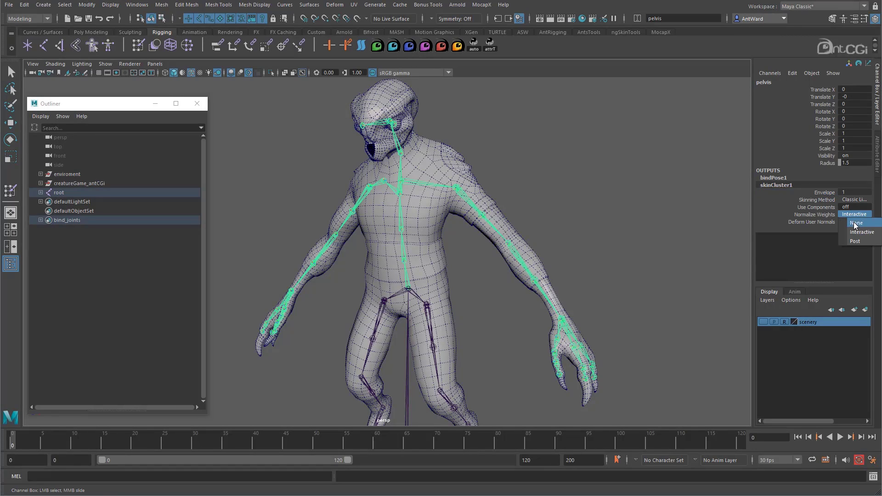
left_click(786, 246)
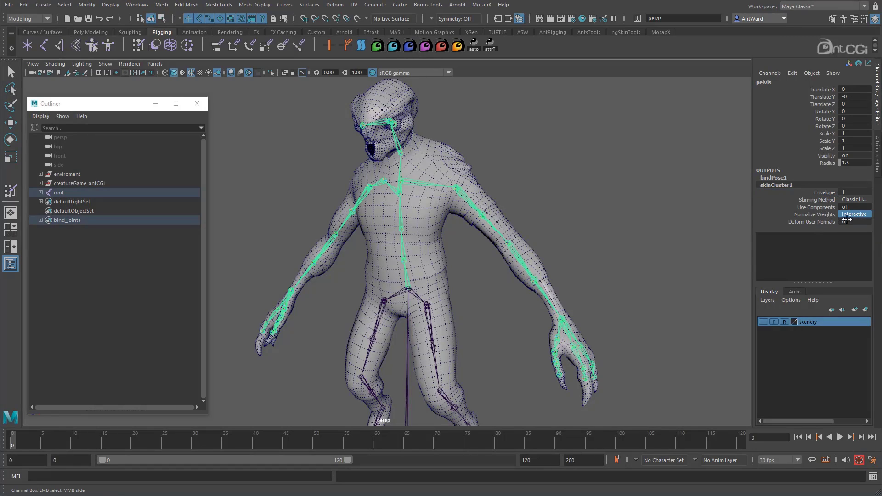
left_click(825, 192)
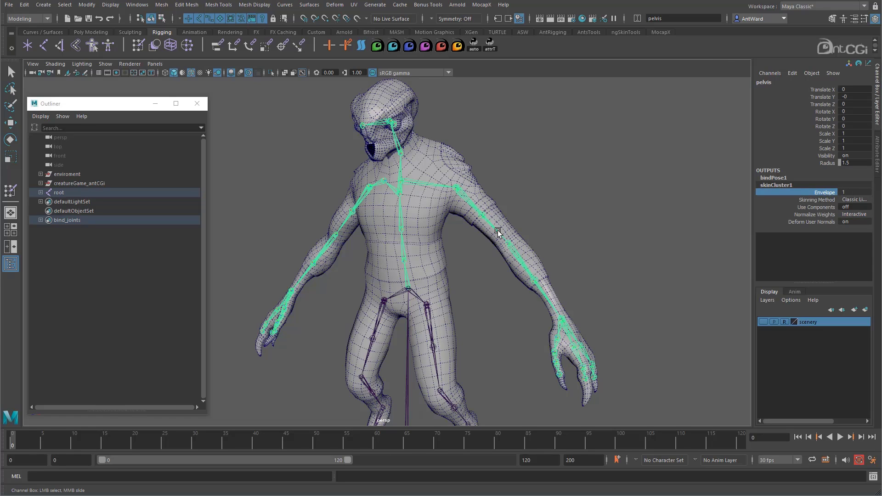
Rotate the pelvis joint to bend the creature's upper body forward and sideways, and clear the selection.
key("e")
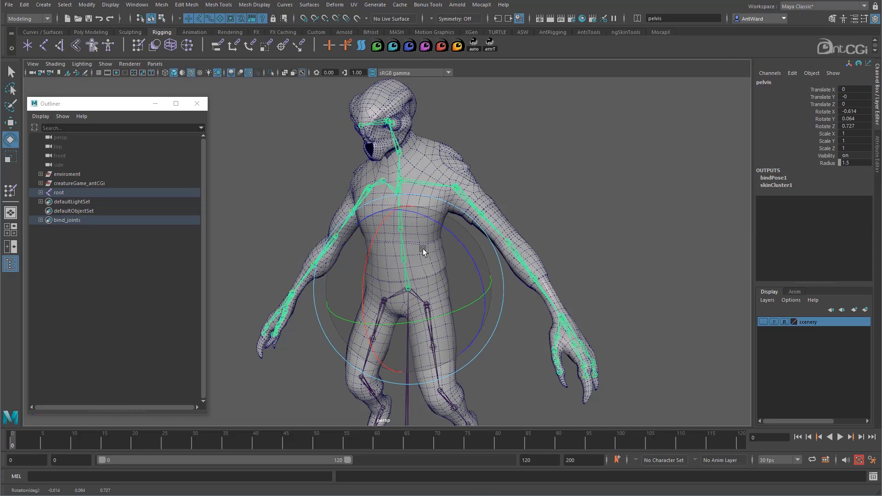
left_click_drag(423, 252, 368, 266)
left_click(533, 233)
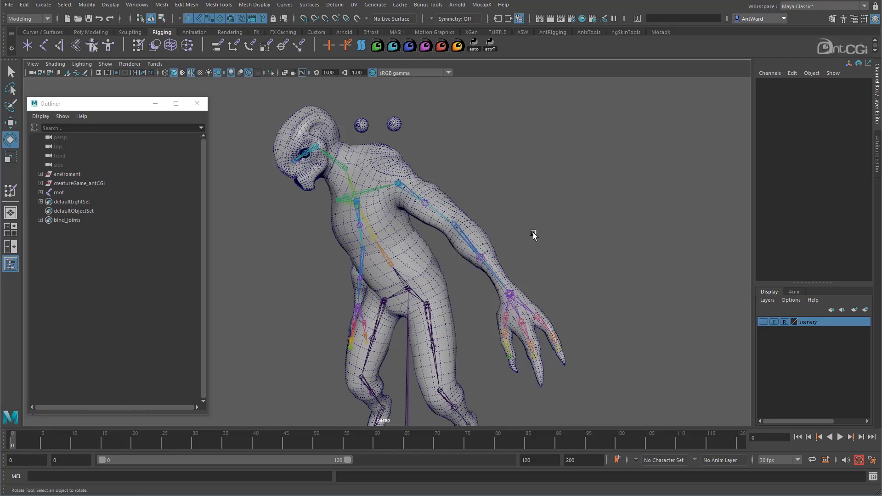
Set the body mesh's skinCluster1 Envelope to 0 and back to 1, and return the pelvis to its original pose.
left_click(481, 229)
left_click(791, 186)
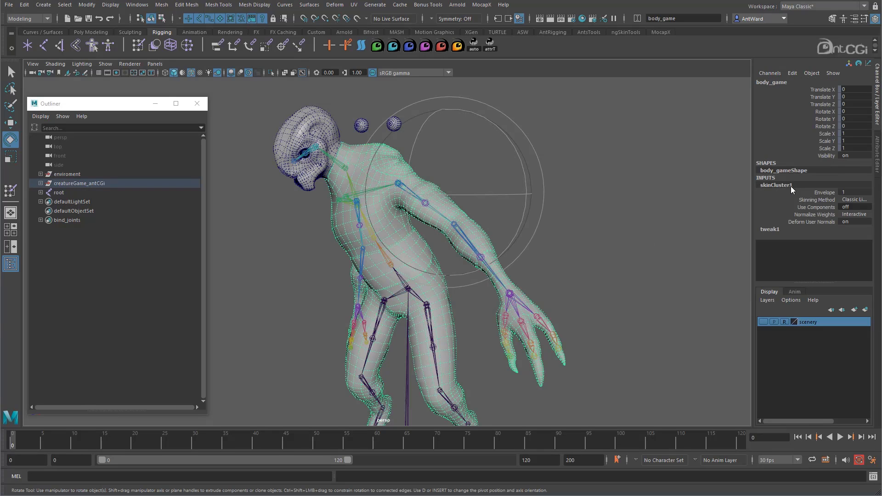
left_click(821, 193)
middle_click_drag(685, 241, 669, 239)
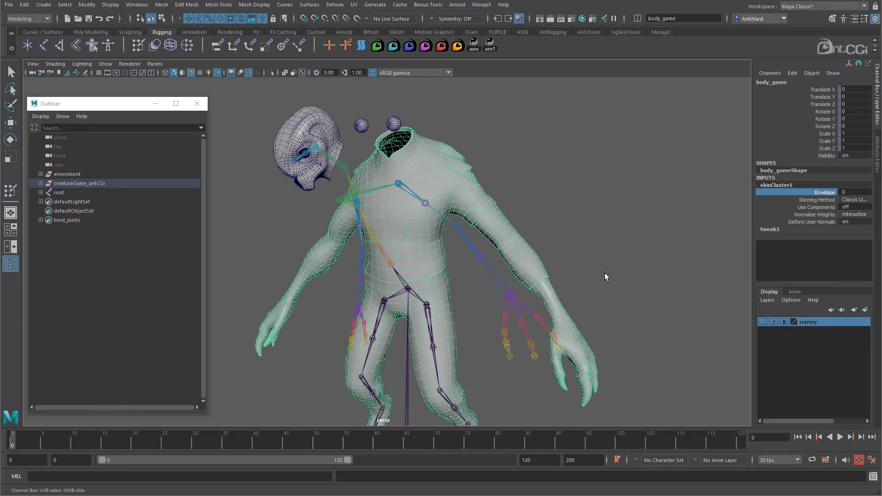
middle_click_drag(586, 244, 622, 242)
right_click_drag(409, 294, 497, 291)
key("e")
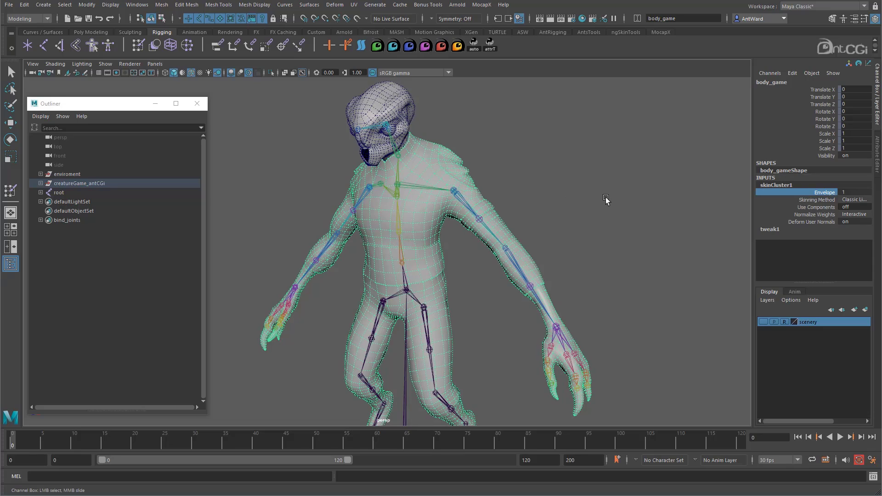
Compare the outputs of upperarm_twist_02_l and lowerarm_twist_01_l, try moving lowerarm_twist_01_l, and undo the move.
left_click(605, 197)
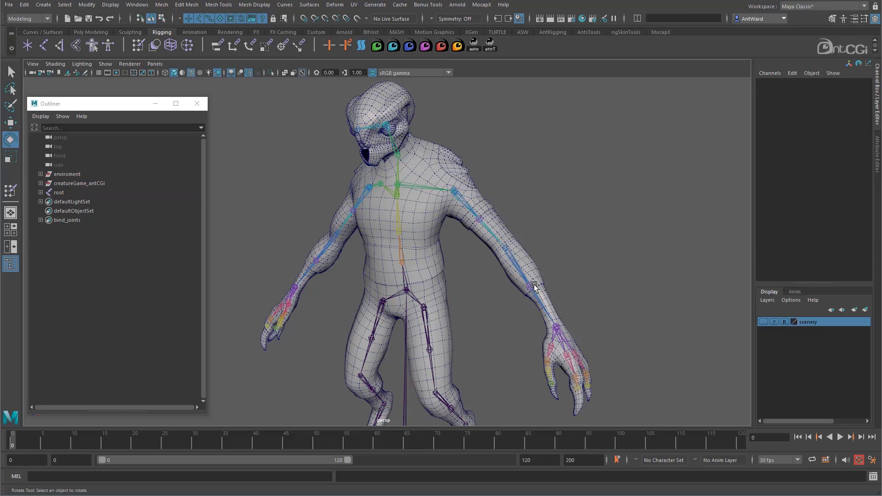
left_click(532, 287)
key("w")
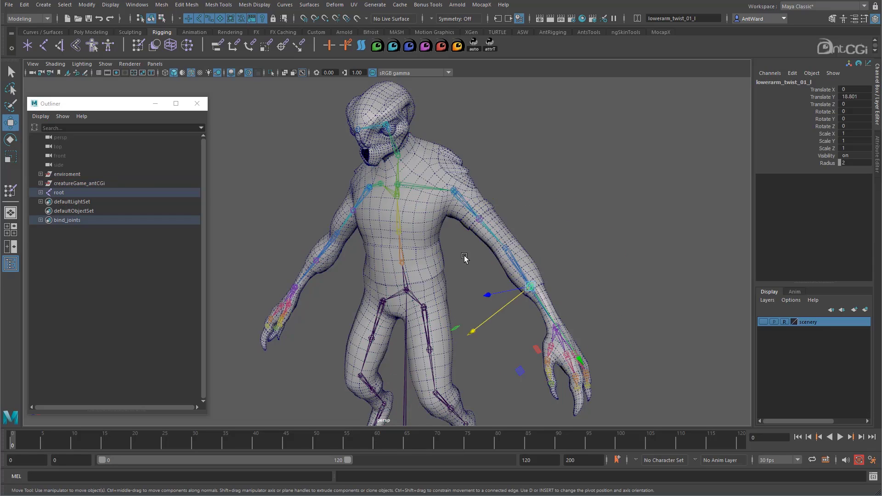
left_click(481, 216)
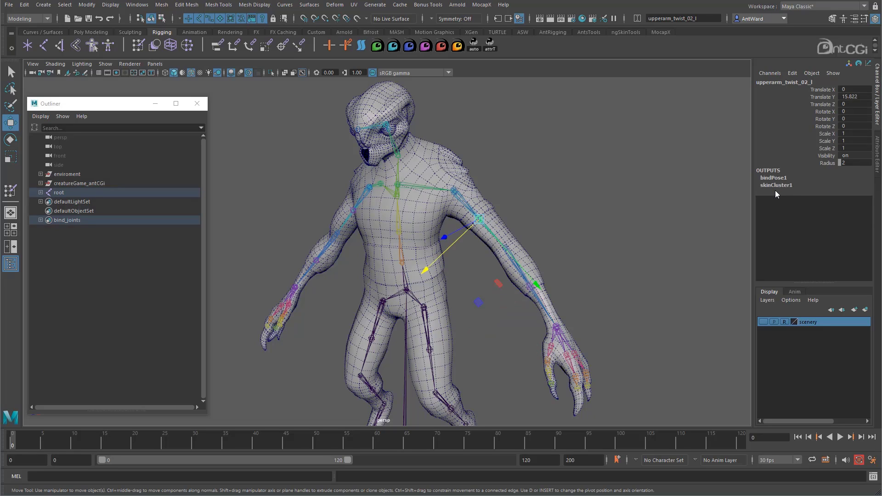
left_click(519, 309)
left_click(528, 289)
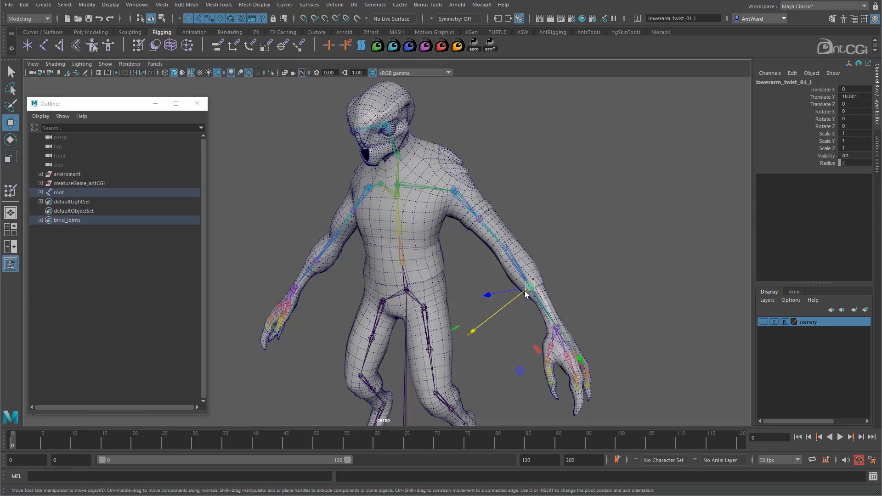
mouse_move(515, 298)
left_mouse_down()
mouse_move(533, 273)
mouse_move(501, 314)
mouse_move(543, 287)
mouse_move(511, 313)
left_mouse_up()
key("ctrl+z")
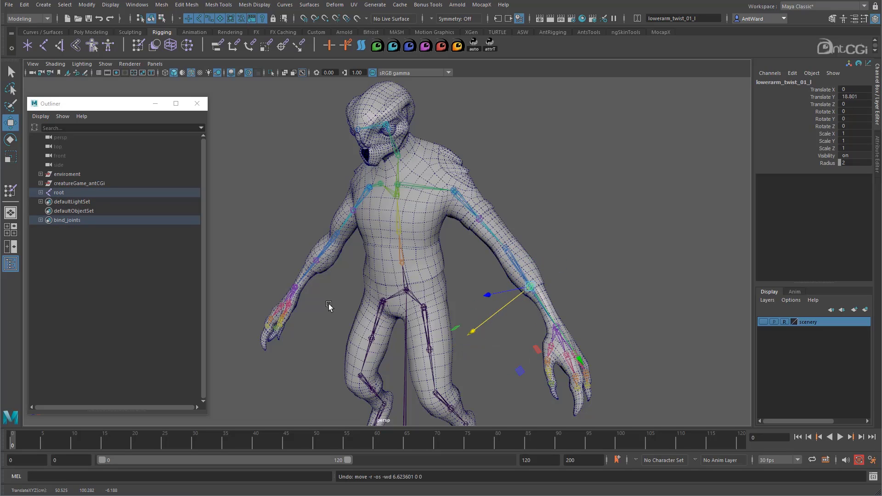
Check lowerarm_twist_01_r and upperarm_twist_02_r for skin cluster connections.
left_click_drag(329, 307, 329, 289, "alt")
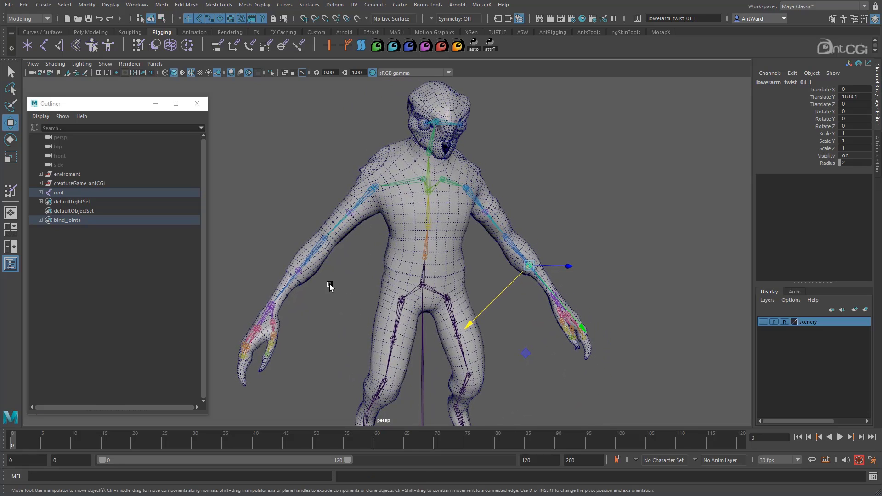
left_click(301, 273)
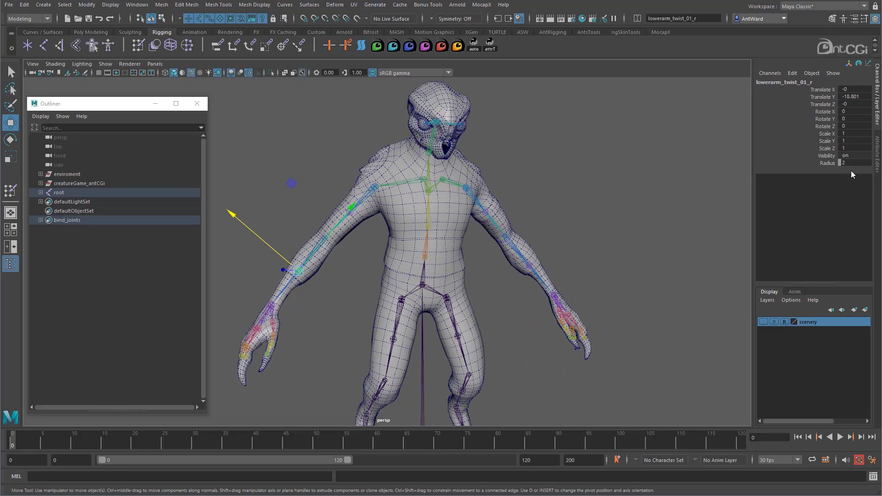
left_click(351, 213)
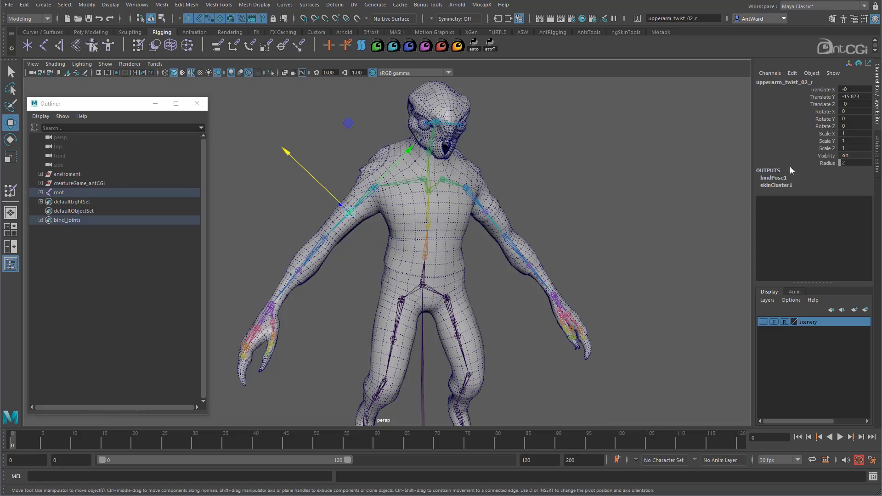
Select the lowerarm_twist_01_r and lowerarm_twist_01_l joints together.
left_click(300, 272)
left_click_drag(642, 310, 586, 312, "alt")
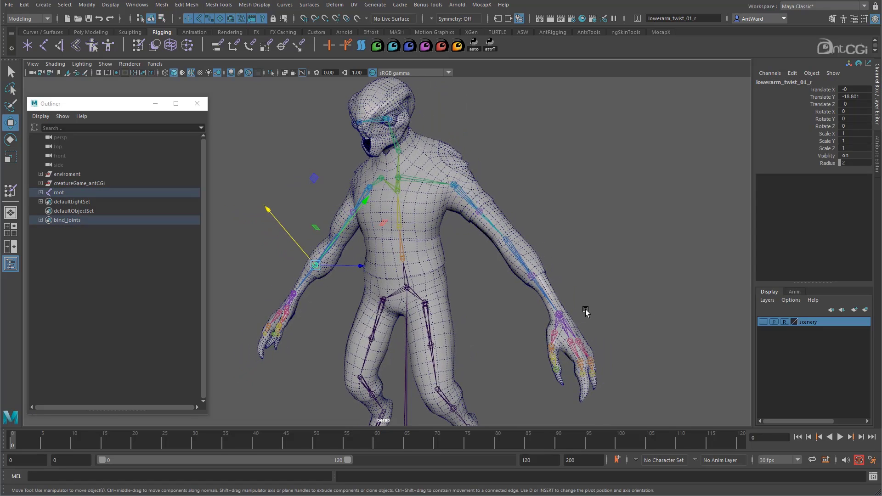
left_click(535, 275)
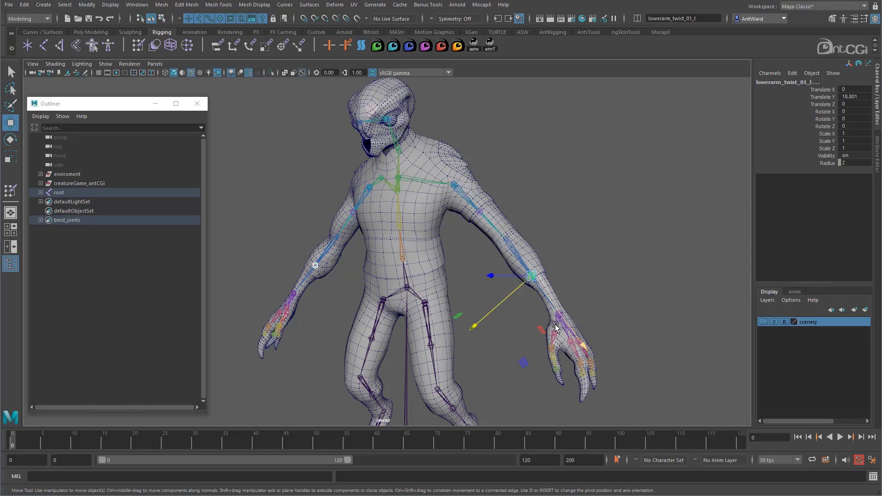
right_click_drag(535, 275, 453, 276, "alt")
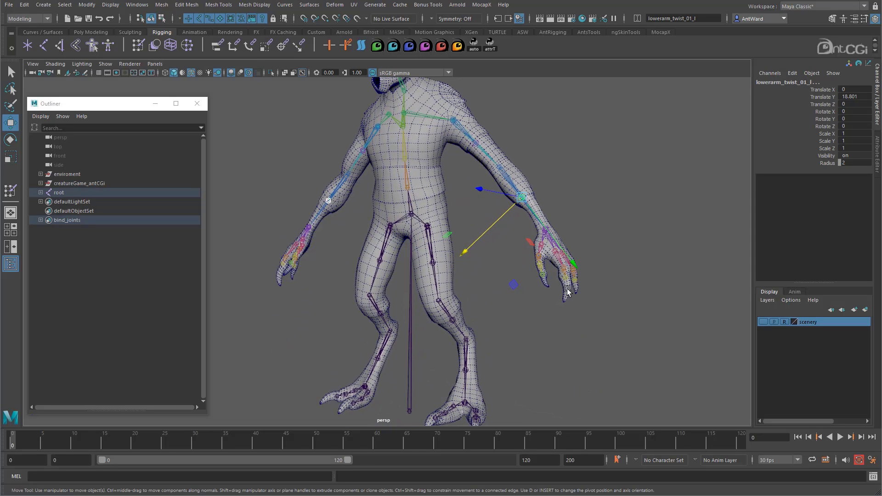
Check thigh_twist_02_l, thigh_twist_02_r and knee_twist_01_r for skin cluster connections, undoing each of these selections.
left_click(435, 263)
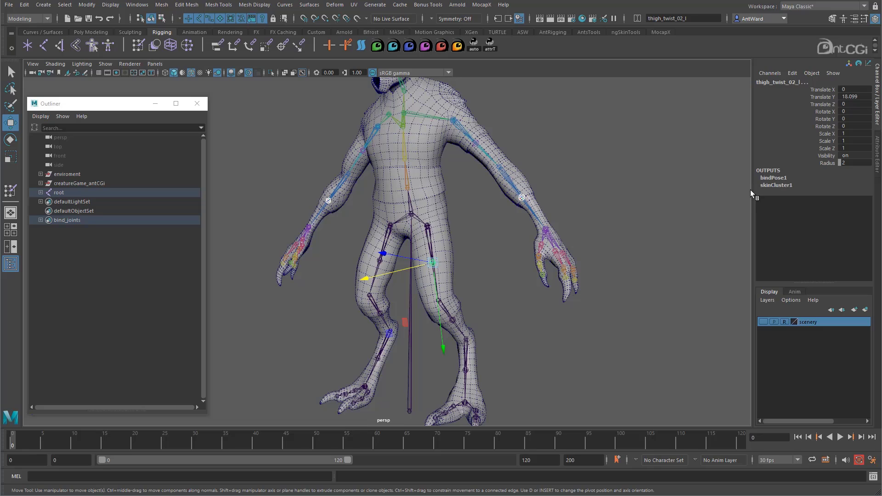
key("ctrl+z")
left_click(383, 263, "shift")
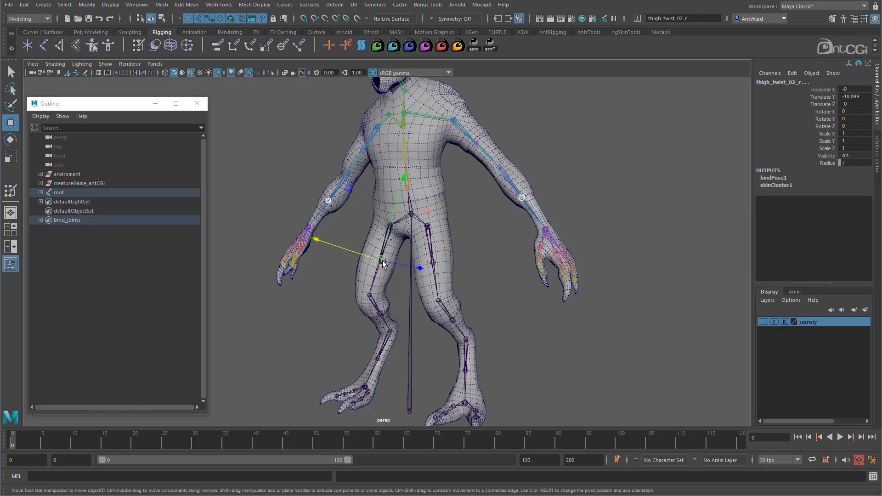
key("ctrl+z")
left_click(383, 315)
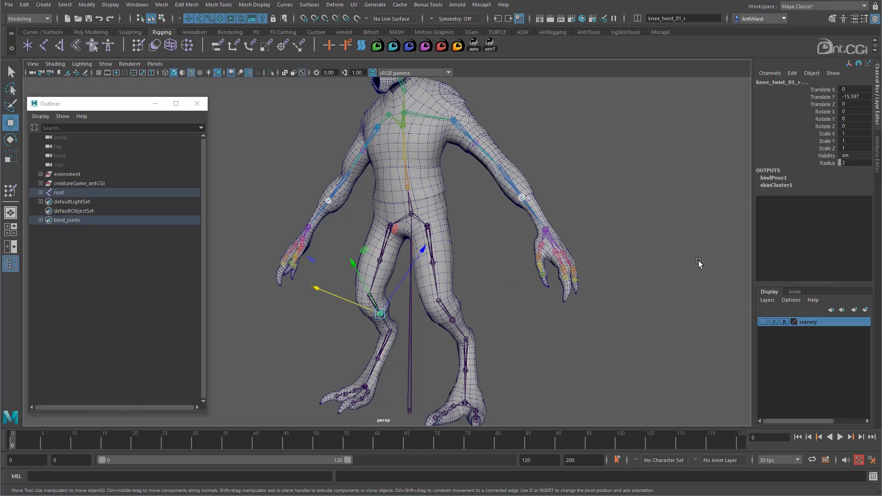
key("ctrl+z")
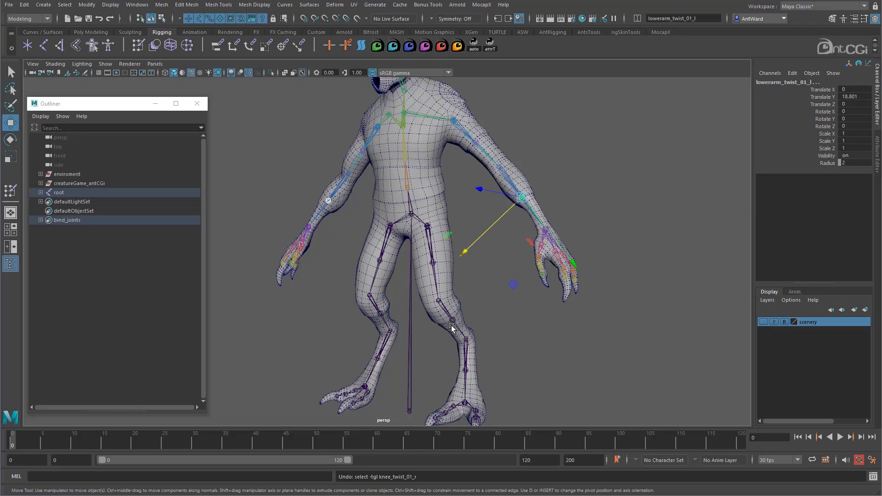
Add the left knee twist joint, calf_twist_01_l, calf_twist_01_r and the body mesh to the selection.
left_click(454, 320)
left_click_drag(453, 349, 475, 362, "alt")
left_click(467, 365, "shift")
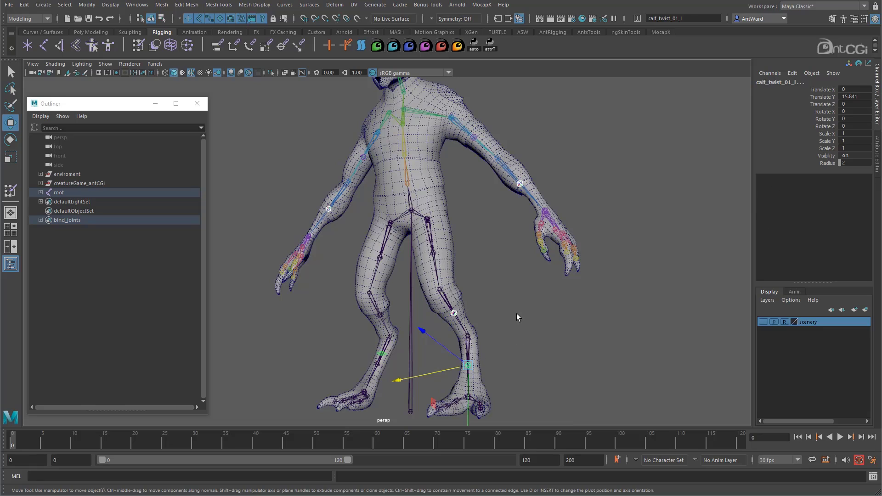
left_click(382, 354, "shift")
left_click_drag(692, 173, 559, 188, "alt")
right_click_drag(558, 188, 569, 221, "alt")
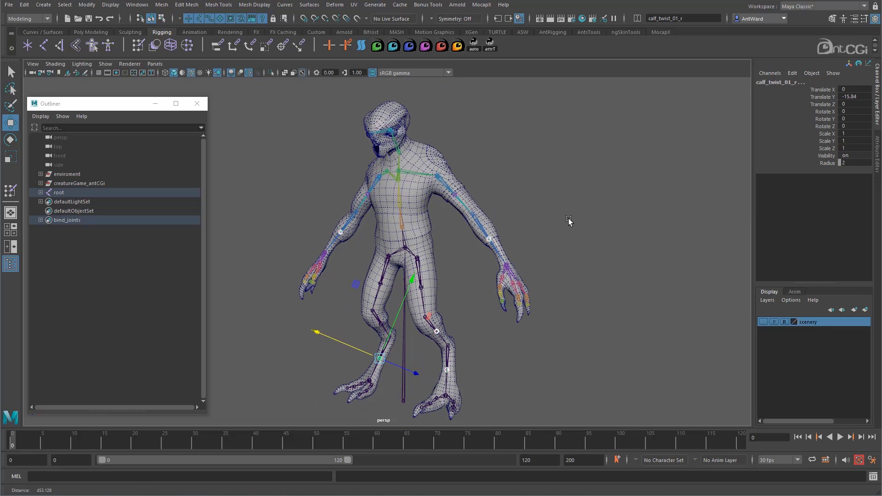
left_click(423, 206, "shift")
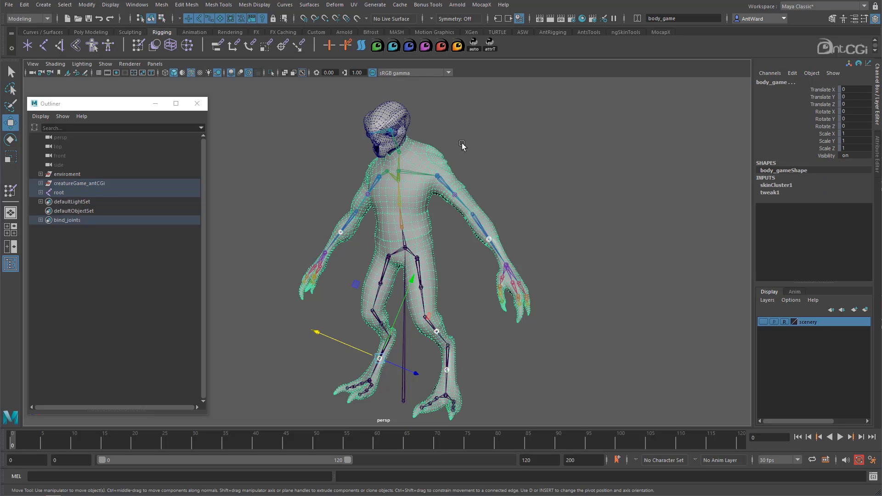
Open the Add Influence options and reset the settings to their defaults.
key("space")
left_click(434, 178)
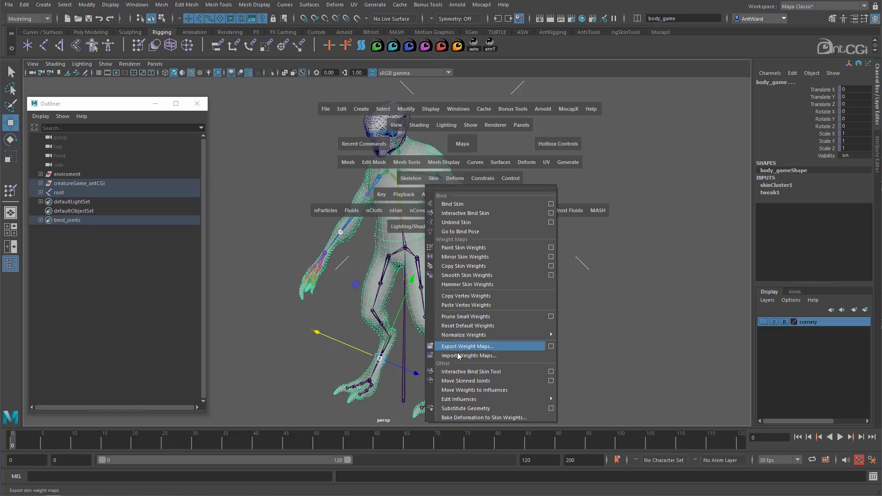
mouse_move(542, 399)
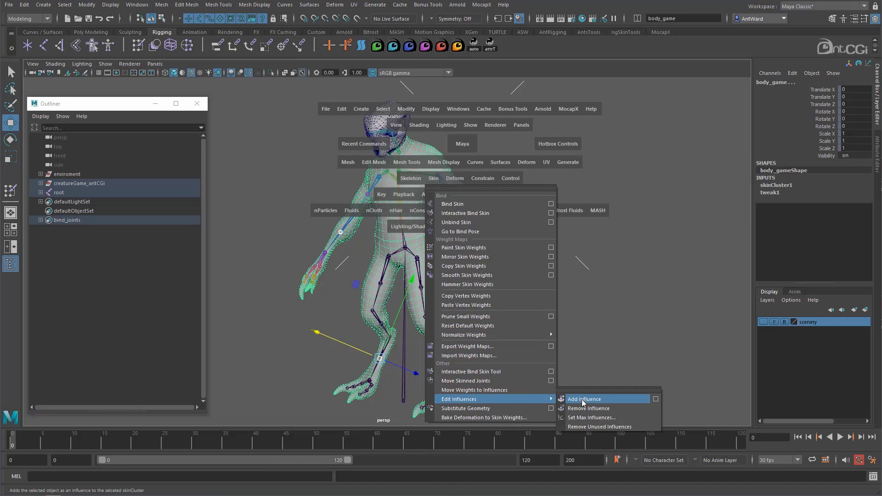
left_click(655, 399)
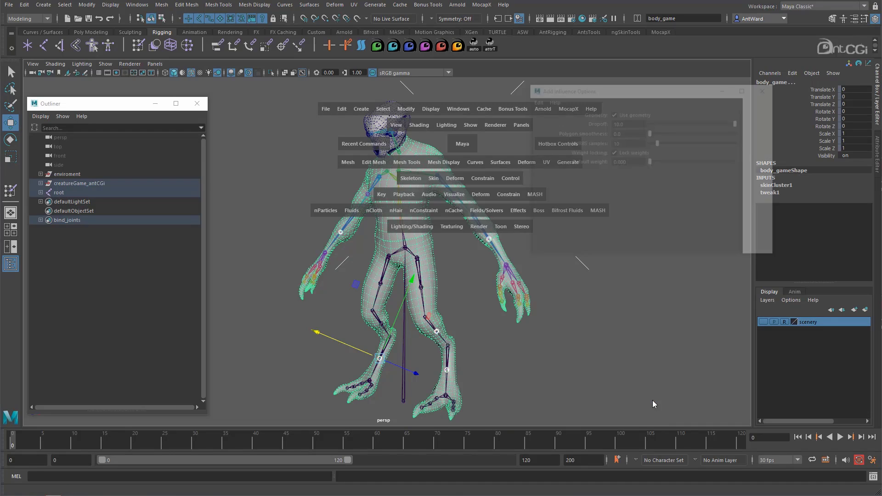
left_click(536, 100)
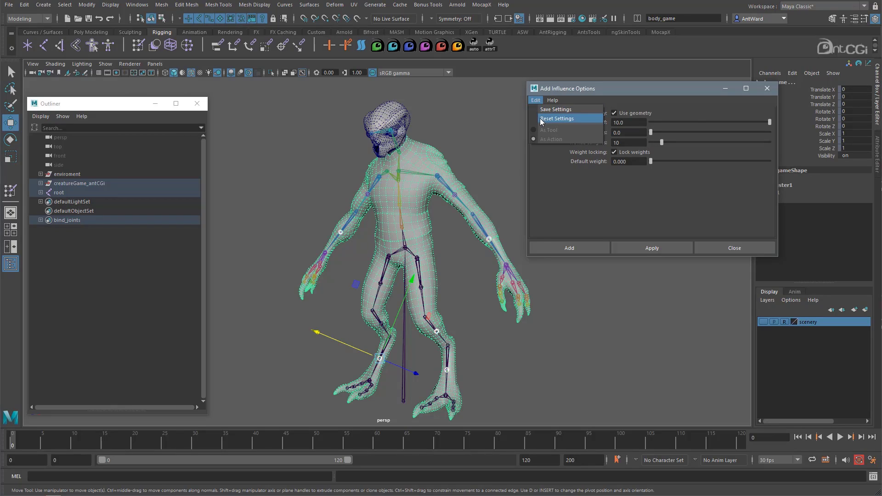
left_click(545, 121)
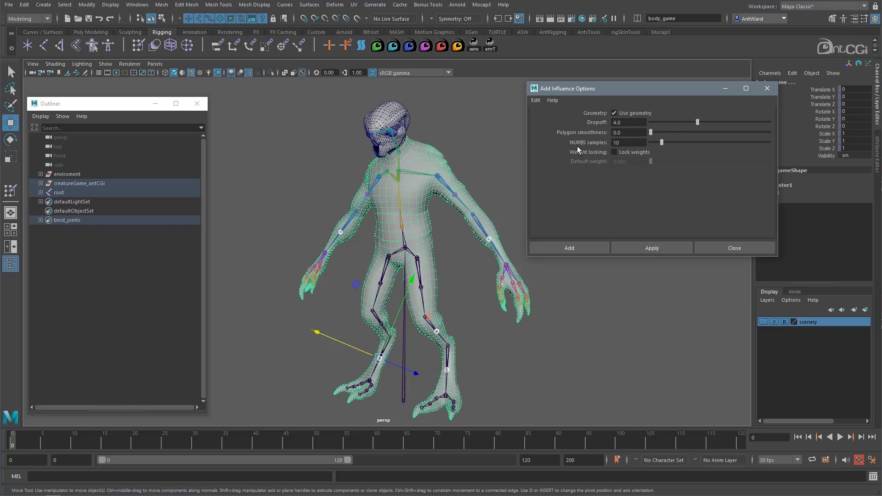
Add the selected twist joints as influences with a 4.0 dropoff, and test lowerarm_twist_01_l by moving it to about -16.0 in X.
middle_click_drag(481, 245, 460, 249, "alt")
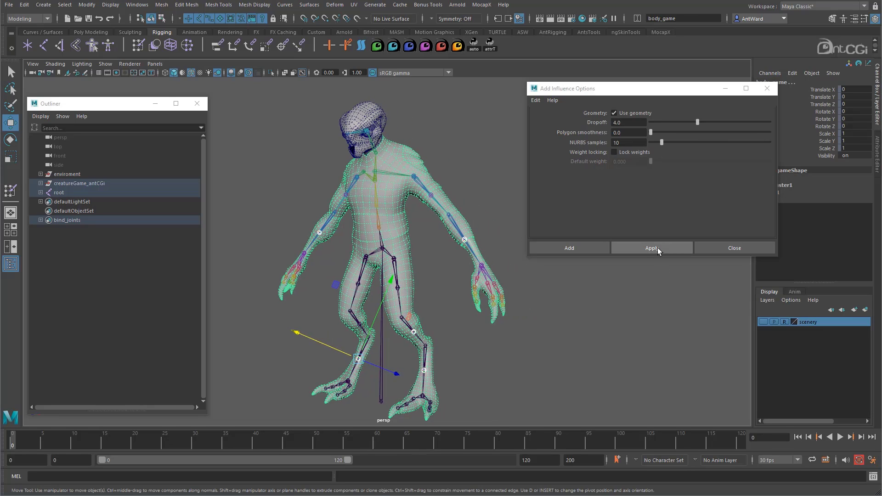
left_click(658, 249)
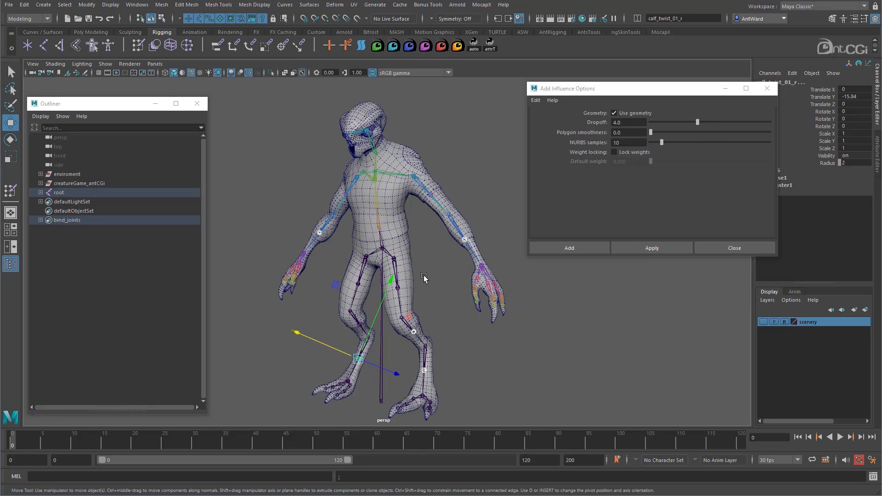
left_click_drag(424, 277, 476, 238, "alt")
left_click(477, 238)
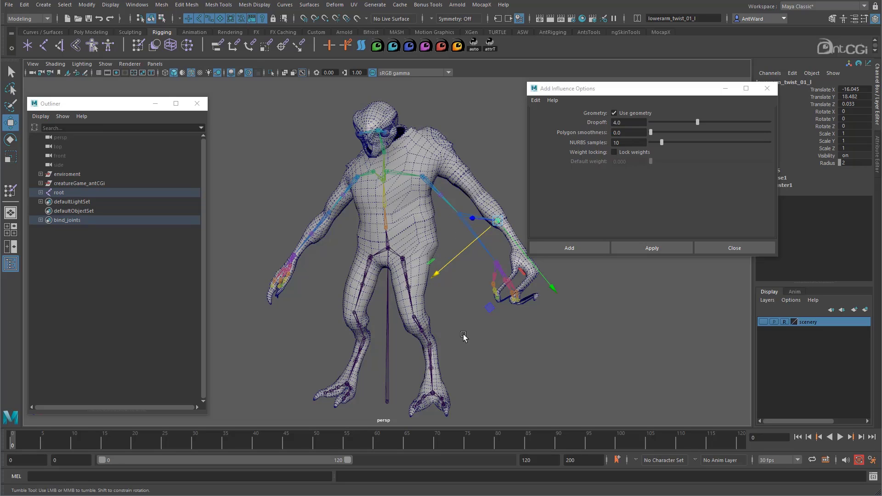
left_click_drag(463, 337, 504, 346, "alt")
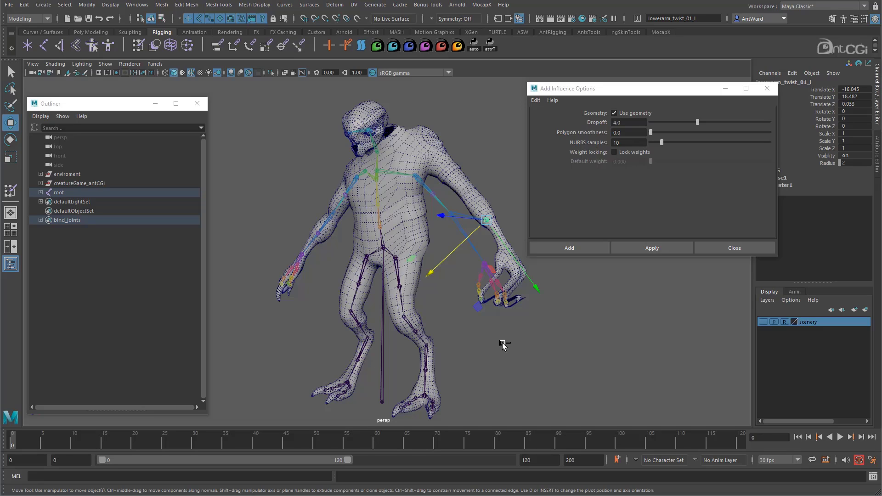
Undo the test move and the added influences, then move lowerarm_twist_01_l to about -8.7 in X for comparison and undo it.
key("ctrl+z")
key("ctrl+z")
key("ctrl+z")
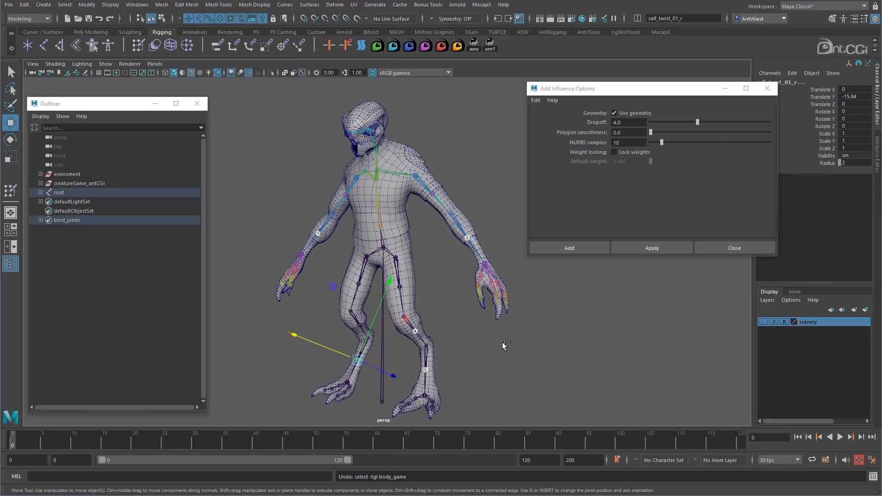
left_click(468, 240)
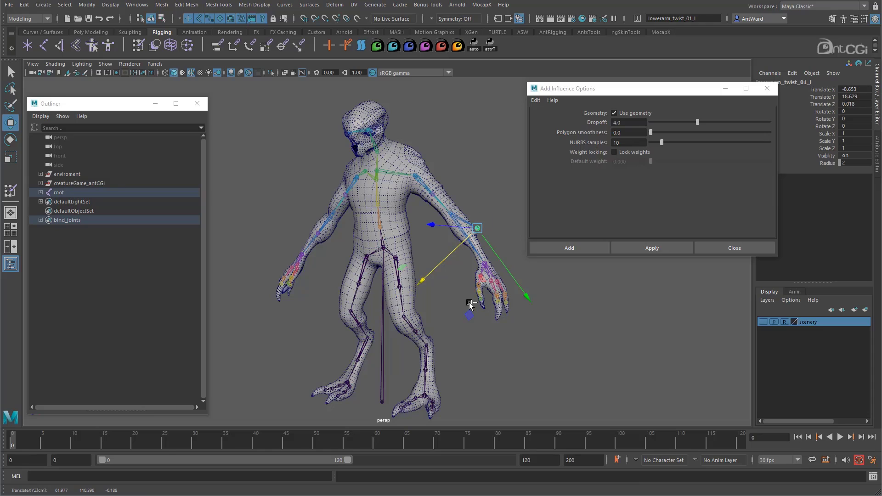
key("ctrl+z")
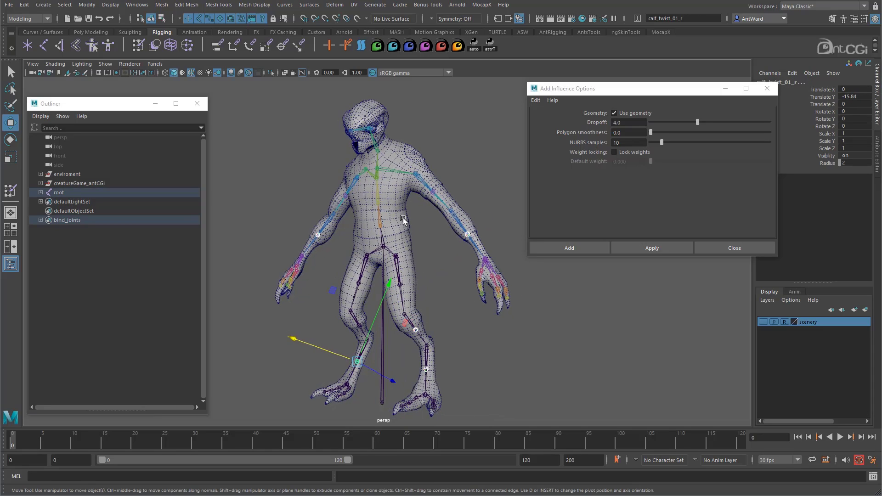
Add the selected twist joints as influences on the body mesh with Lock weights enabled and a default weight of 0.000.
left_click(404, 219, "shift")
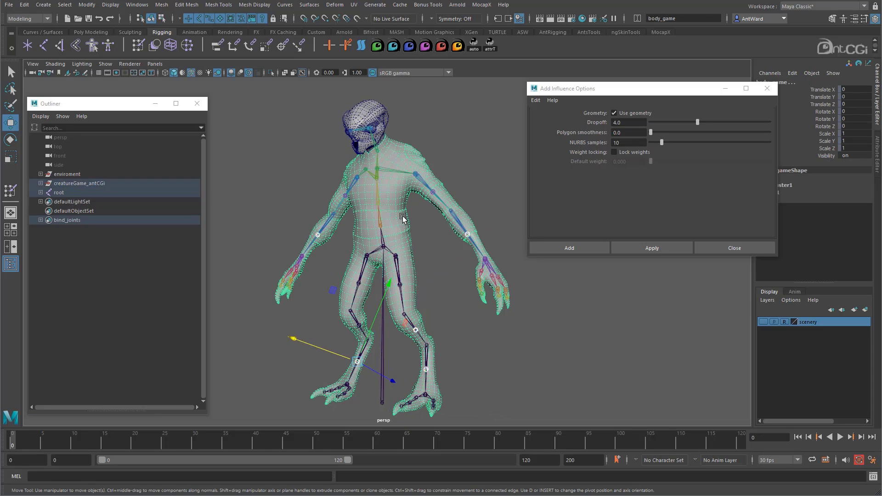
left_click(635, 151)
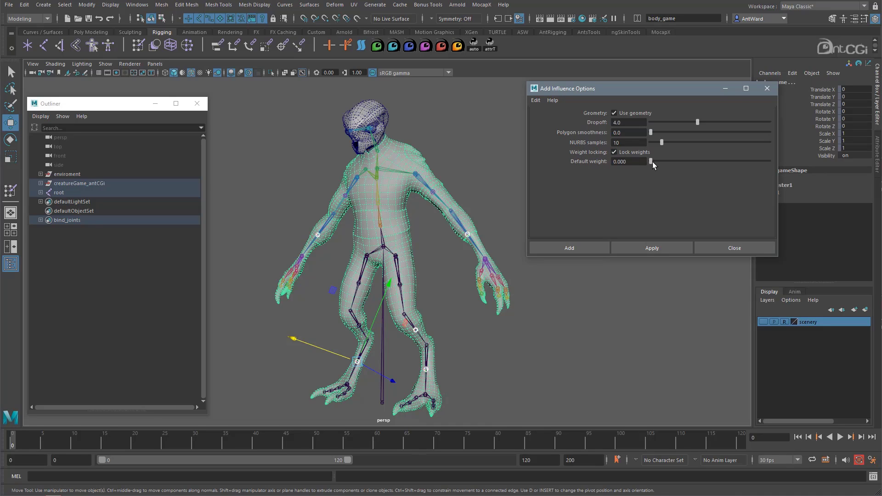
left_click_drag(651, 161, 561, 164)
left_click(648, 246)
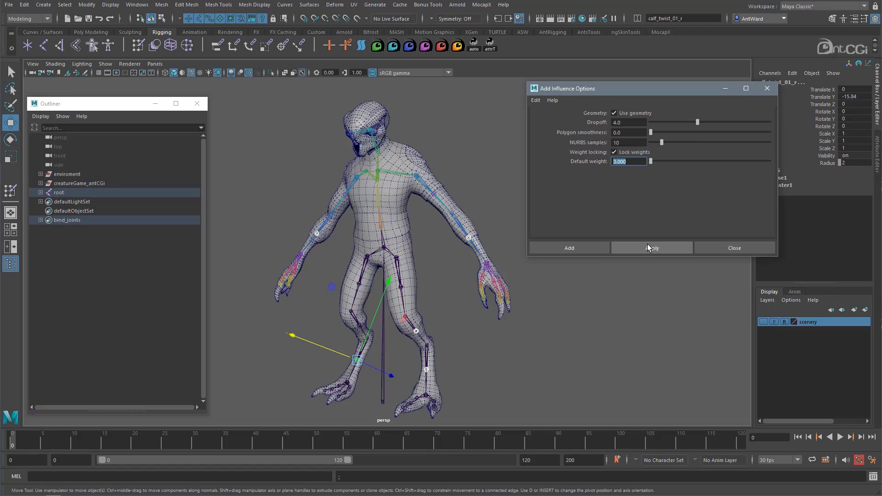
left_click(731, 246)
left_click(501, 241)
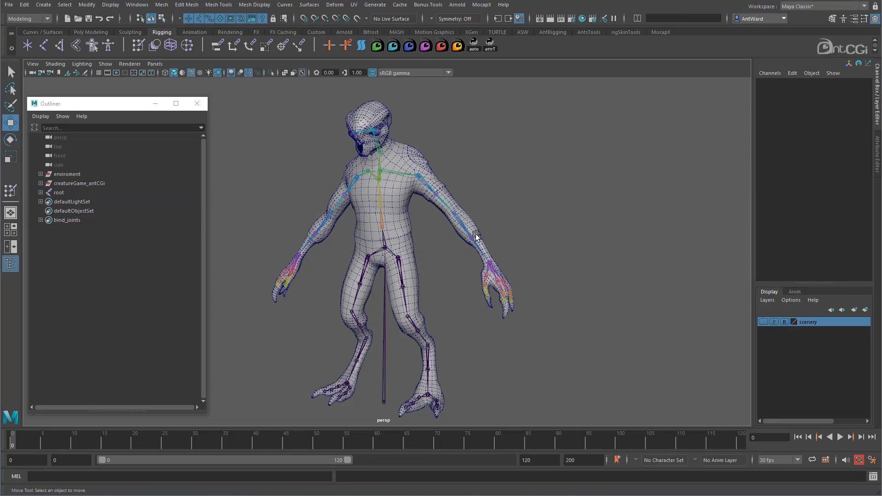
Test lowerarm_twist_01_l by moving it to about -23.1 in X, and undo the move.
left_click(474, 237)
left_click(472, 237)
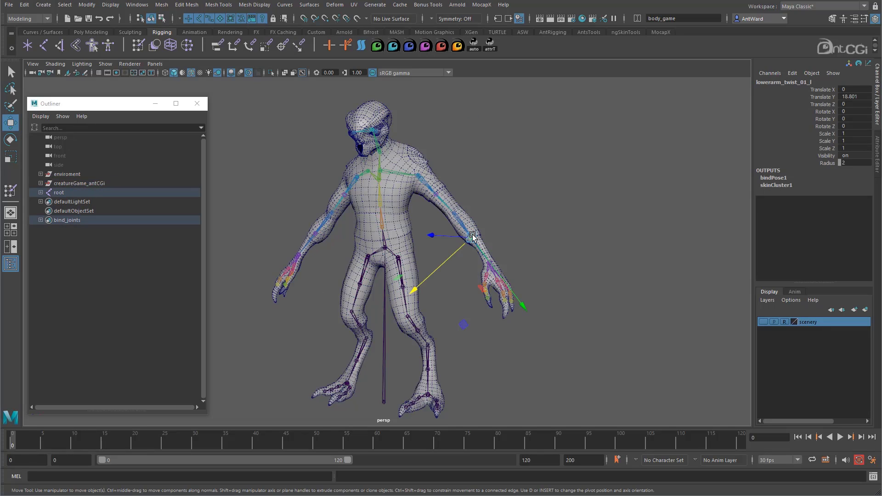
left_click_drag(452, 259, 484, 231)
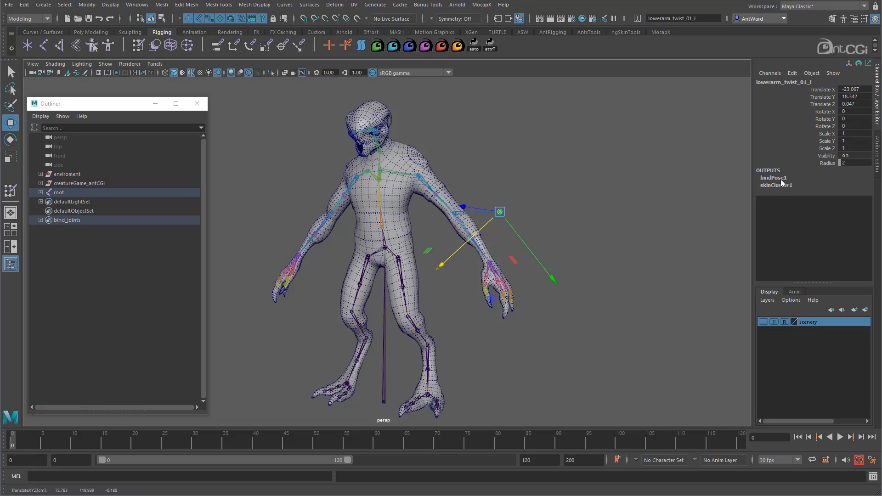
key("ctrl+z")
Test the deformation of the left arm by rotating upperarm_l to about 29.8 in Z, and undo the rotation.
left_click(446, 205)
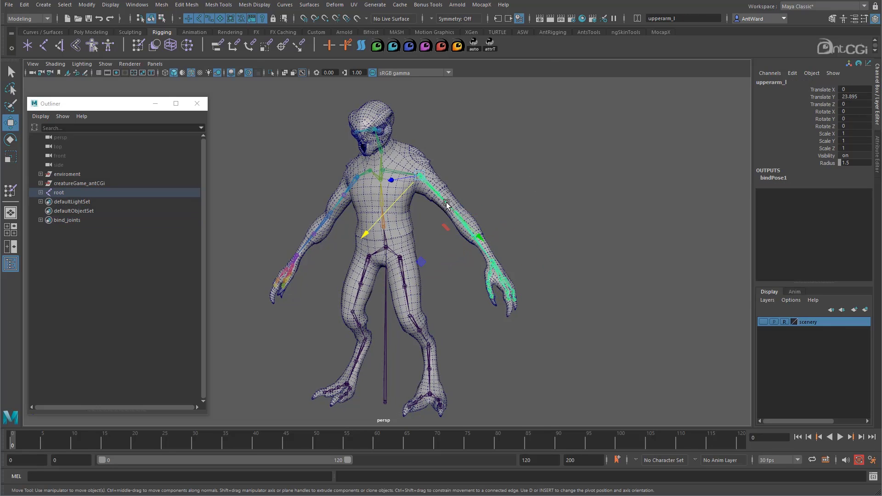
key("e")
left_click_drag(491, 211, 405, 167)
left_click_drag(435, 281, 451, 294, "alt")
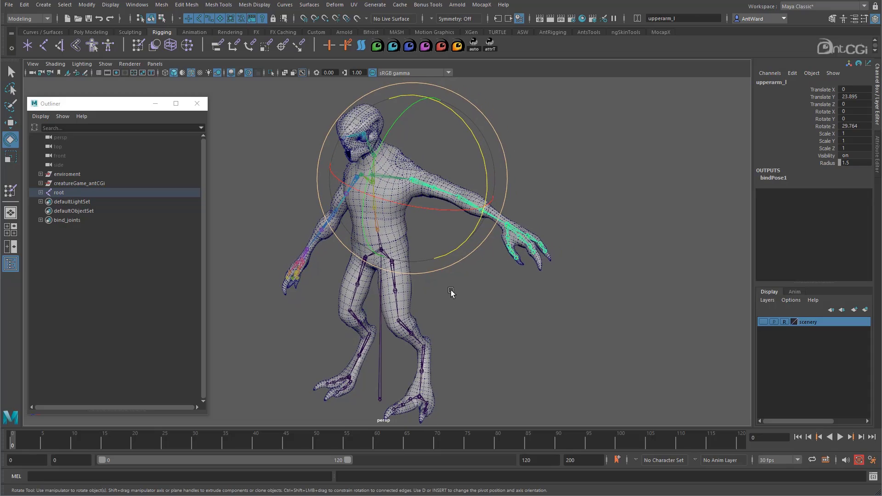
key("ctrl+z")
Select a ring of body mesh vertices around the middle of the left upper arm.
middle_click_drag(441, 291, 469, 291, "alt")
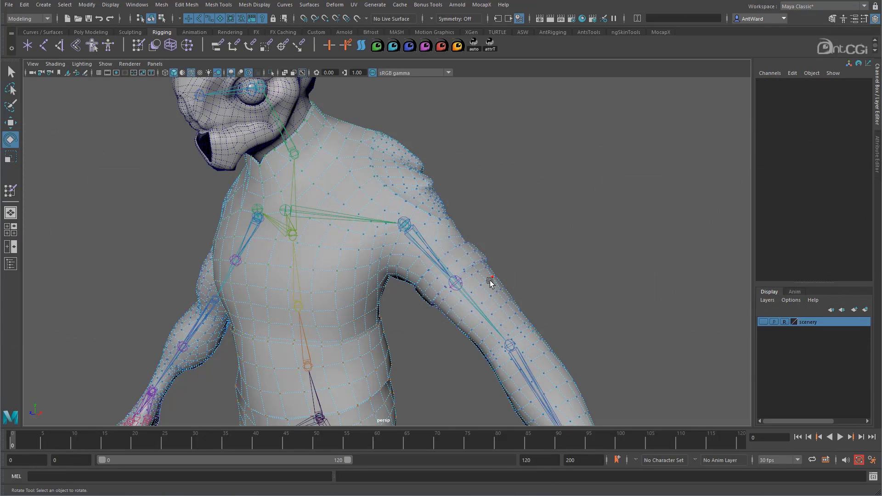
left_click(490, 284)
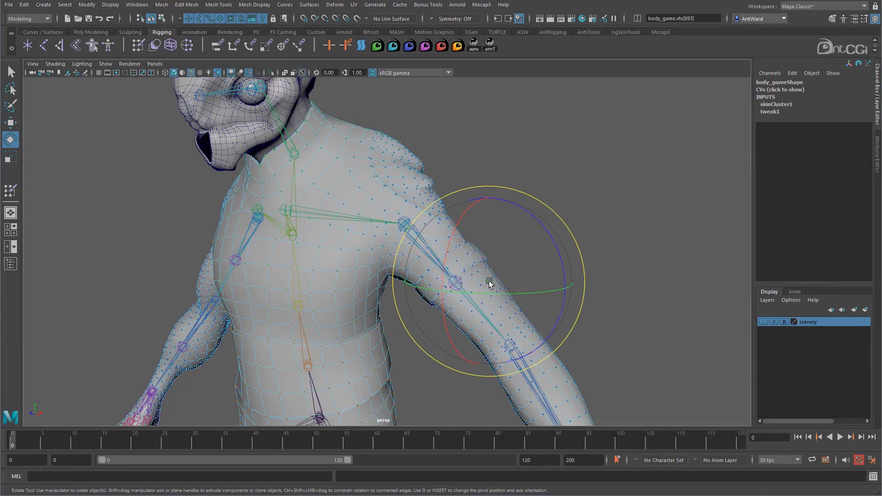
key("w")
scroll(546, 324, "up", 5)
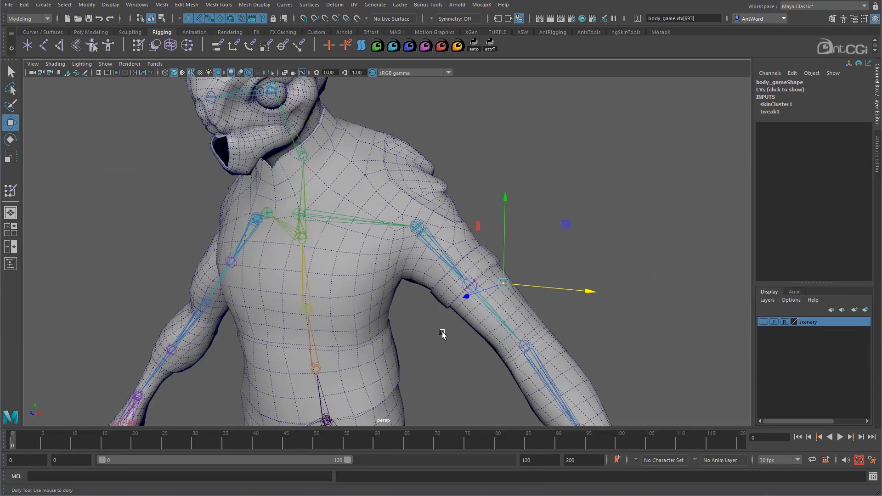
right_click_drag(556, 316, 510, 315)
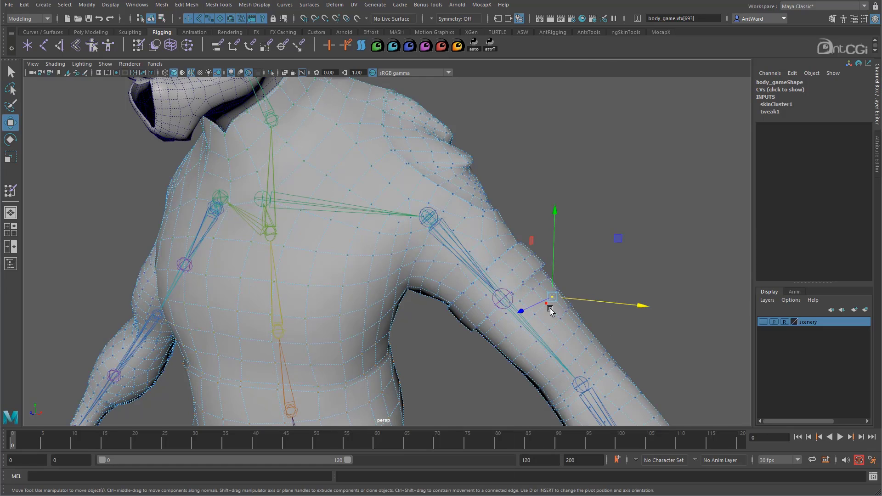
double_click(551, 311, "shift")
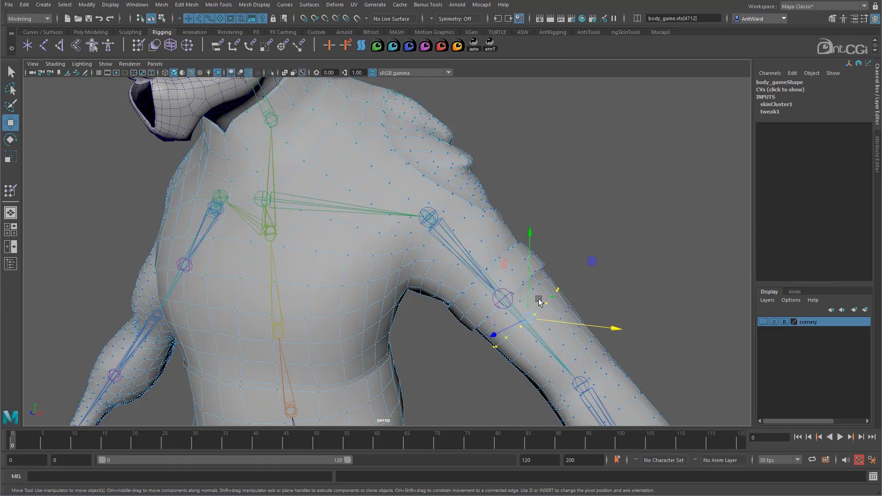
scroll(627, 261, "down", 2)
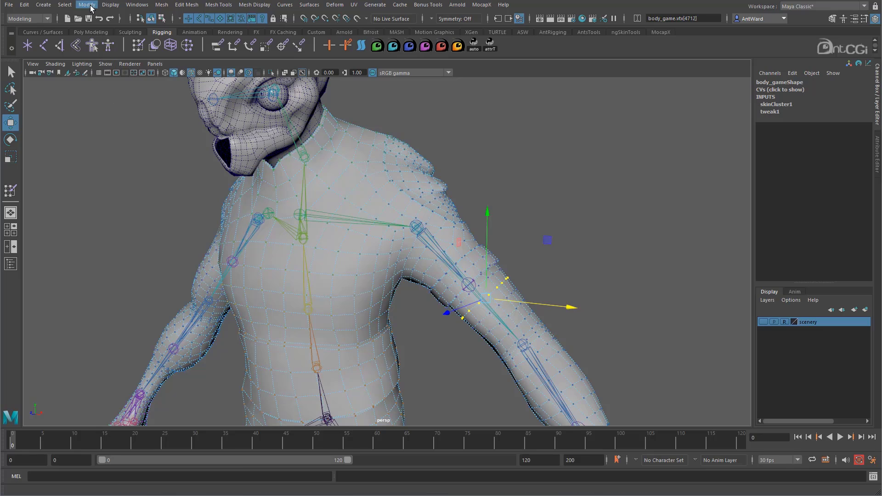
Open the Component Editor on the Smooth Skins weights and widen the upper arm twist columns to show their full names.
left_click(130, 5)
mouse_move(183, 37)
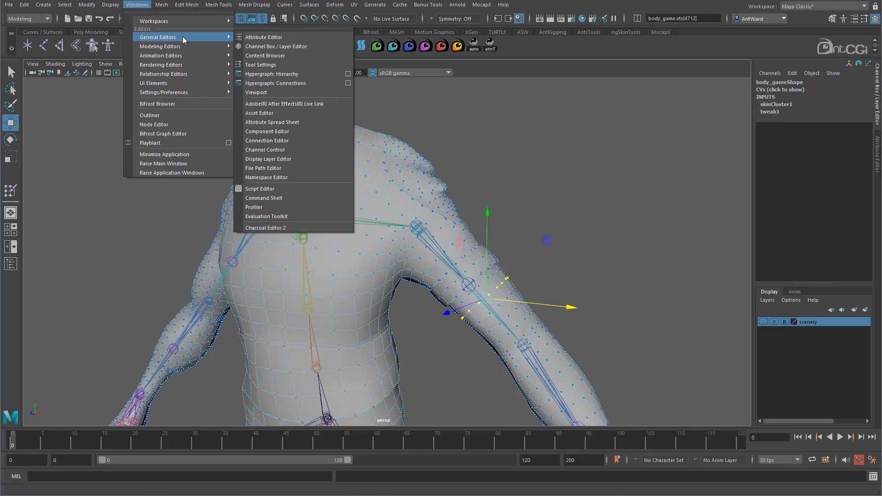
left_click(285, 132)
left_click_drag(283, 120, 246, 90)
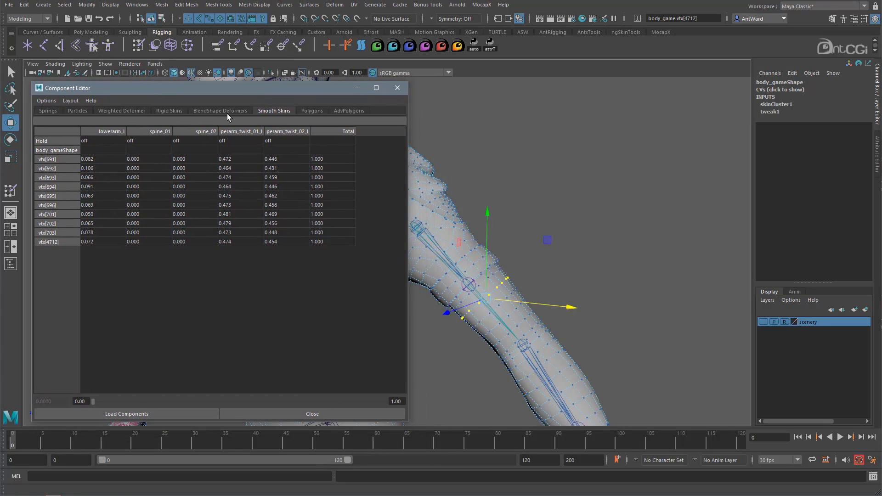
left_click(220, 111)
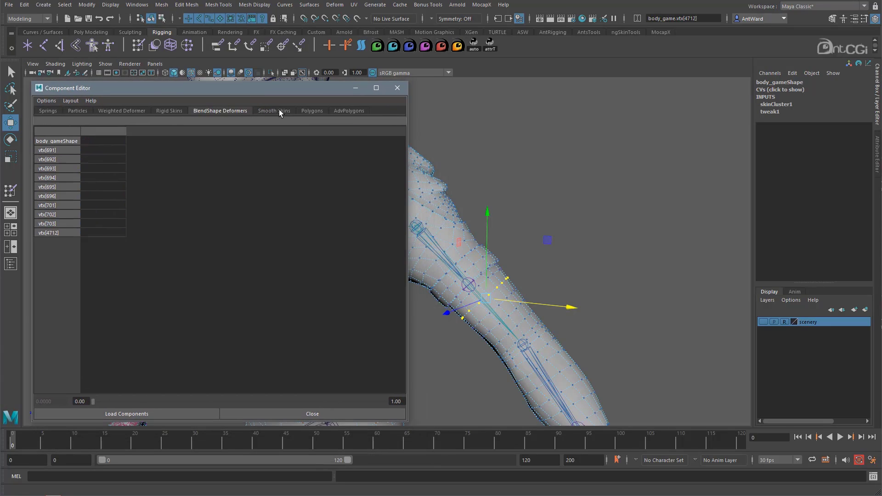
left_click(276, 111)
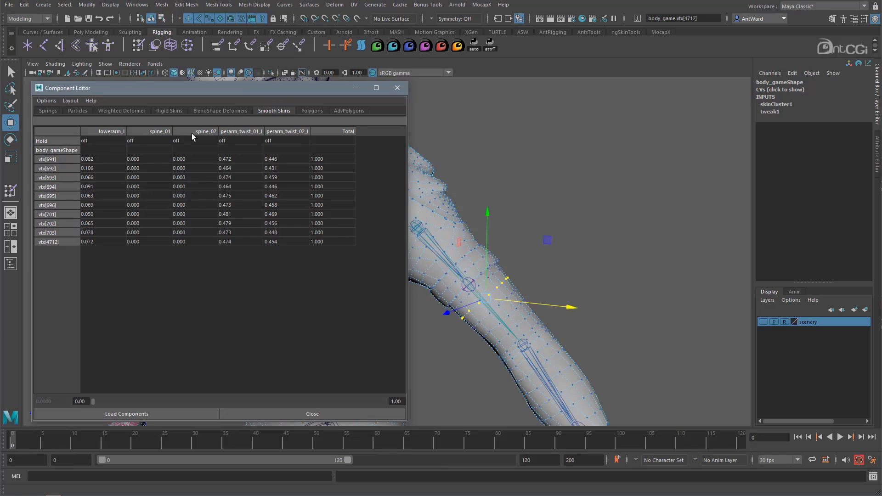
left_click_drag(264, 132, 338, 131)
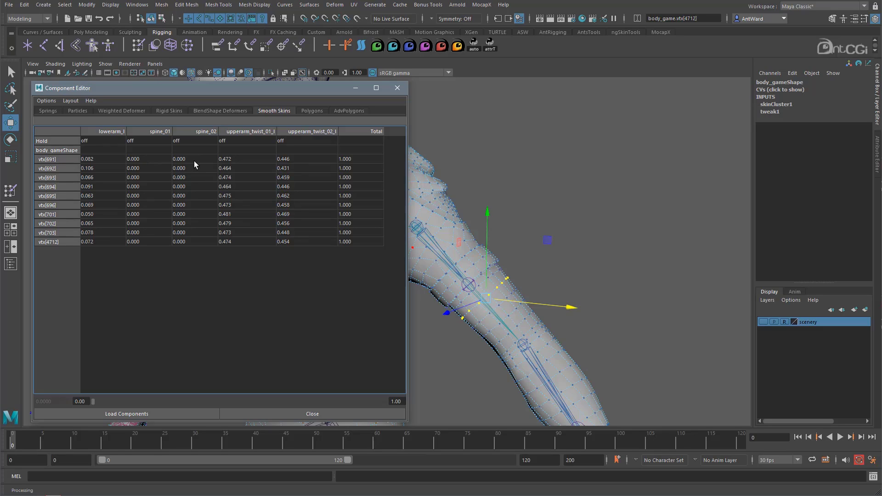
Set the spine_02 weight of all the listed vertices to 0.2 and close the Component Editor.
left_click_drag(194, 161, 196, 242)
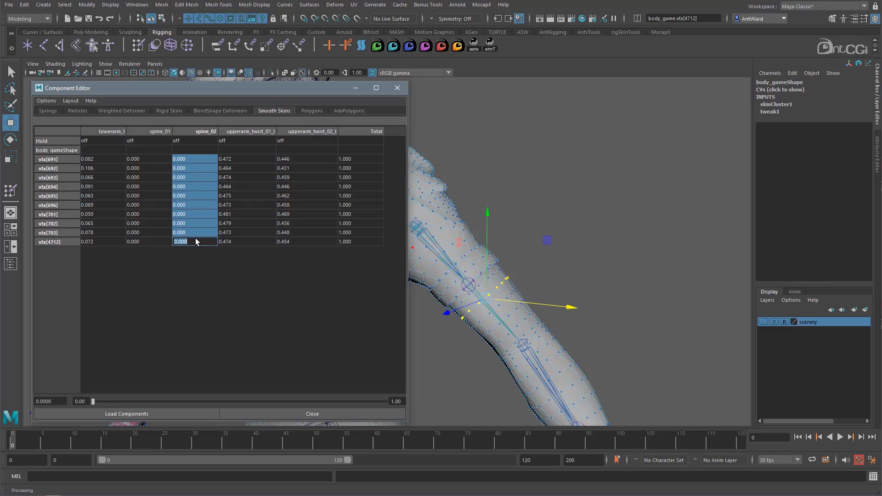
type("0.2")
key("Return")
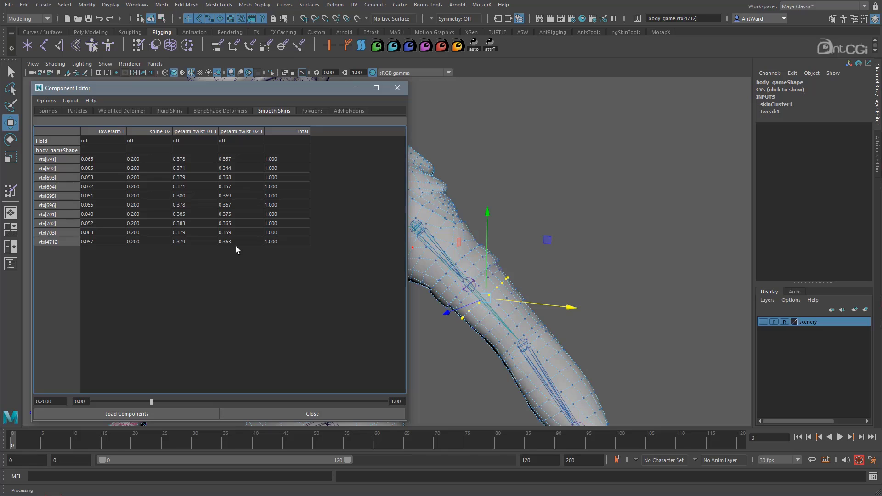
left_click(404, 89)
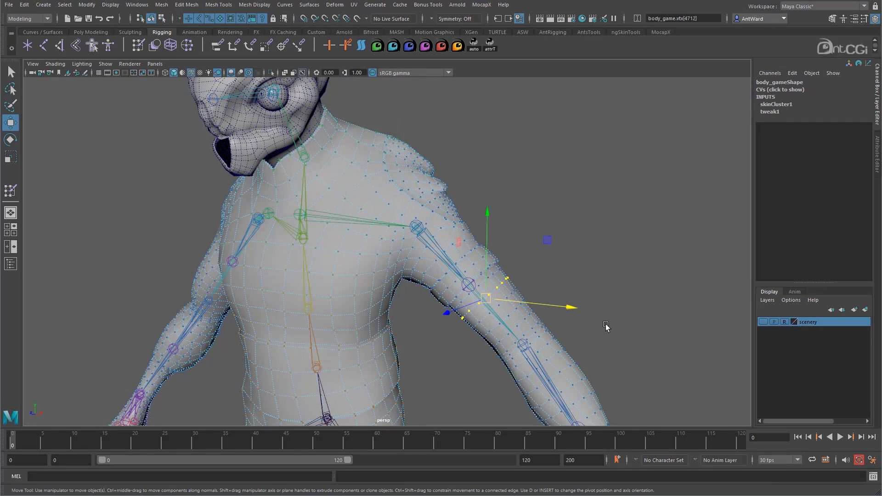
Return the body mesh to object mode and clear the selection.
scroll(606, 326, "down", 5)
left_click_drag(516, 321, 324, 241, "alt")
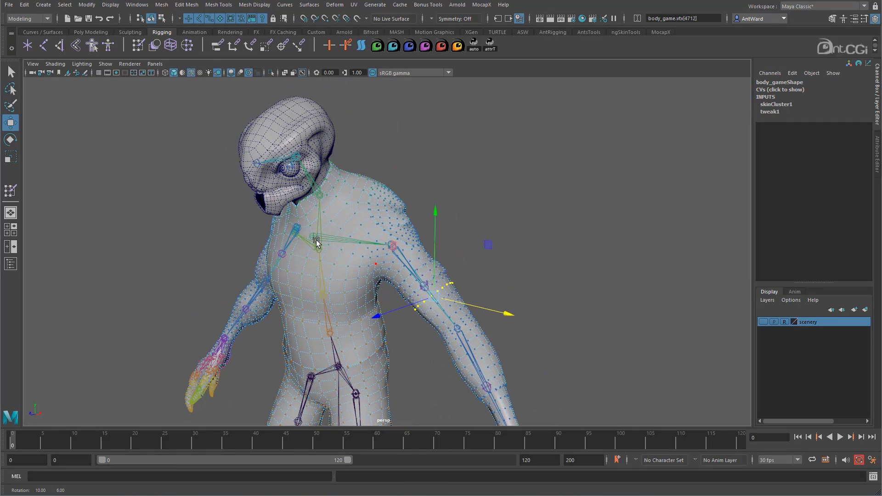
right_click_drag(365, 213, 416, 201)
left_click(560, 236)
scroll(382, 268, "down", 5)
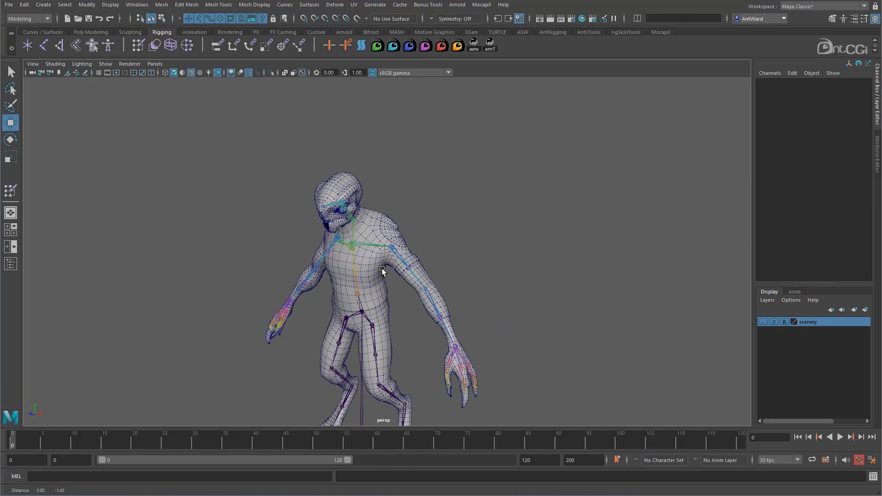
left_click_drag(382, 268, 412, 216, "alt")
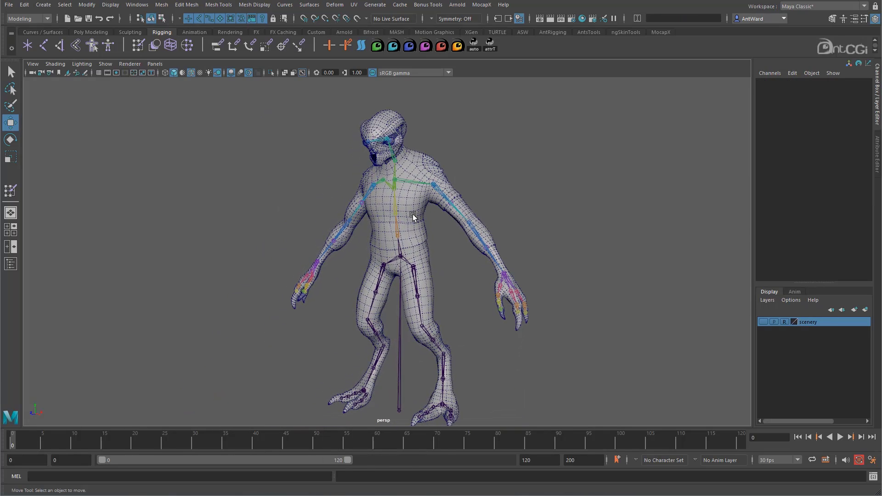
Activate the Paint Skin Weights Tool on the body mesh with its settings open, framing the torso and left arm.
left_click(412, 216)
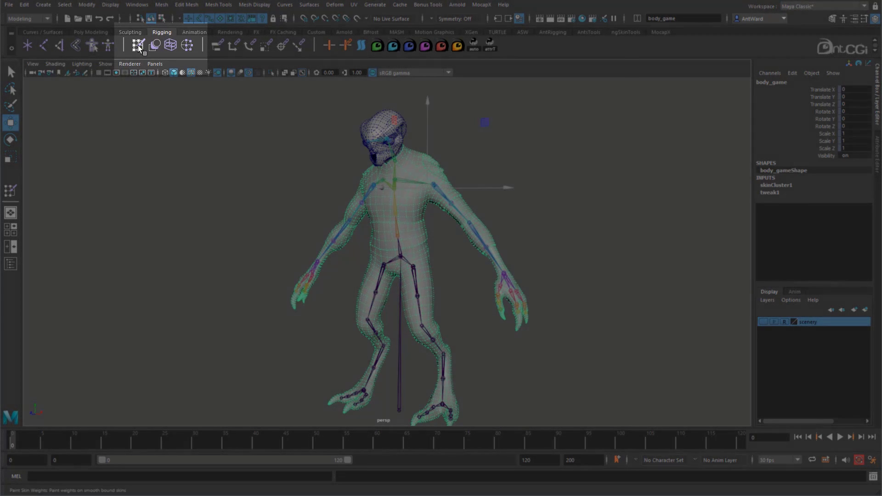
double_click(139, 46)
left_click_drag(138, 108, 118, 86)
scroll(439, 211, "up", 5)
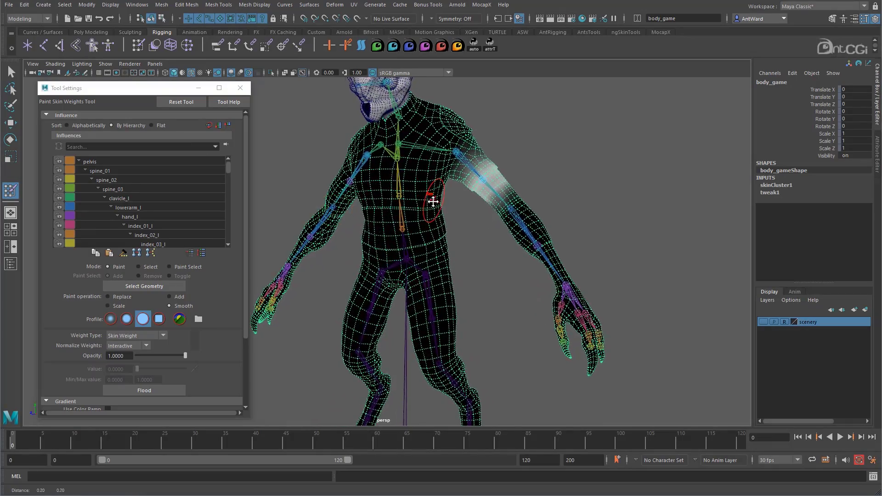
middle_click_drag(433, 202, 407, 270, "alt")
right_click_drag(407, 270, 556, 271, "alt")
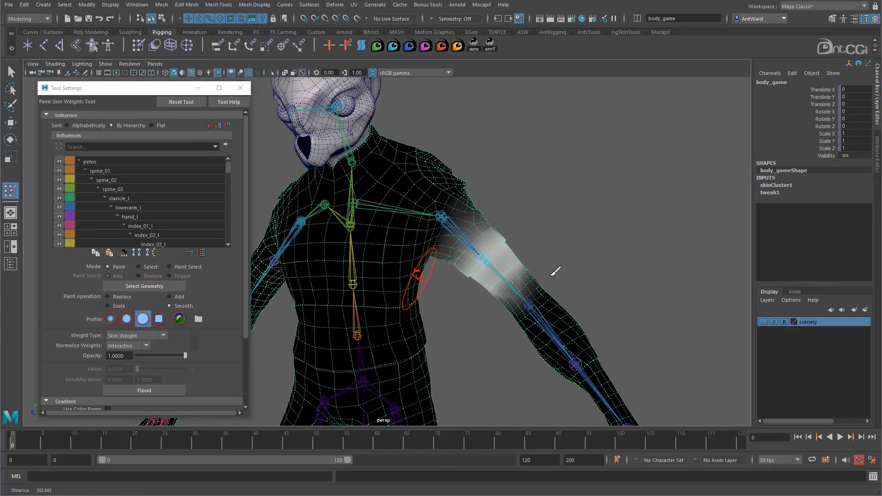
left_click_drag(504, 286, 497, 294, "alt")
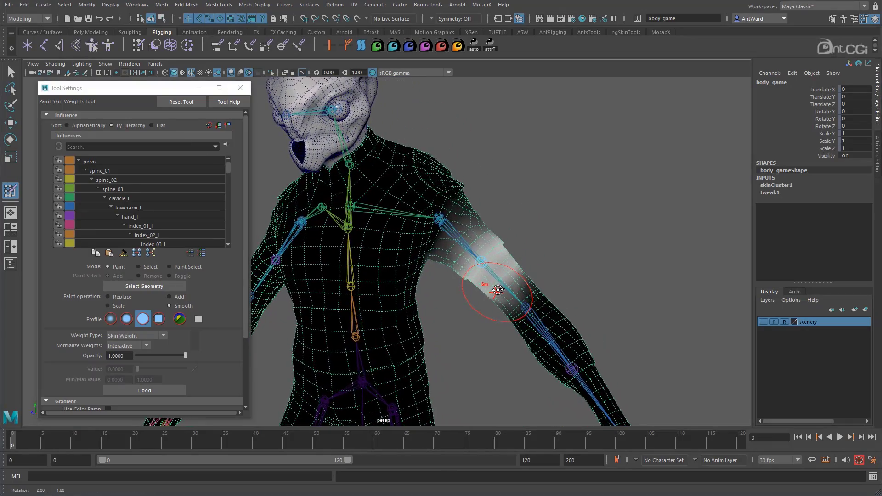
Examine the weights painted for the pelvis, spine_01, spine_02, spine_03 and clavicle_l influences on the body mesh.
left_click(108, 160)
left_click(111, 170)
left_click(115, 181)
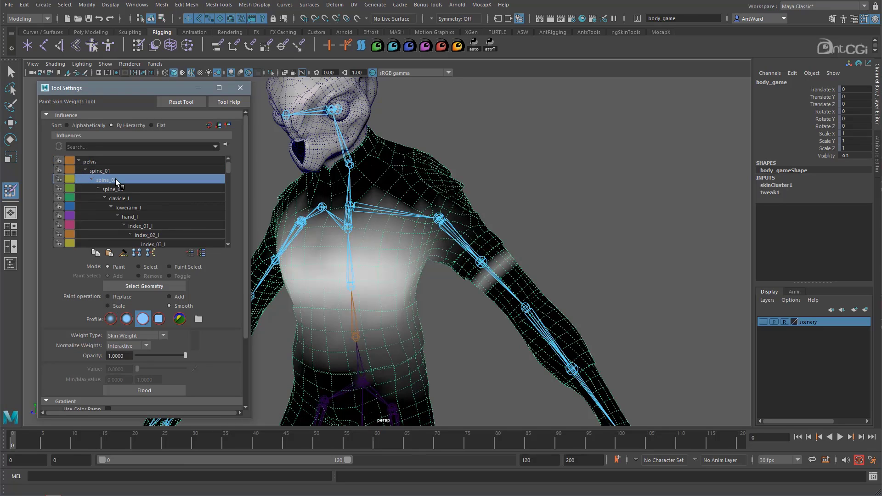
left_click(121, 189)
left_click(125, 200)
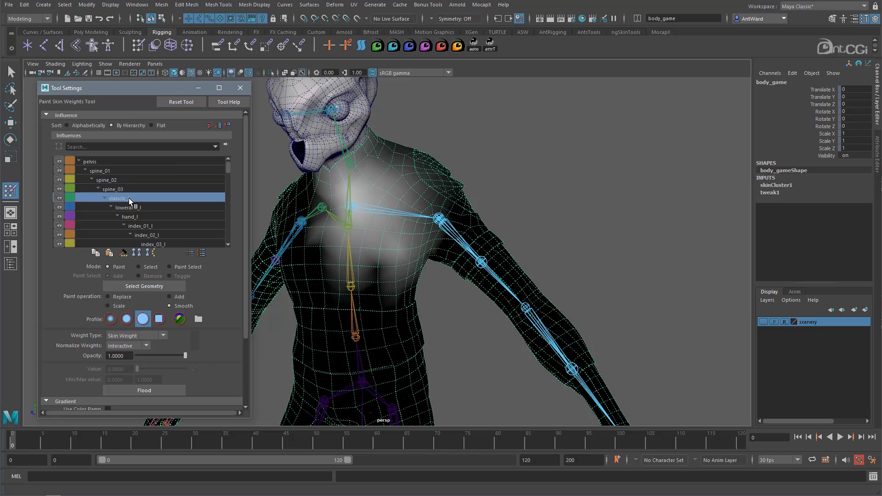
Unlock the weights of the lowerarm_twist_01_l and lowerarm_twist_01_r influences.
scroll(129, 198, "down", 7)
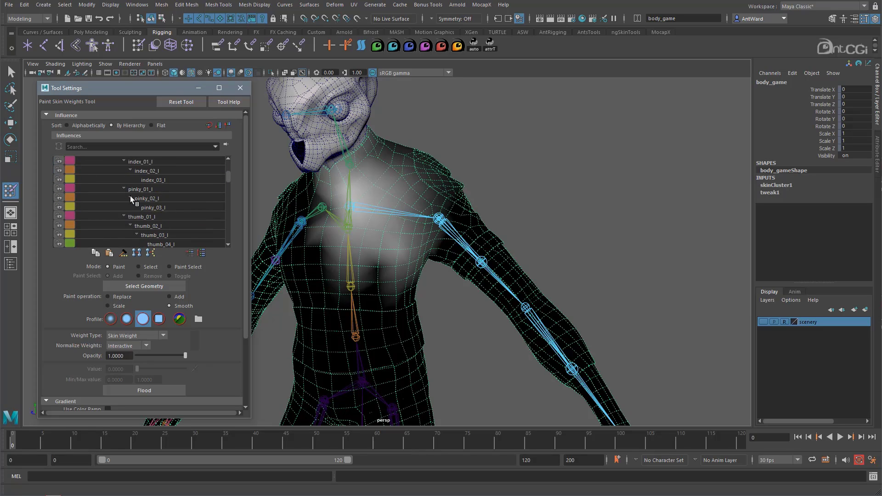
scroll(131, 196, "down", 4)
left_click(142, 217)
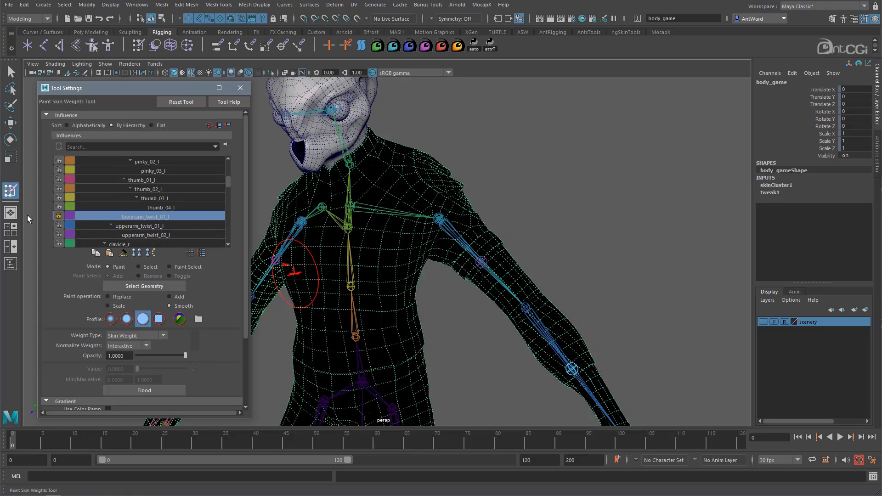
left_click(58, 216)
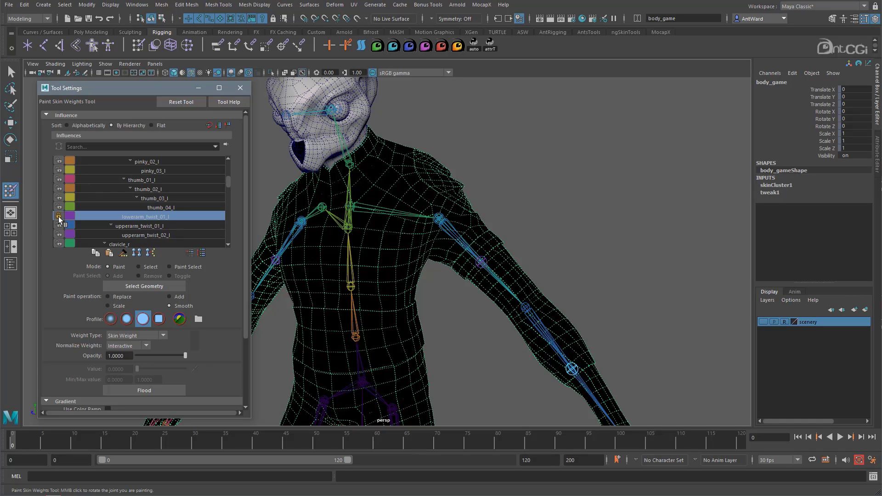
left_click(59, 217)
scroll(105, 211, "down", 2)
scroll(98, 210, "down", 4)
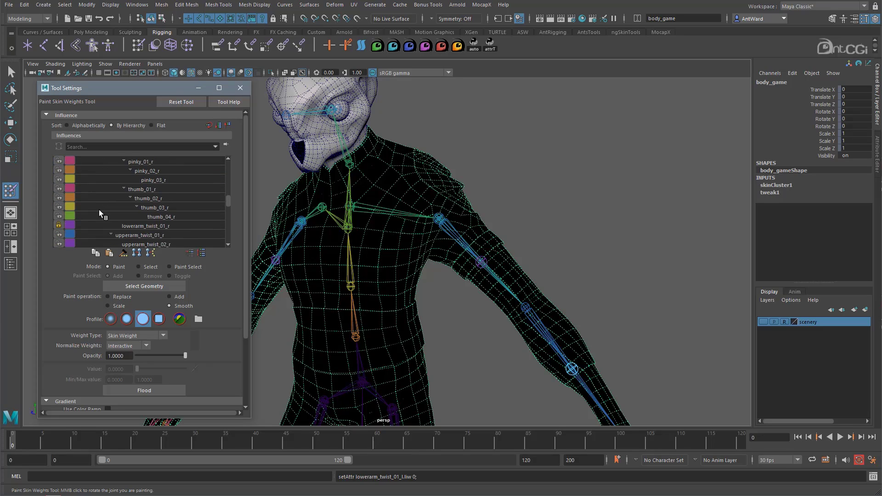
left_click(60, 214)
Unlock the weights of the calf_twist_01_l, knee_twist_01_l and calf_twist_01_r influences.
scroll(106, 218, "down", 1)
scroll(106, 219, "down", 2)
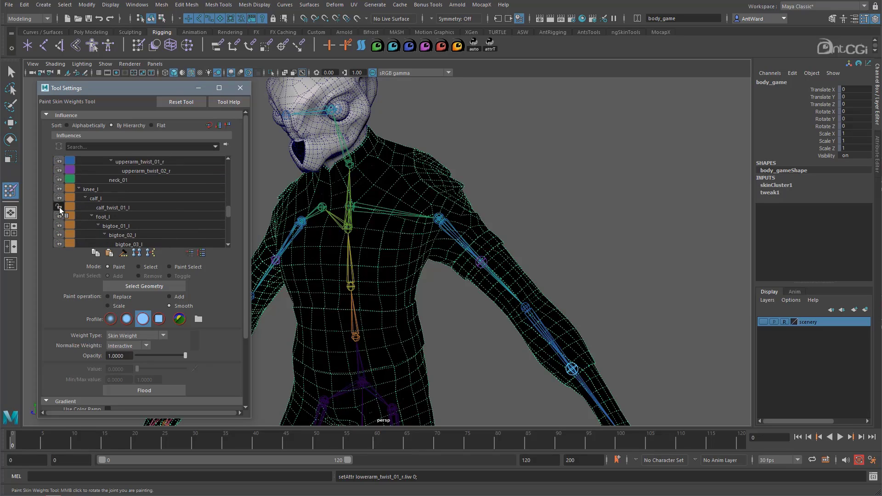
left_click(59, 208)
scroll(101, 209, "down", 3)
left_click(58, 198)
scroll(114, 207, "down", 2)
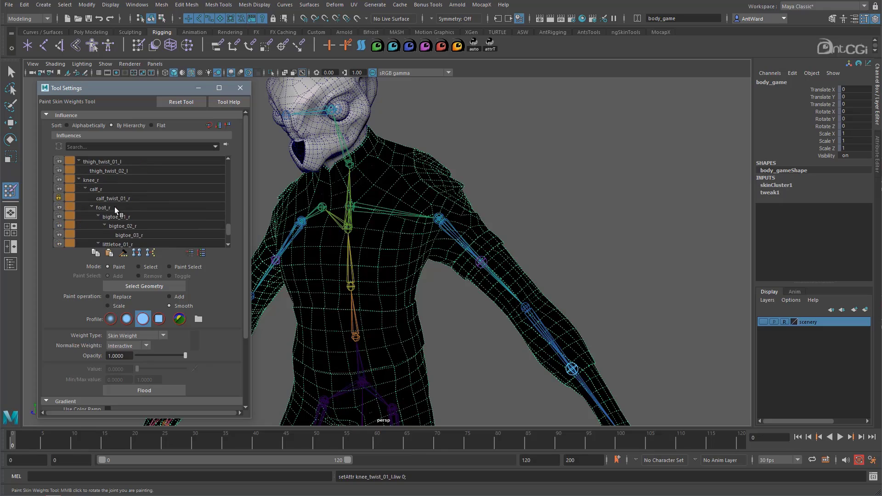
left_click(59, 198)
scroll(106, 202, "down", 2)
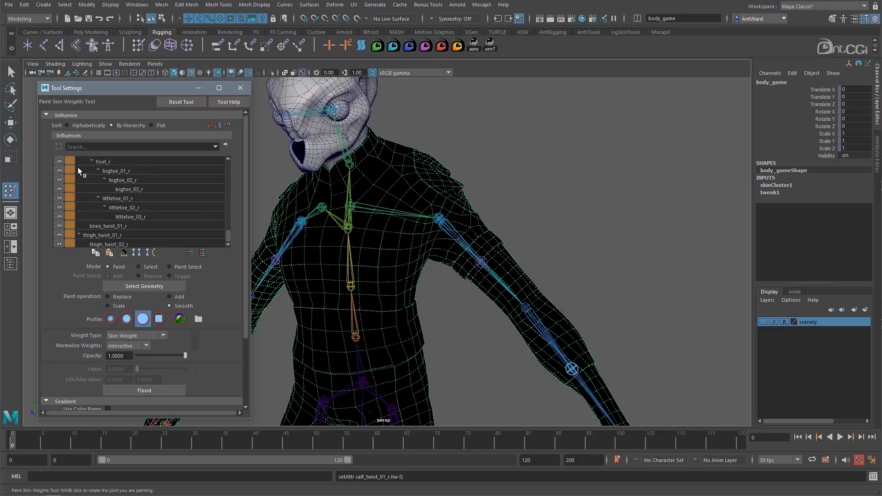
scroll(213, 225, "up", 2)
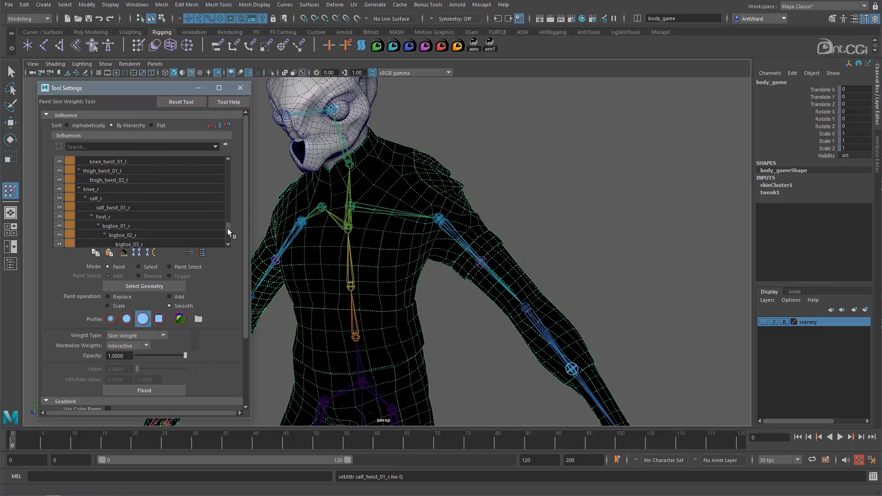
Compare the alphabetical, hierarchy and flat sort orders of the influence list, ending with By Hierarchy.
left_click_drag(227, 226, 227, 162)
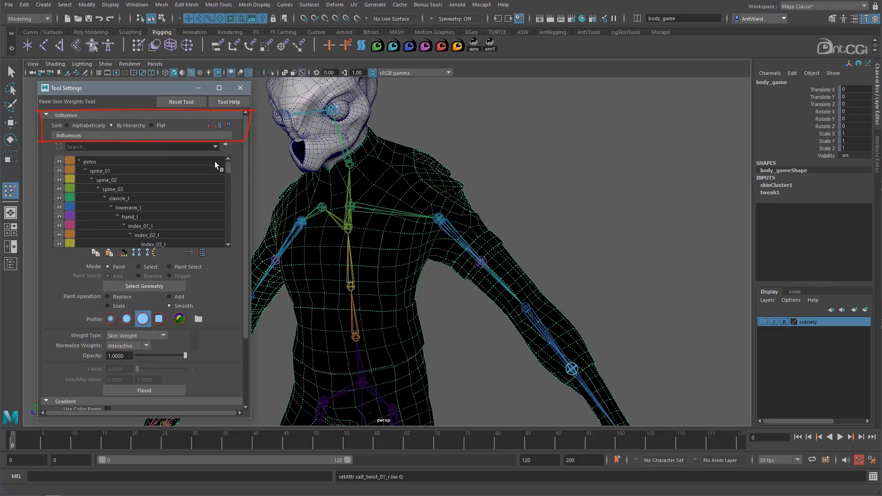
left_click(67, 126)
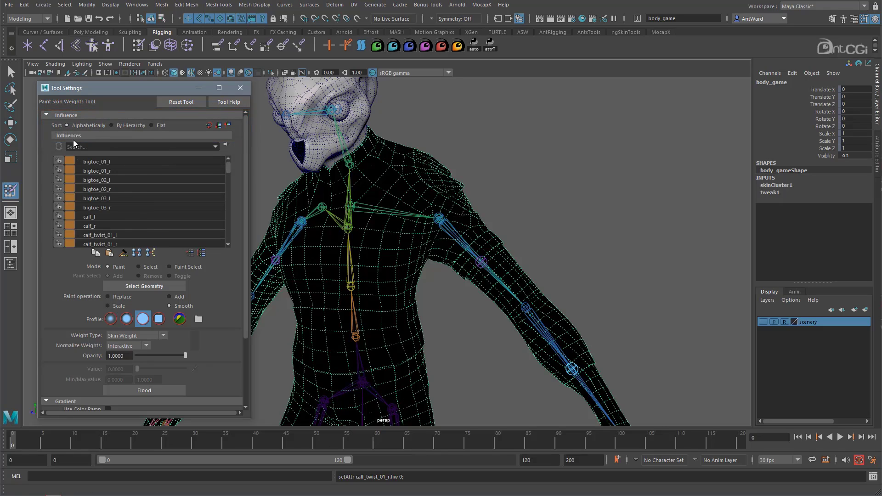
left_click(118, 126)
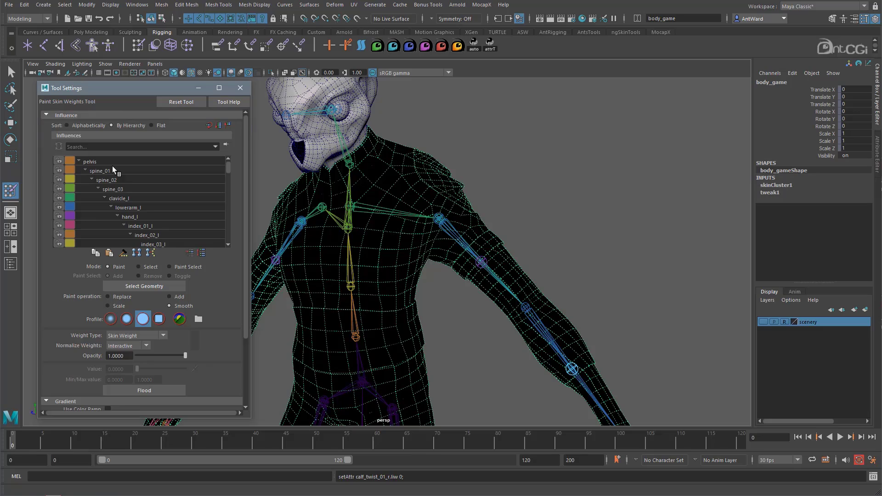
left_click(158, 125)
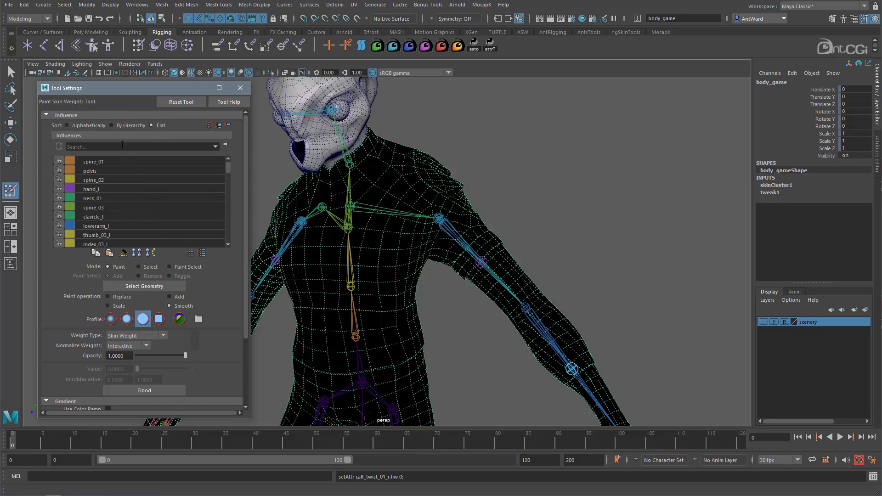
left_click(117, 127)
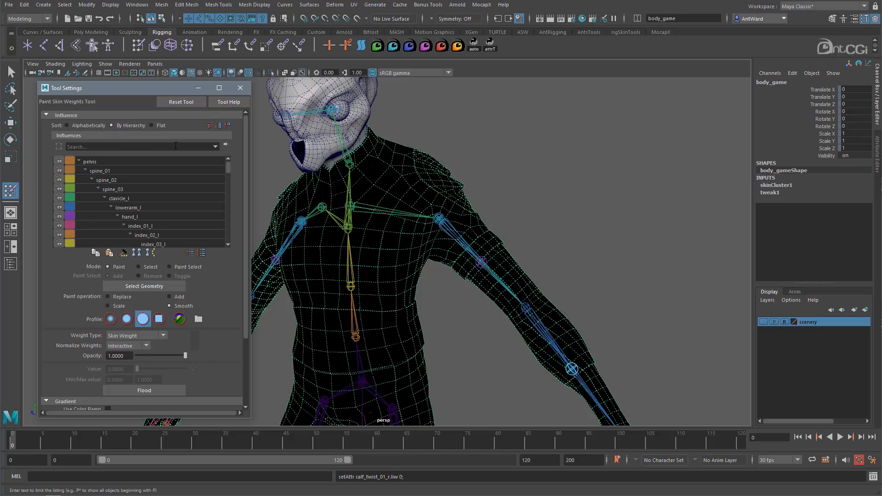
Filter the influence list by "twist" and clear the filter to restore the full list.
left_click(215, 147)
left_click(188, 146)
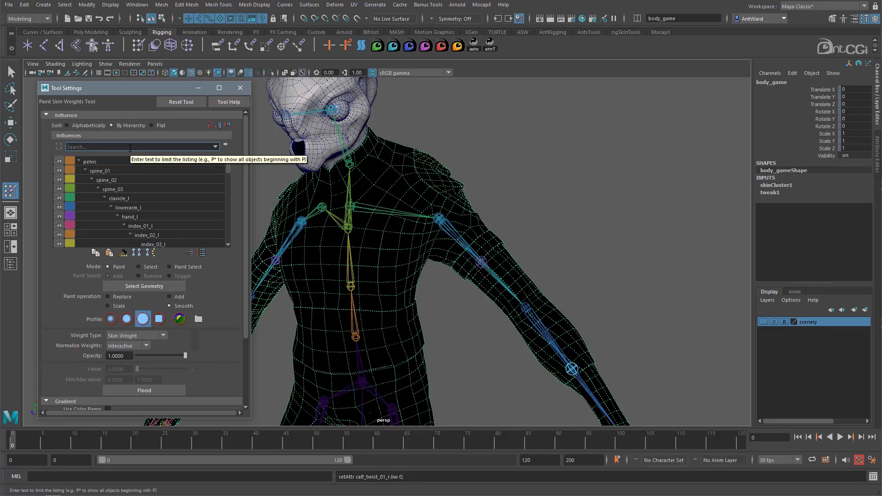
type("twist")
key("Return")
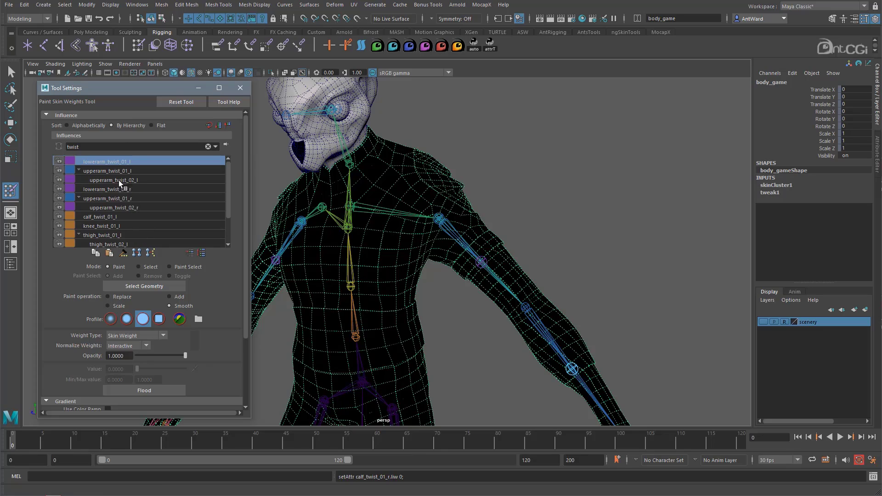
left_click(208, 147)
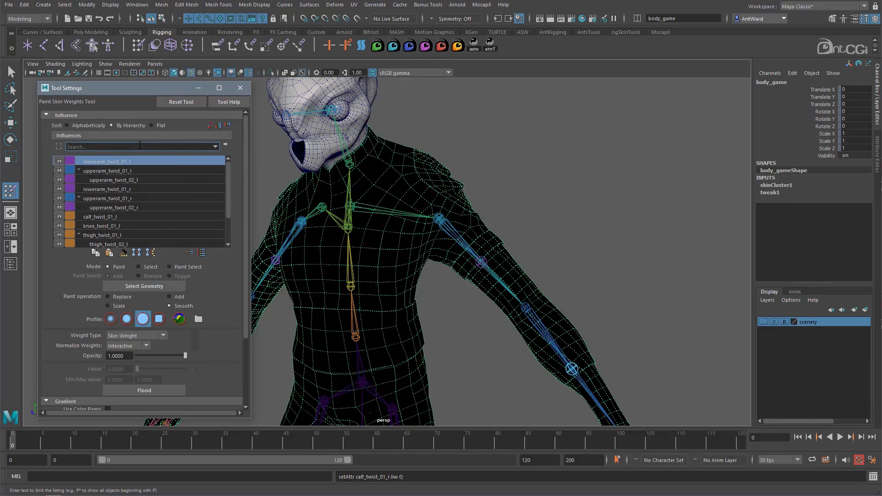
key("Return")
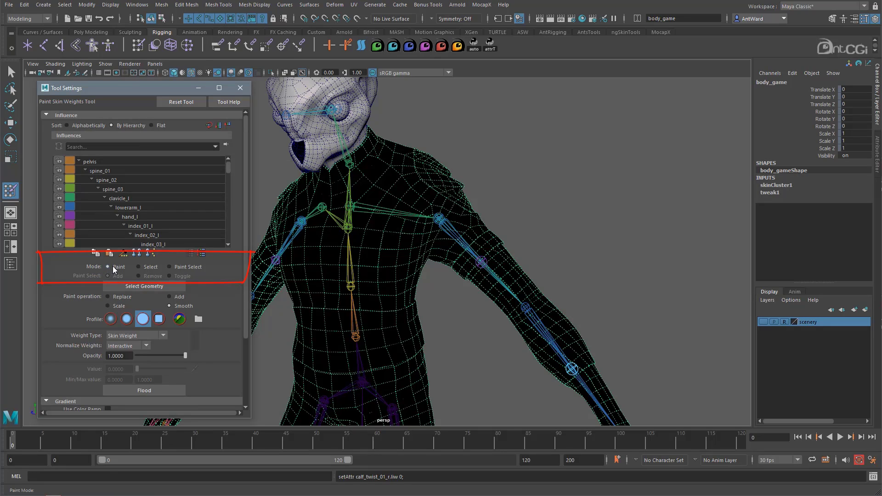
Try the tool's Select mode, and return to Paint Skin Weights in Paint mode with the body mesh selected as an object.
left_click(146, 268)
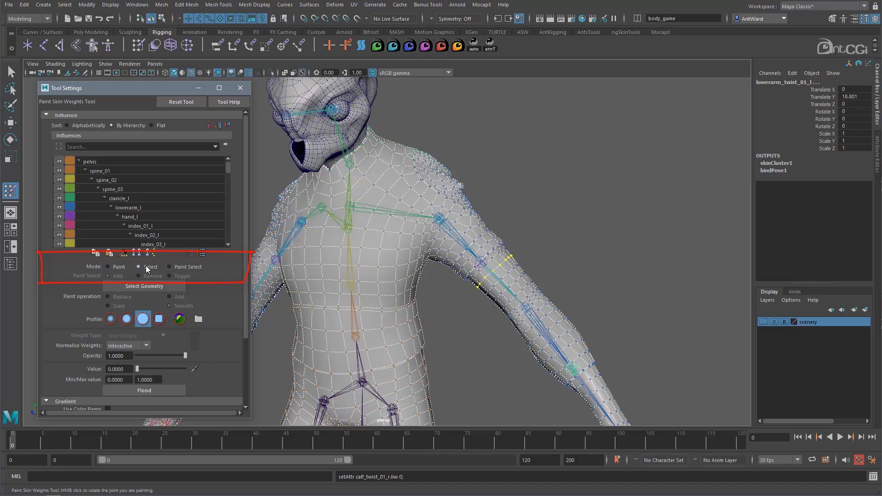
left_click(107, 267)
key("w")
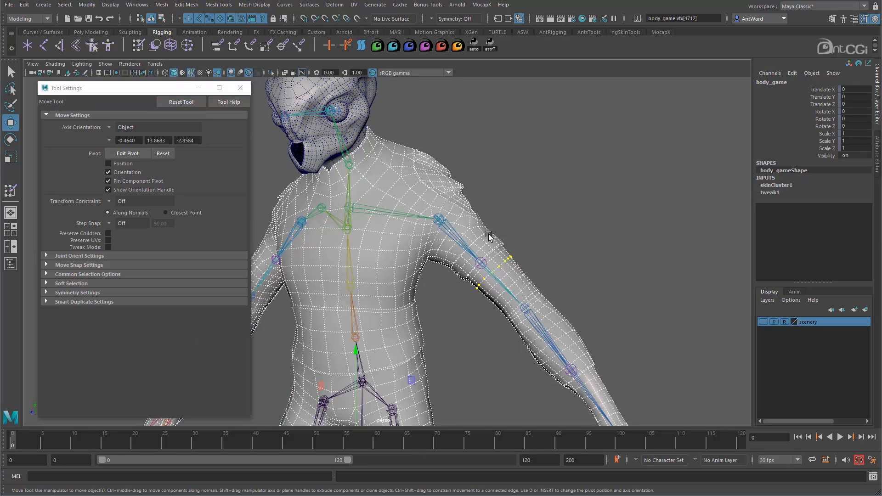
right_click_drag(489, 233, 536, 221)
left_click(588, 216)
left_click(512, 275)
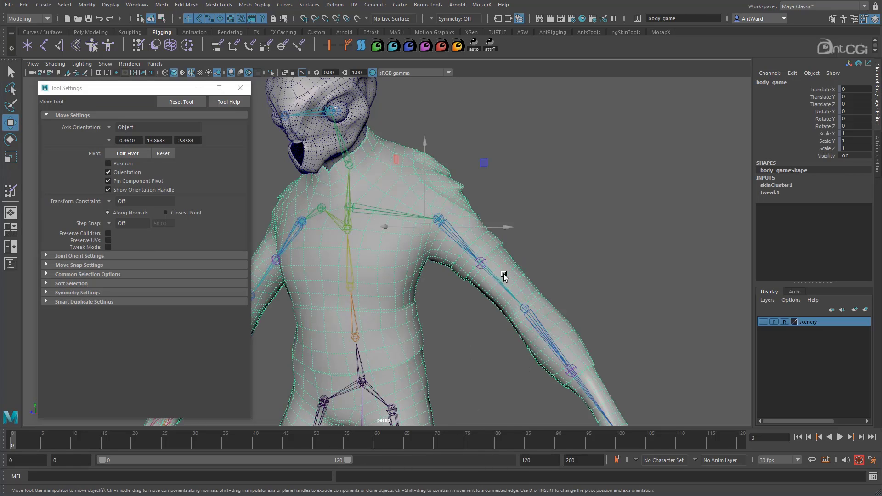
left_click(10, 191)
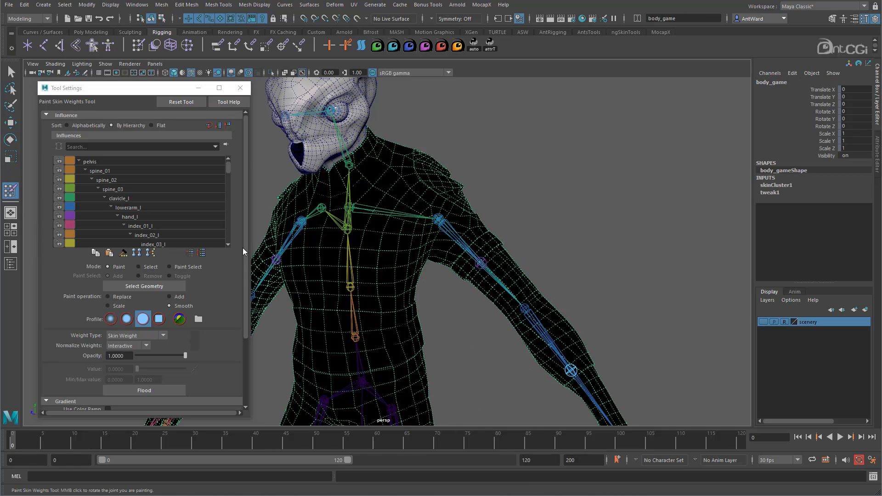
Try the Replace, Add and Scale paint operations in turn, ending on Smooth.
scroll(212, 286, "down", 2)
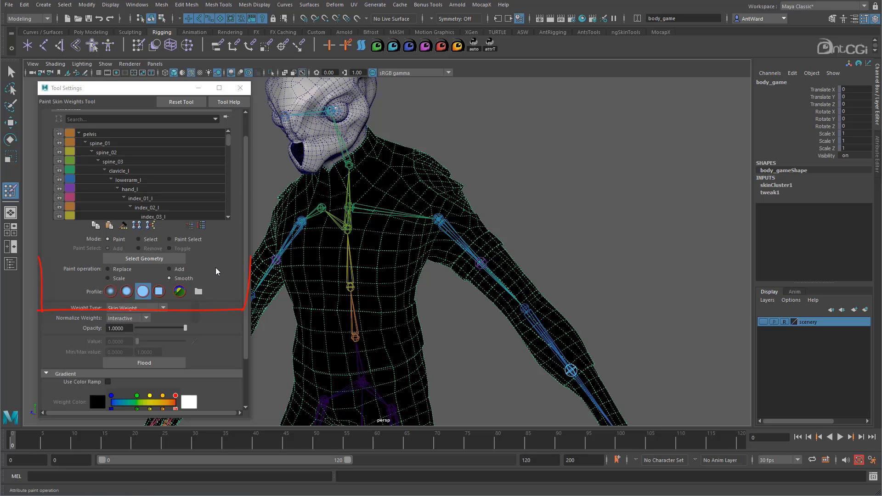
left_click(126, 272)
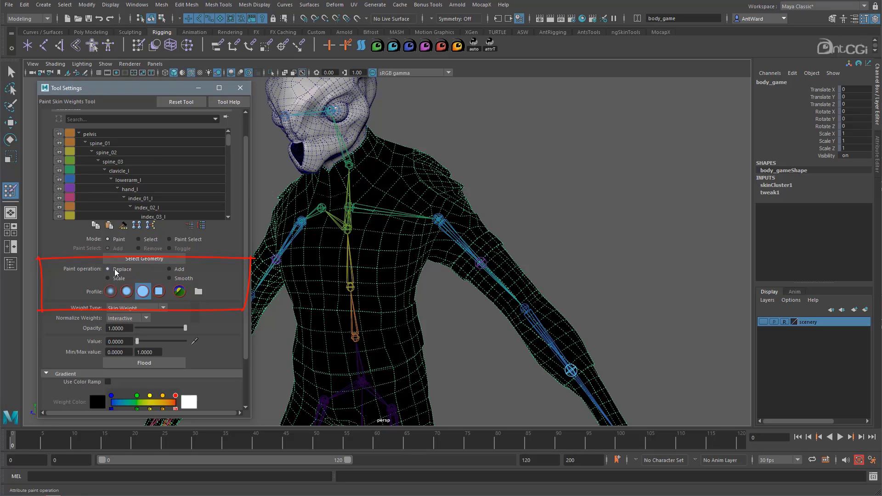
left_click(177, 271)
left_click(108, 280)
left_click(170, 279)
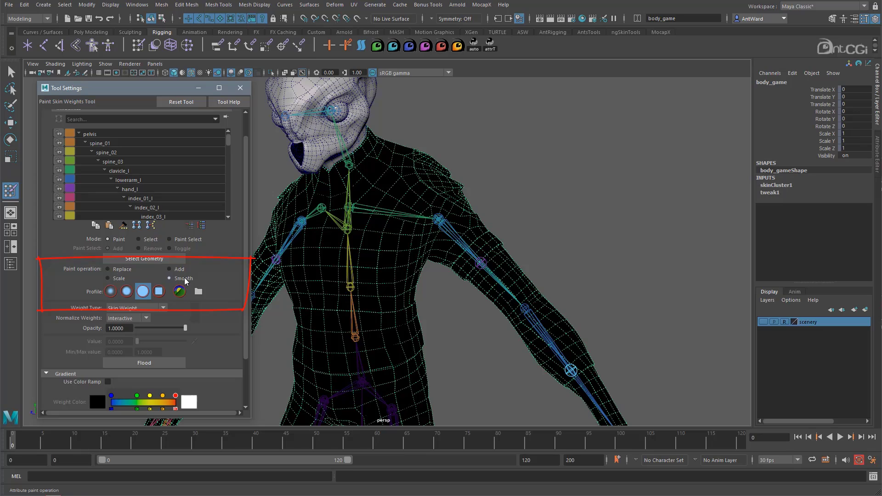
Try the Gaussian, soft, solid and square brush profiles, and settle on the Gaussian brush.
left_click(113, 292)
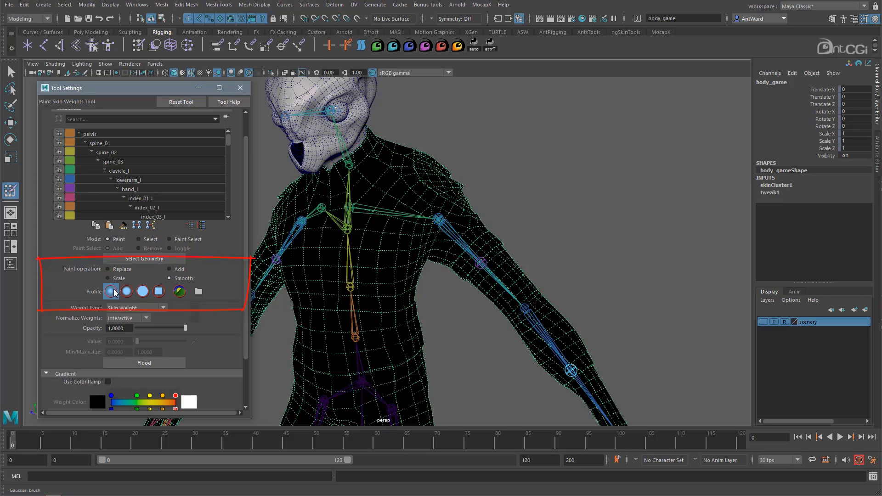
left_click(130, 292)
left_click(143, 292)
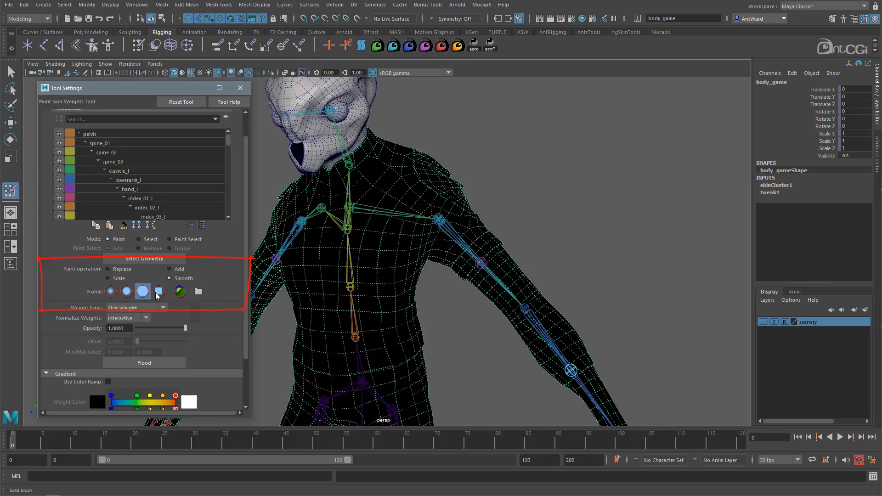
left_click(159, 291)
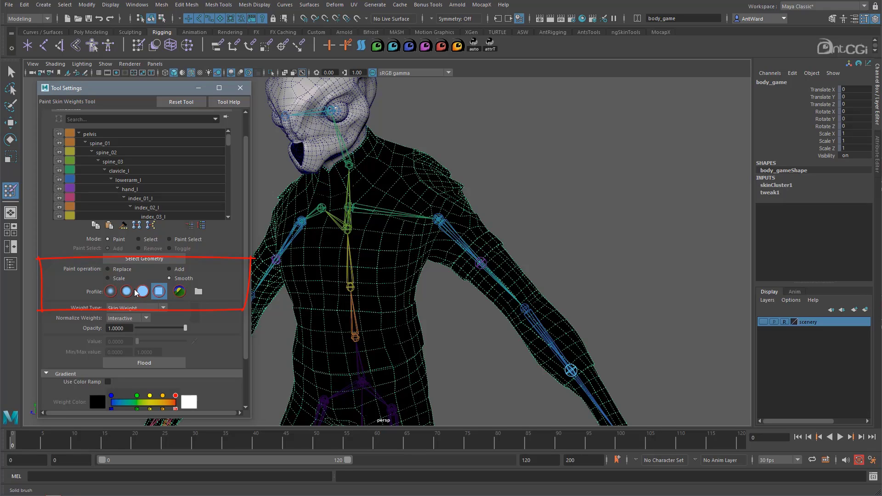
left_click(112, 293)
Set the paint operation to Replace with a paint value of 1.0.
left_click(118, 271)
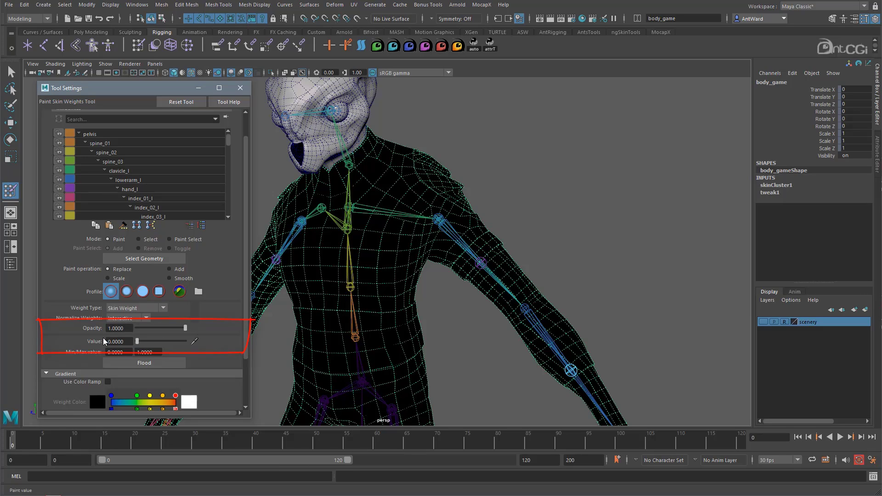
left_click_drag(137, 342, 204, 345)
left_click_drag(123, 342, 111, 339)
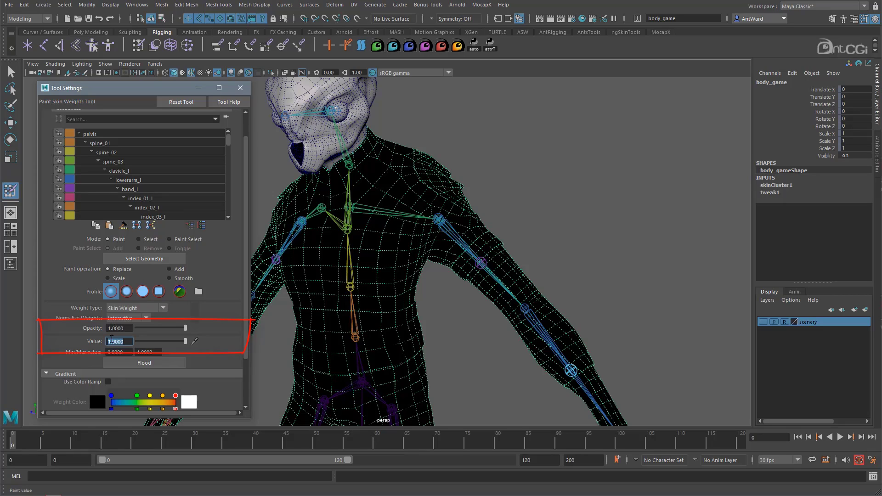
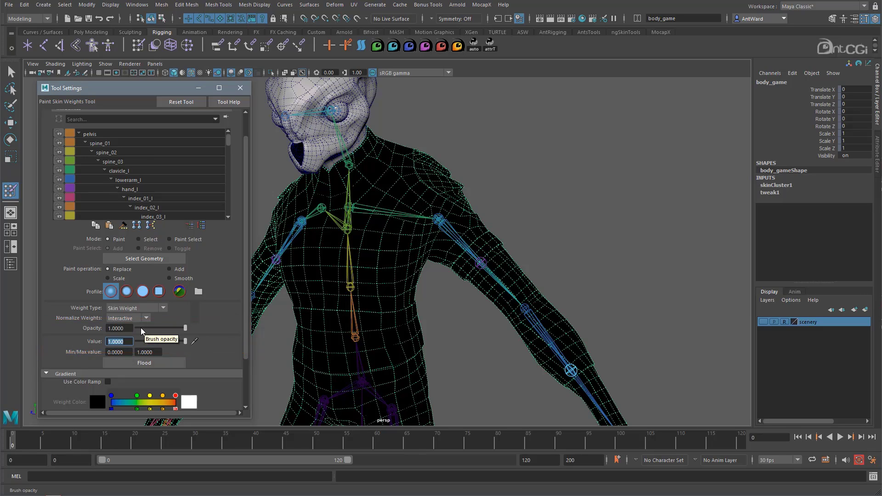
Choose the soft brush profile and make the pelvis joint the influence to paint on the body mesh.
left_click(127, 291)
left_click_drag(122, 328, 90, 328)
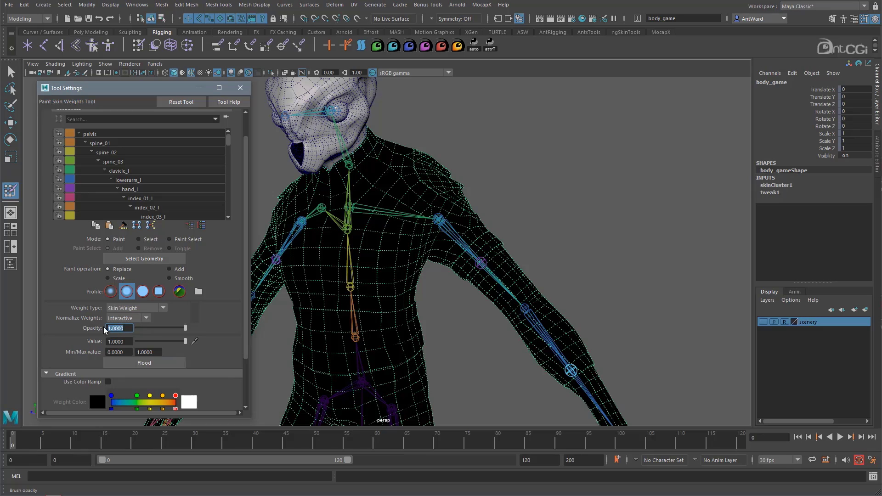
left_click_drag(377, 224, 392, 223, "alt")
right_click_drag(525, 318, 444, 306, "alt")
middle_click_drag(443, 307, 494, 251, "alt")
right_click_drag(495, 250, 581, 290, "alt")
right_click(420, 295)
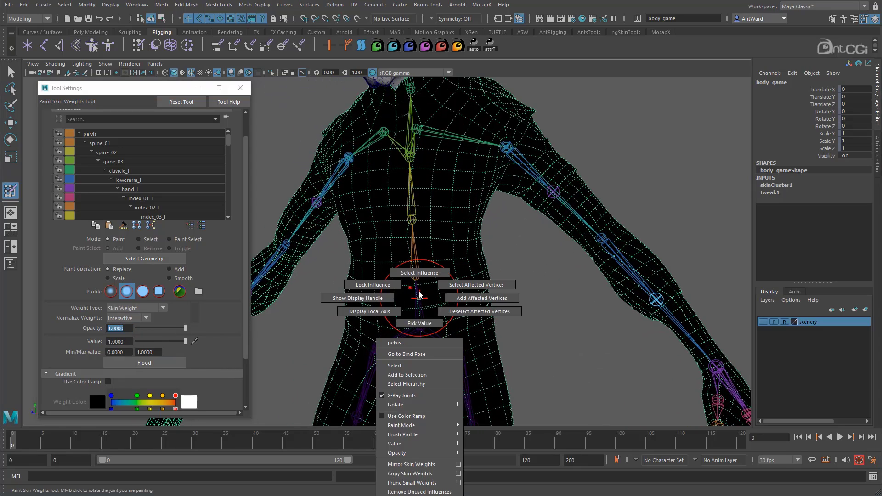
left_click(420, 273)
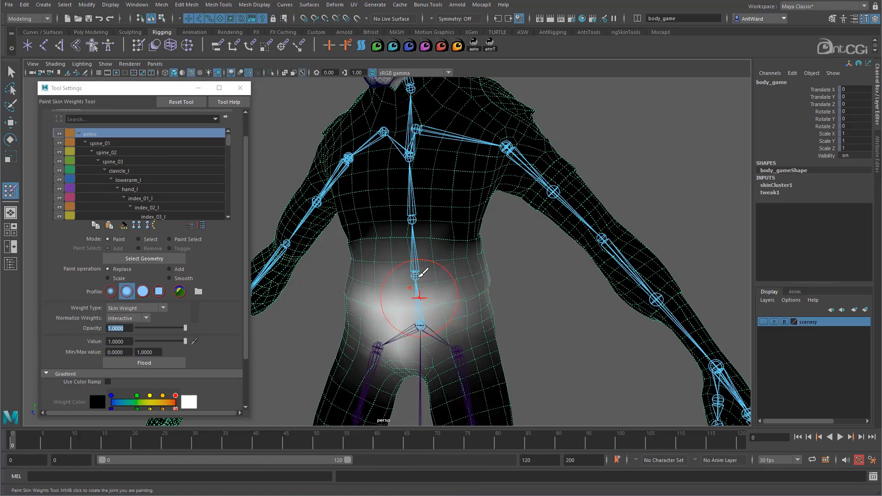
Try painting full pelvis weight onto the side of the torso at opacity 1.0, and undo the stroke.
mouse_move(449, 276)
left_mouse_down("alt")
mouse_move(448, 236)
mouse_move(448, 252)
left_mouse_up("alt")
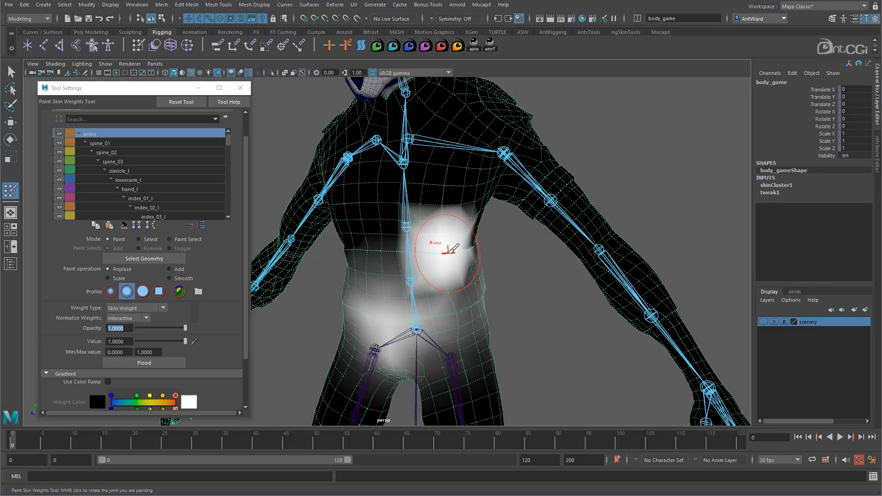
key("ctrl+z")
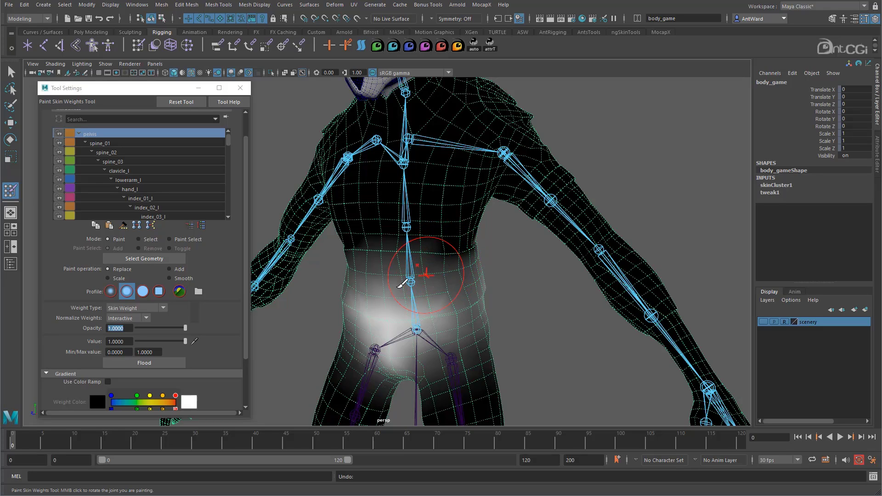
Lower the brush opacity to 0.1553, try painting pelvis weight on the side of the torso, and undo the strokes.
left_click(145, 329)
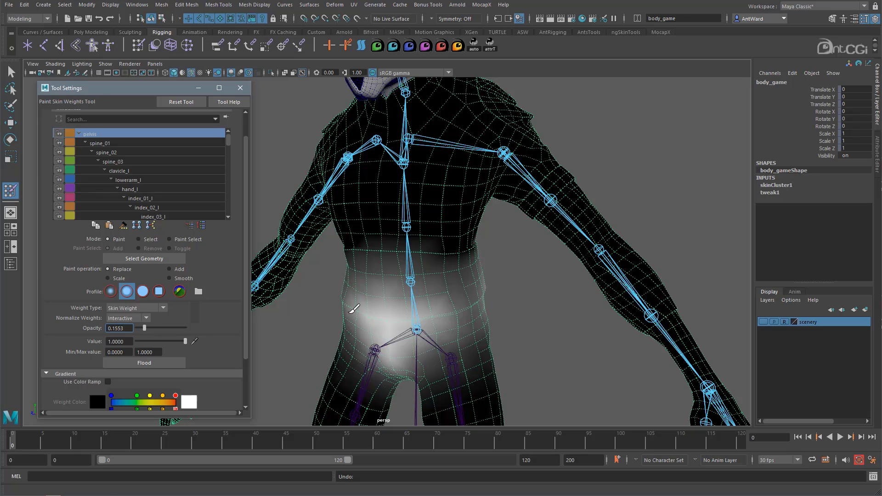
mouse_move(454, 231)
left_mouse_down()
mouse_move(451, 246)
mouse_move(453, 233)
left_mouse_up()
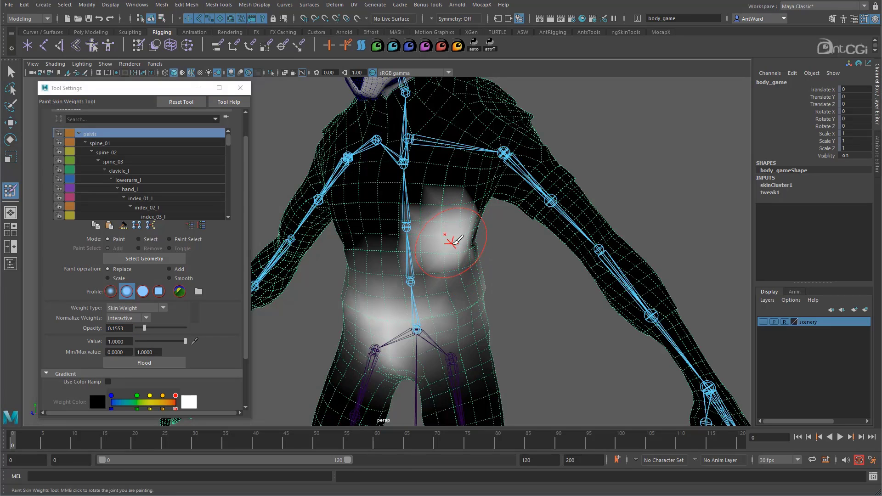
key("ctrl+z")
key("ctrl+z")
key("ctrl+z")
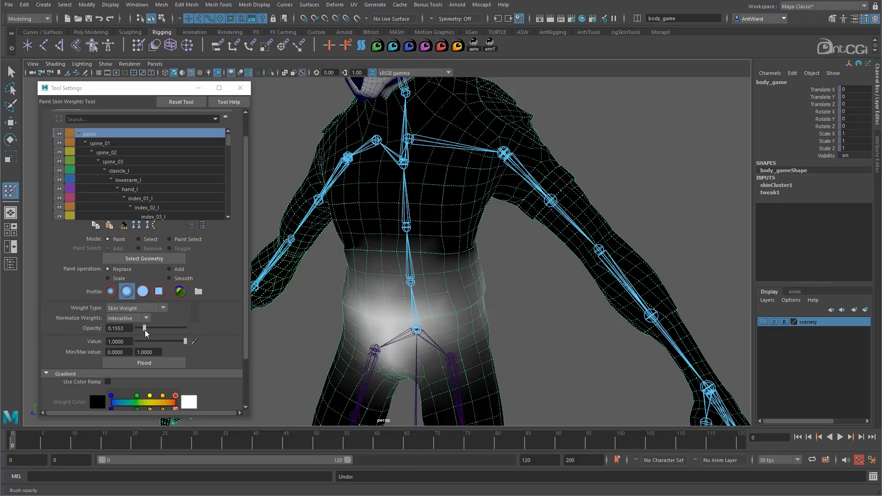
Set the opacity to 1.0 and the value to 0.1456, and try painting the side of the torso.
mouse_move(145, 329)
left_mouse_down()
mouse_move(185, 329)
mouse_move(145, 343)
left_mouse_up()
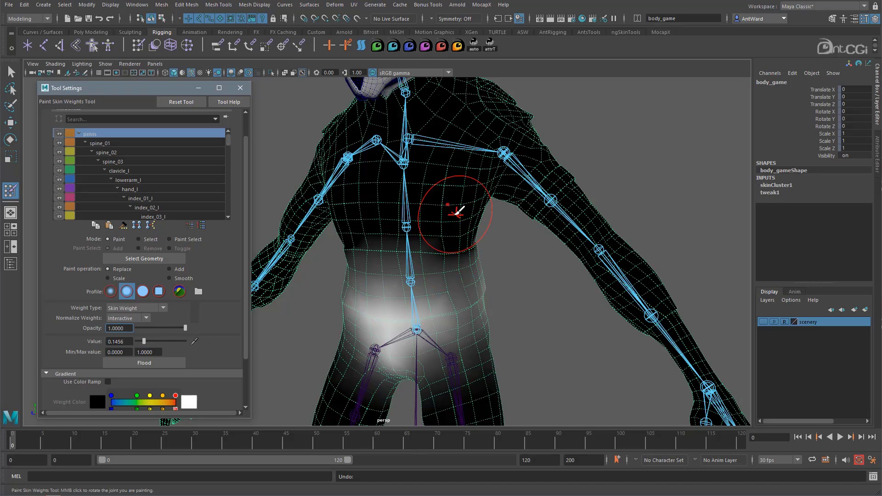
mouse_move(446, 214)
left_mouse_down()
mouse_move(461, 222)
mouse_move(449, 238)
left_mouse_up()
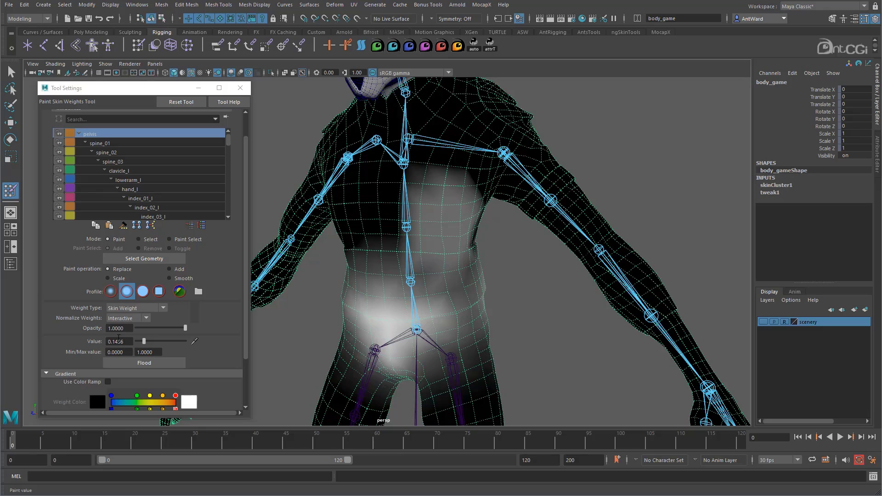
Lower the opacity to 0.1845, try painting the opposite side of the torso, and undo all the test strokes.
left_click_drag(185, 328, 146, 331)
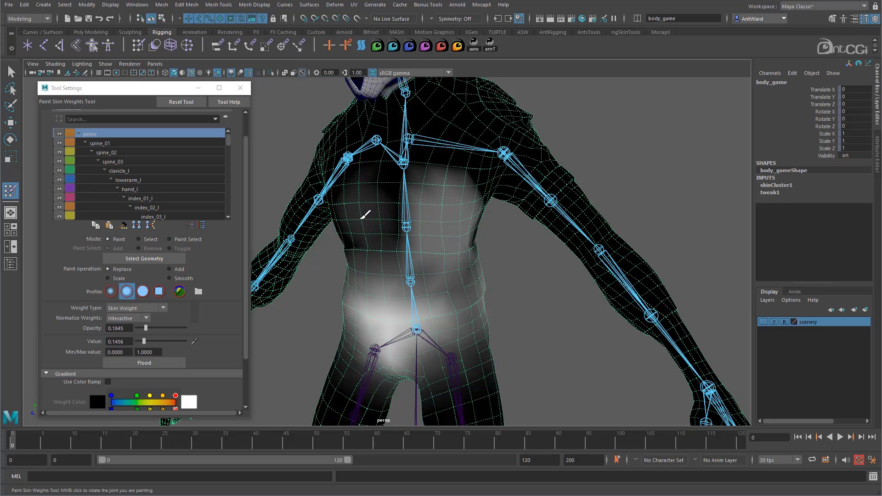
left_click(368, 223)
left_click(368, 224)
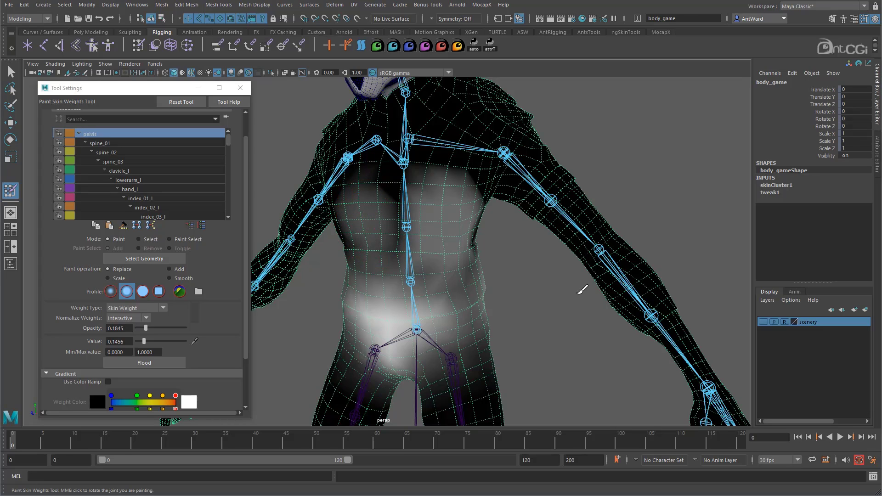
key("ctrl+z")
key("ctrl+z")
key("ctrl+z")
key("ctrl+z")
key("ctrl+z")
key("ctrl+z")
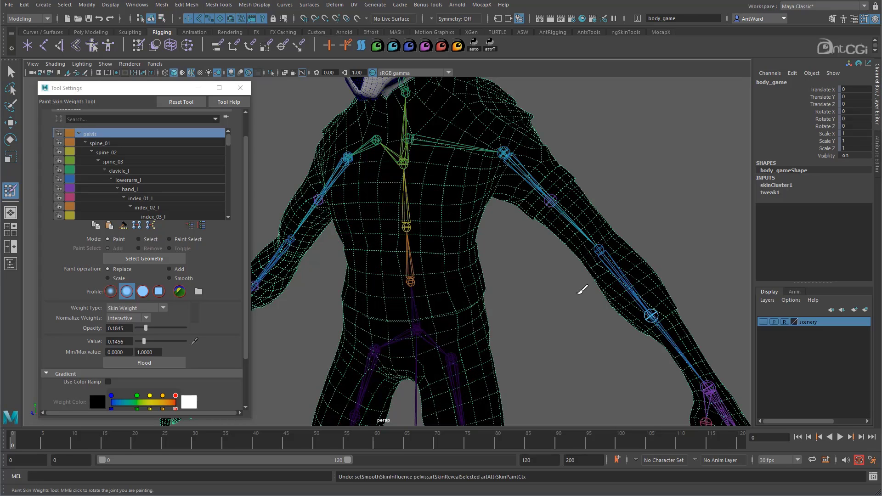
Leave weight painting for the Move tool and reactivate the Paint Skin Weights Tool on the body mesh.
left_click_drag(498, 294, 497, 292, "alt")
key("w")
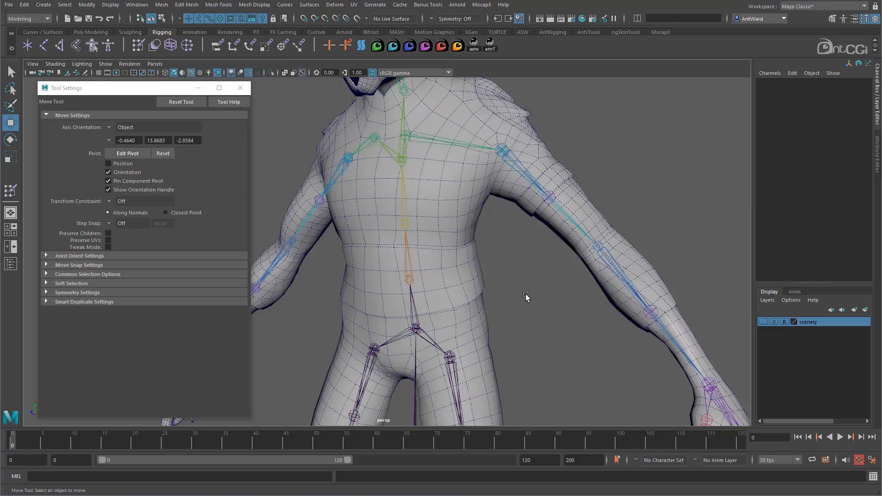
left_click(10, 190)
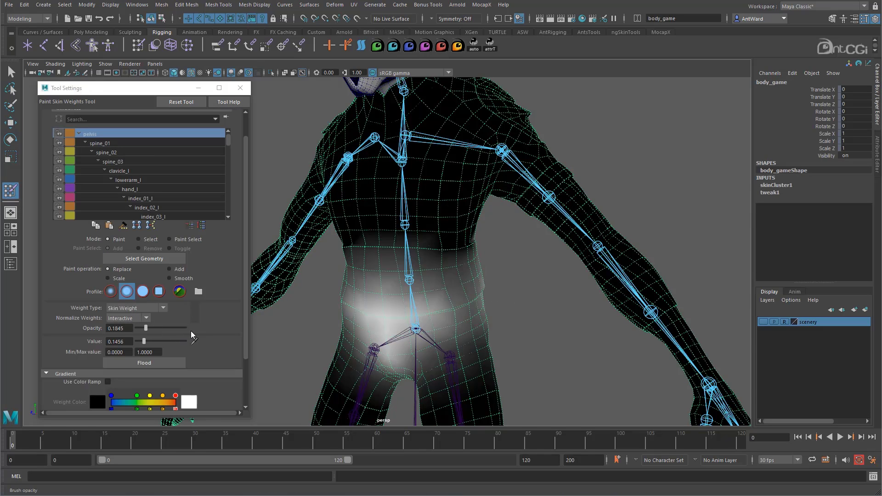
Set both the brush opacity and the paint value to 1.0.
scroll(208, 325, "down", 3)
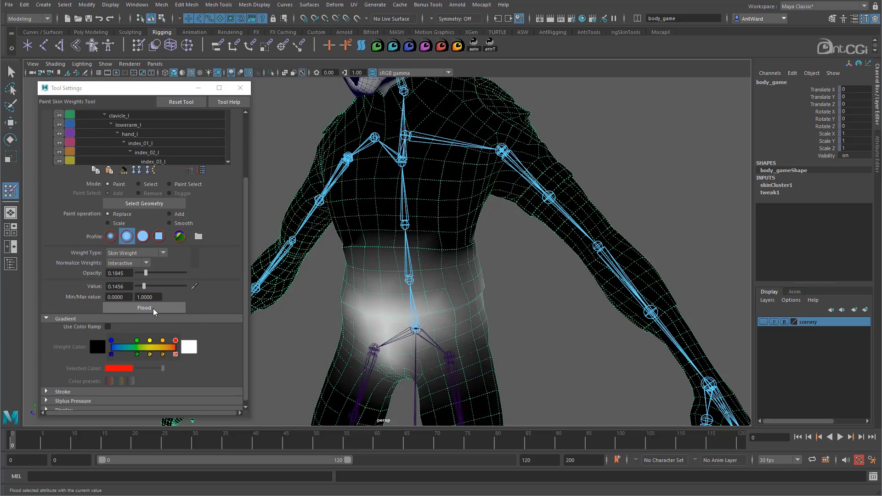
mouse_move(145, 274)
left_mouse_down()
mouse_move(187, 274)
mouse_move(143, 288)
mouse_move(186, 287)
left_mouse_up()
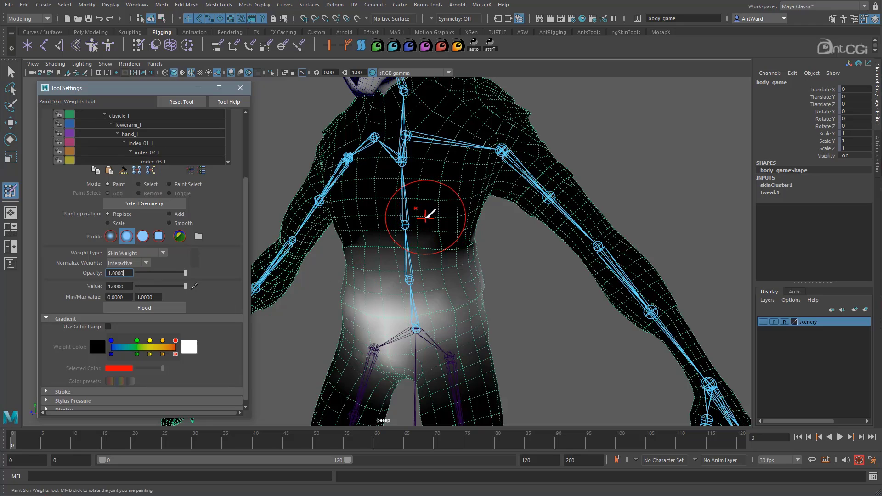
left_click_drag(424, 206, 434, 218, "alt")
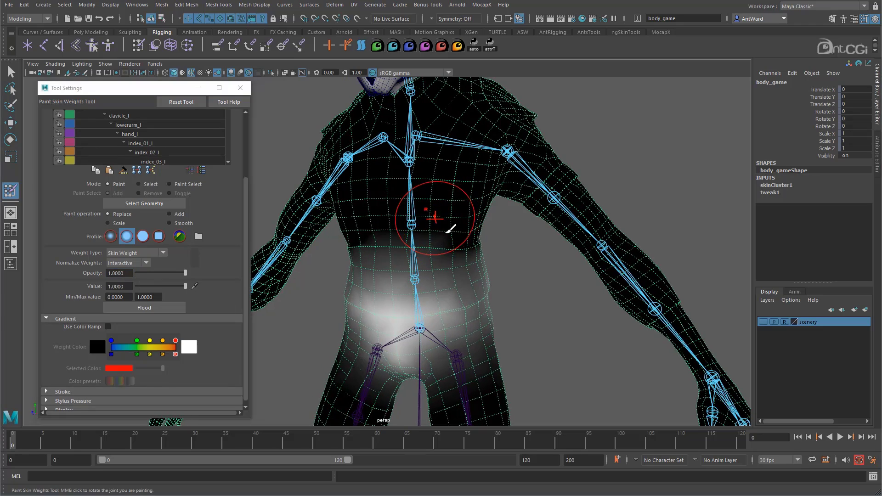
Try flooding the whole body mesh with pelvis weight at value 1.0, and undo the flood.
left_click(148, 311)
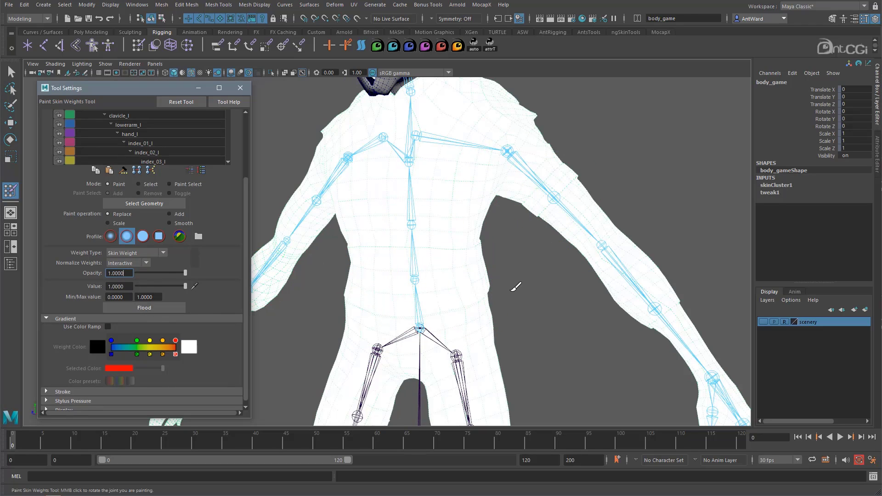
key("ctrl+z")
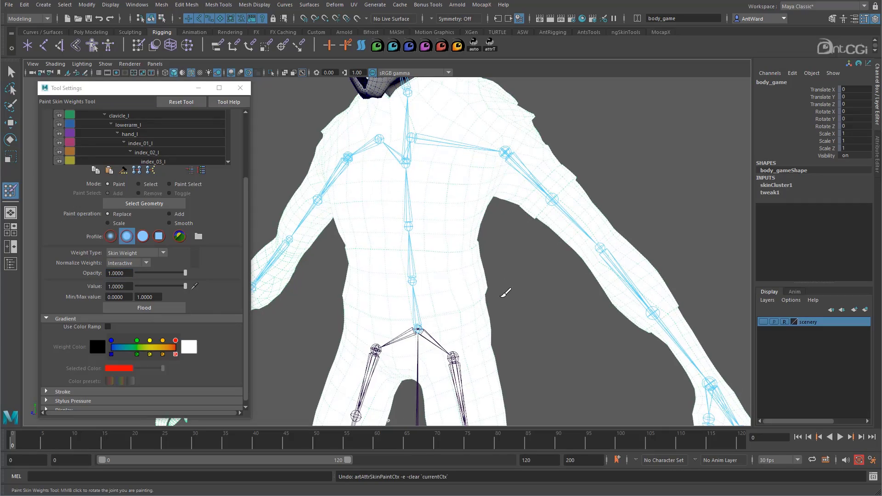
key("ctrl+z")
Pick the pelvis joint as the painting influence again to restore its weight display on the body.
mouse_move(460, 305)
left_mouse_down("alt")
mouse_move(467, 295)
mouse_move(467, 303)
left_mouse_up("alt")
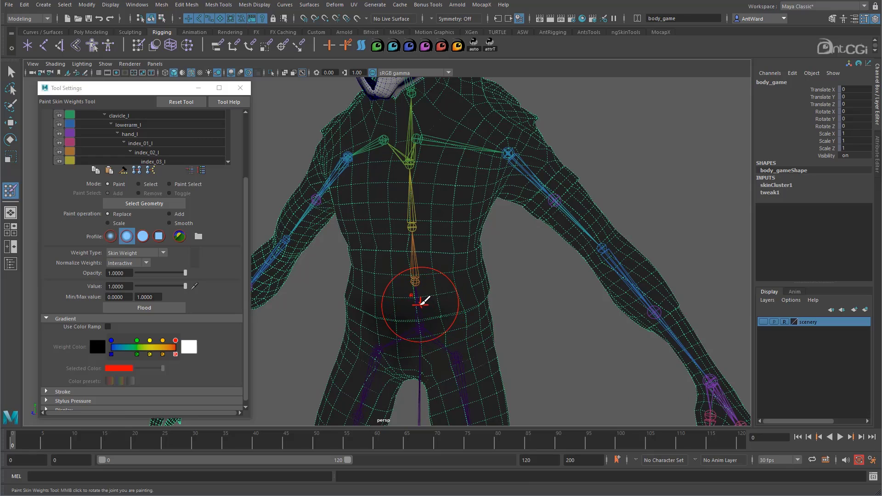
right_click_drag(415, 283, 481, 293)
mouse_move(481, 293)
left_mouse_down("alt")
mouse_move(497, 292)
mouse_move(489, 291)
left_mouse_up("alt")
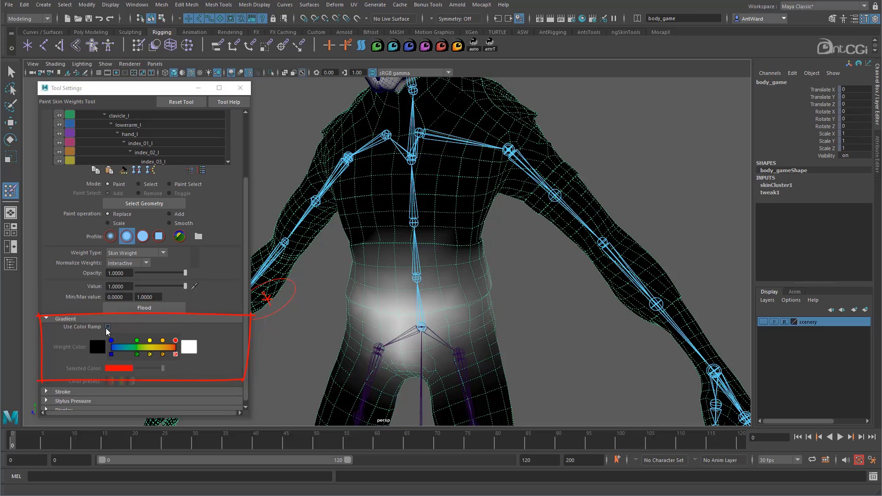
Preview the pelvis weights with the color ramp, turn the ramp off again and collapse the Gradient settings.
left_click(107, 327)
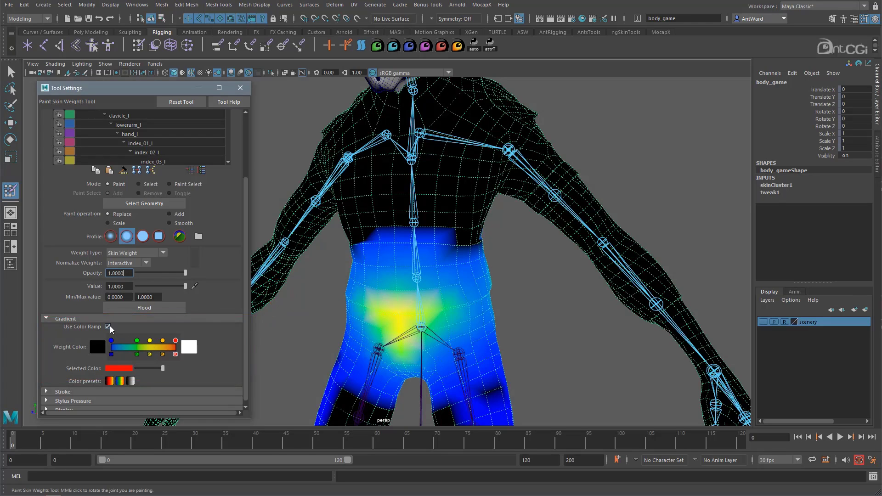
left_click(108, 327)
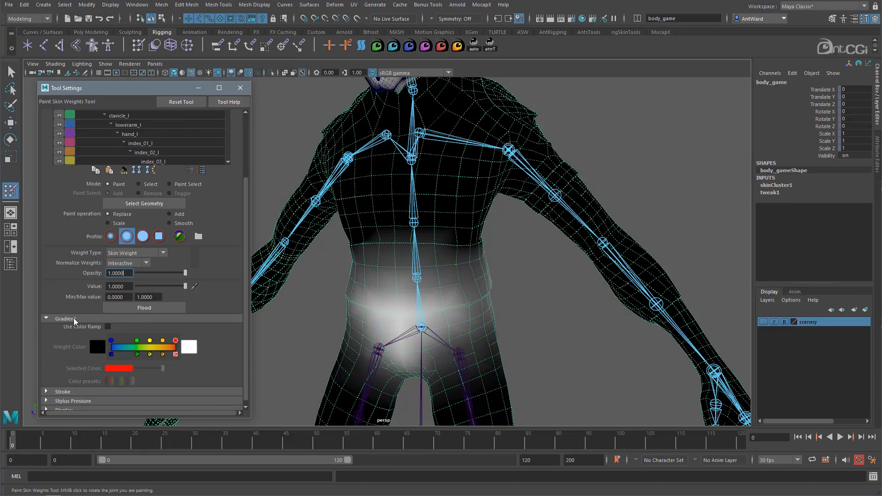
left_click(76, 318)
left_click_drag(441, 282, 455, 284, "alt")
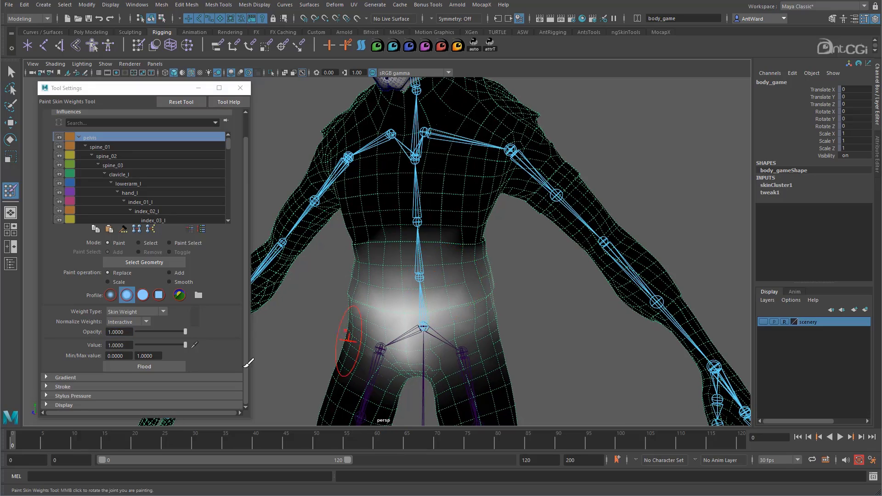
Look through the tool's Display, Stroke and Stylus Pressure settings.
left_click(46, 406)
scroll(84, 382, "down", 3)
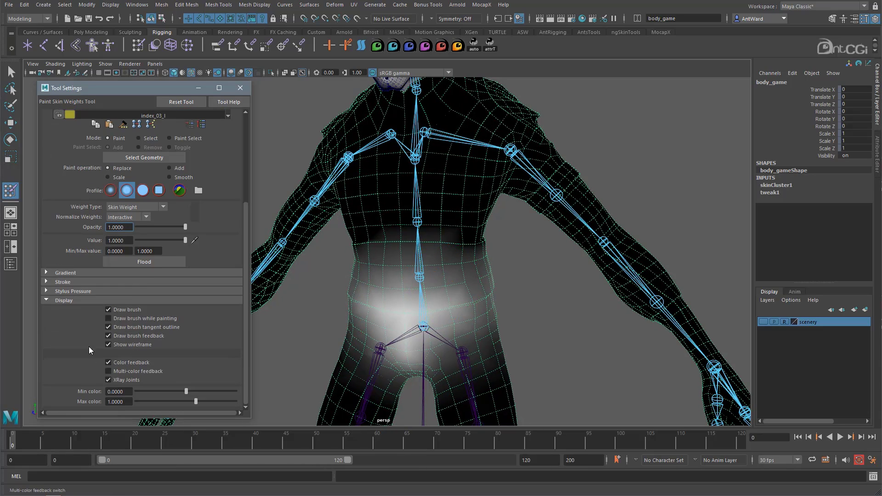
left_click(63, 282)
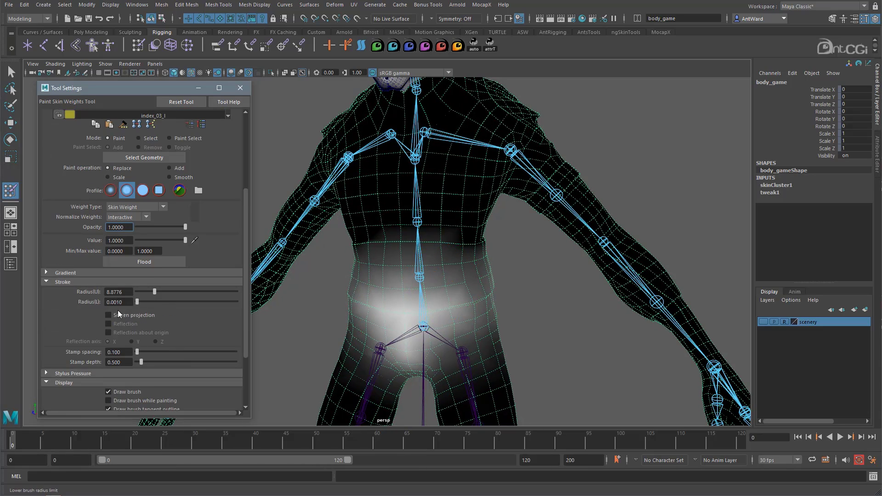
left_click(86, 282)
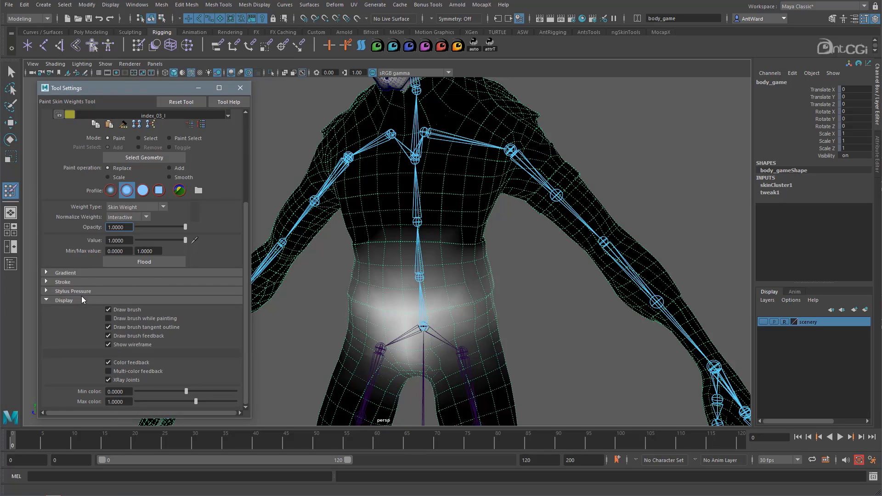
left_click(82, 291)
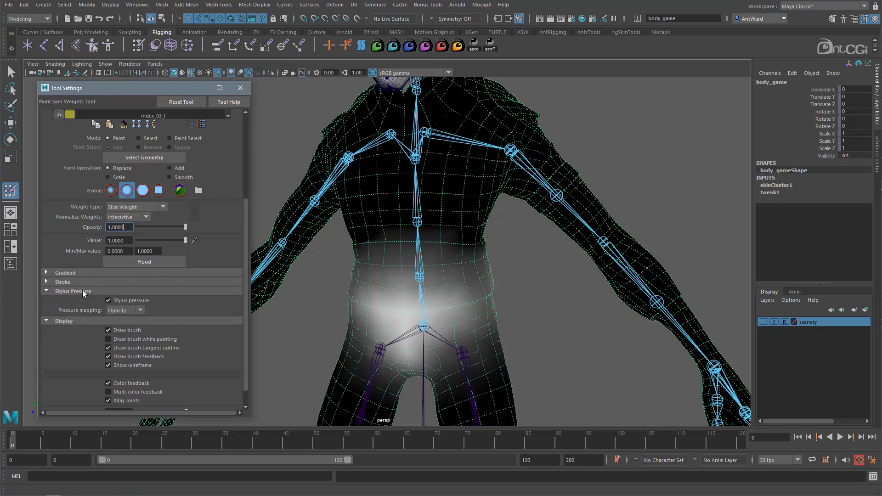
left_click(114, 291)
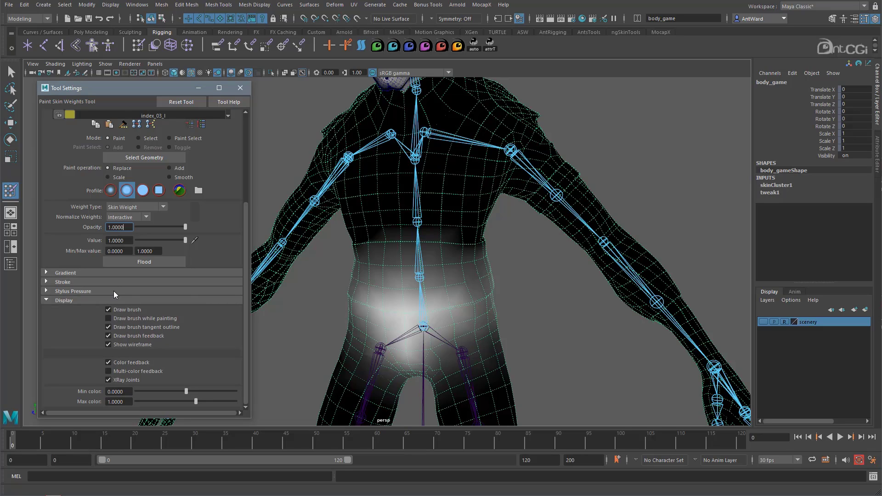
Toggle XRay Joints off and back on, and collapse the Display settings.
left_click(129, 380)
left_click(108, 379)
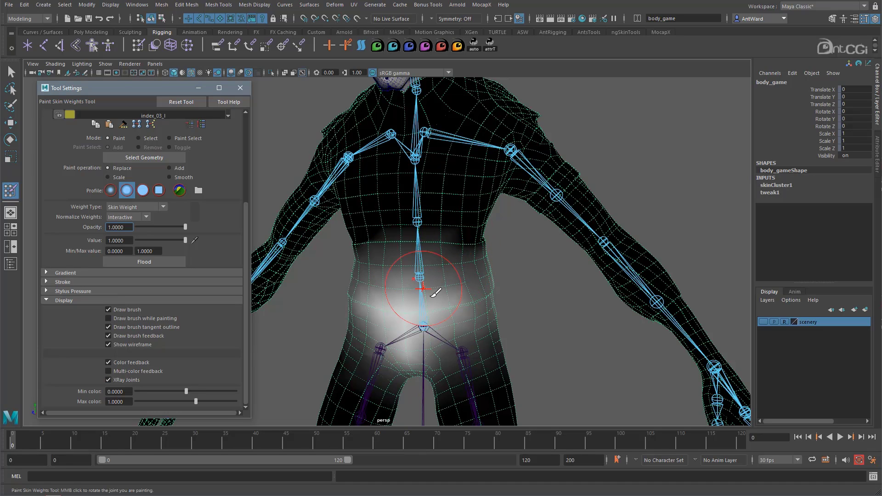
left_click(55, 300)
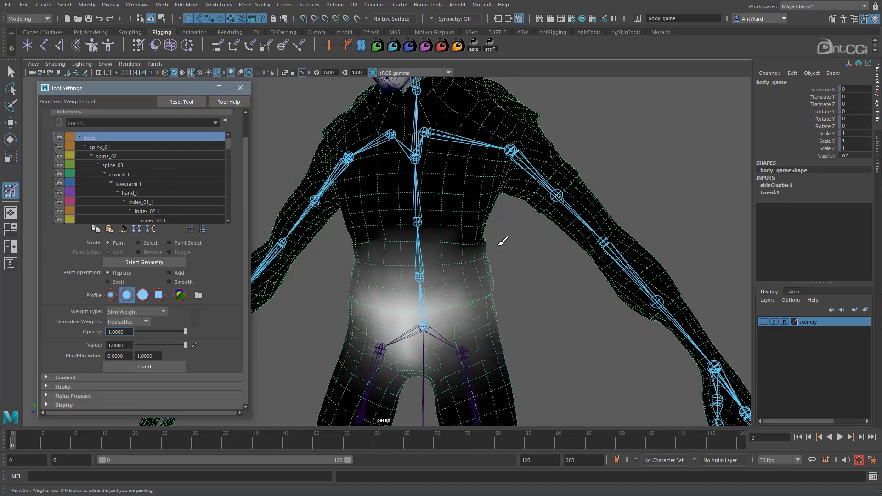
Leave weight painting, switch the body mesh to vertex selection, and select two horizontal vertex loops around the waist.
left_click_drag(502, 238, 490, 242, "alt")
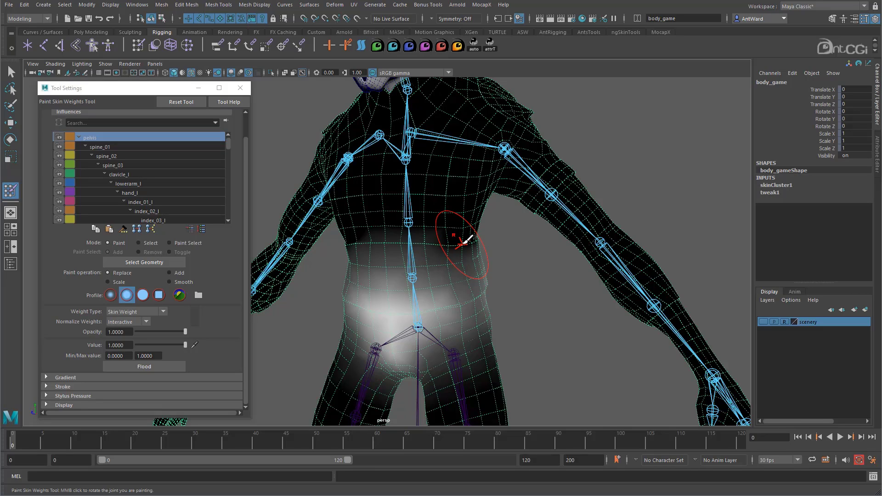
key("w")
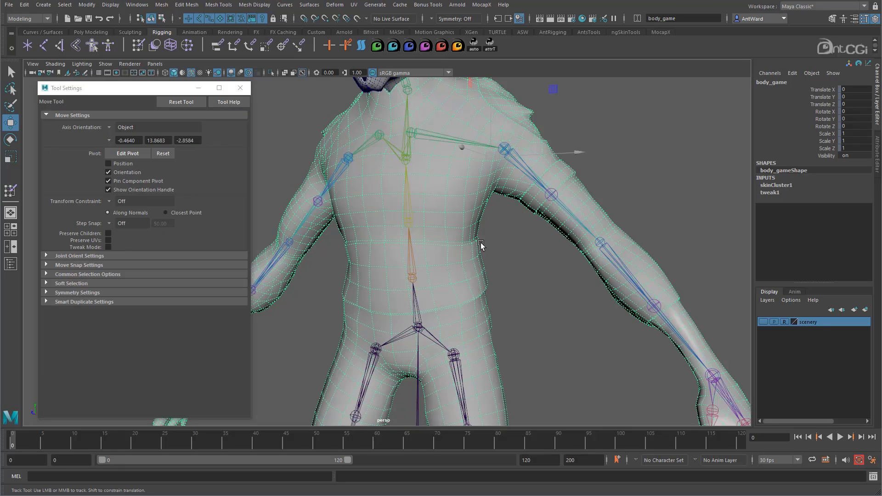
middle_click_drag(481, 247, 427, 266, "alt")
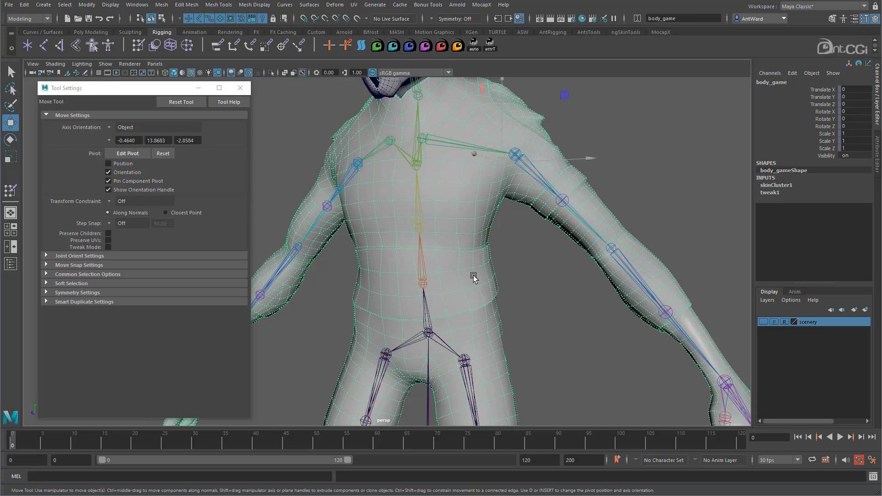
right_click(474, 277)
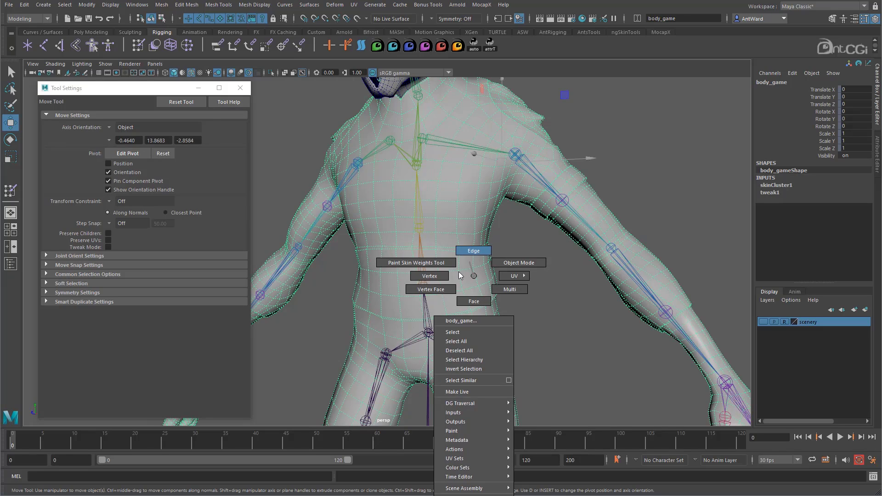
left_click(446, 276)
left_click(460, 273)
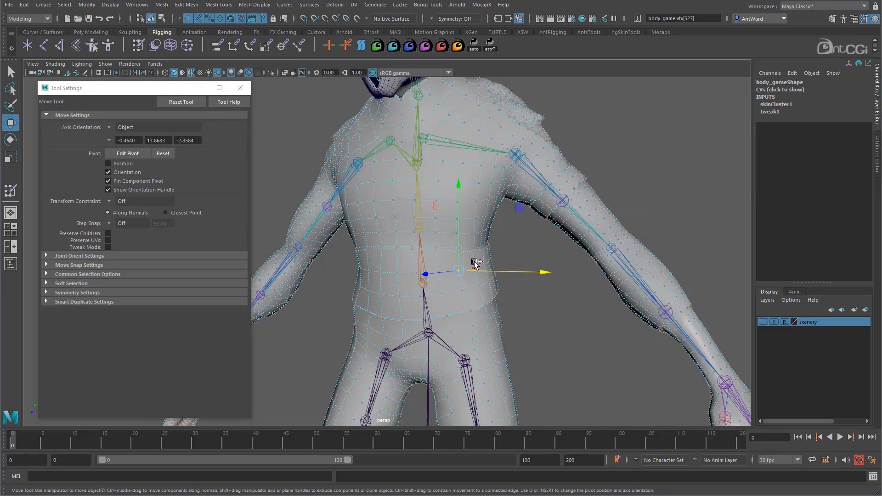
double_click(473, 268)
double_click(478, 288, "shift")
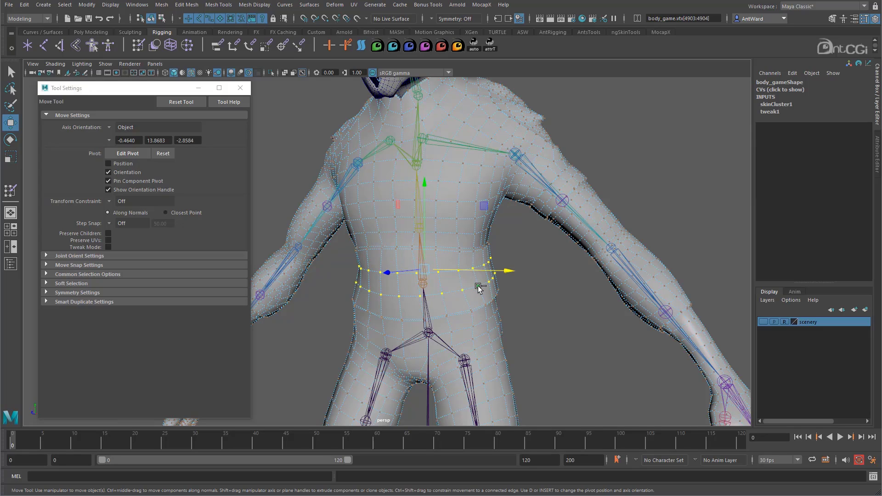
left_click(449, 273)
Paint a pelvis weight stroke of value 1 across the selected waist vertices with the Paint Skin Weights Tool, and undo it.
left_click(10, 191)
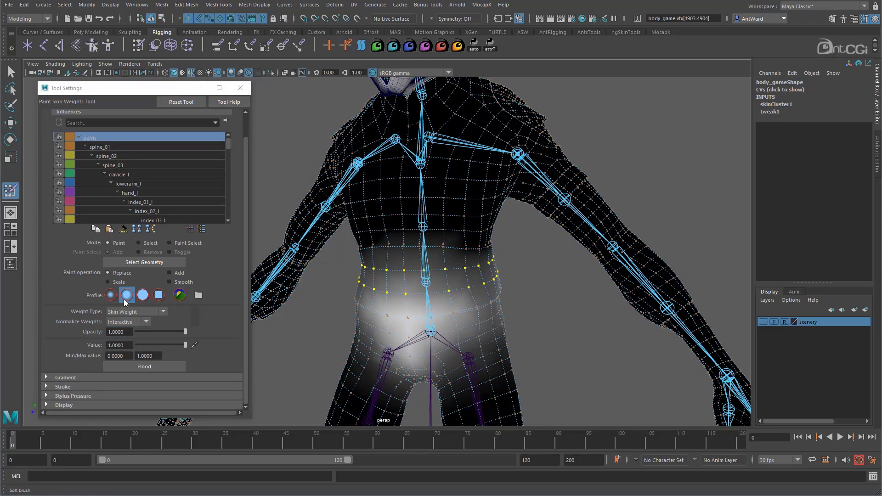
mouse_move(453, 285)
left_mouse_down()
mouse_move(391, 281)
mouse_move(475, 275)
left_mouse_up()
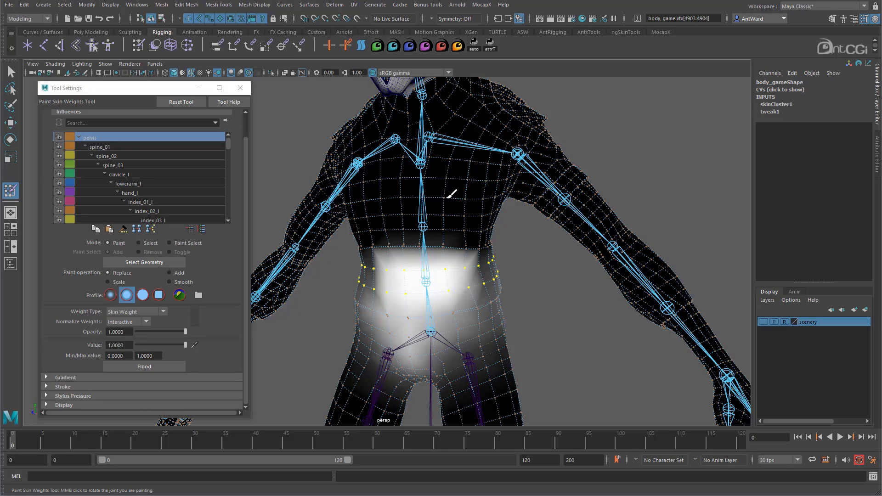
key("ctrl+z")
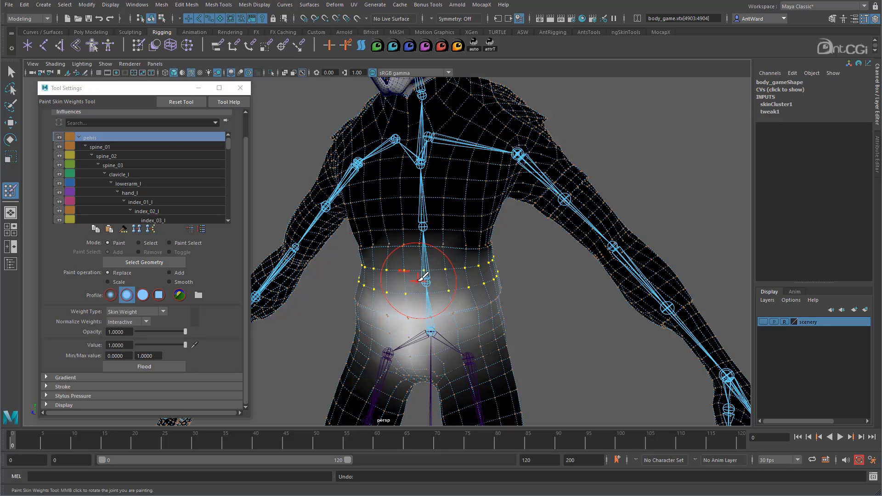
Flood the selected waist vertices with a pelvis weight of 1 using Replace, and undo the flood.
left_click(150, 365)
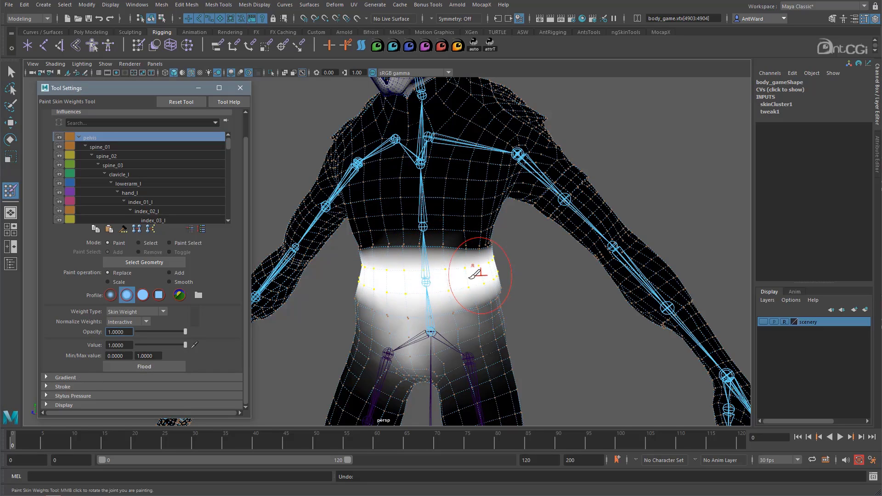
left_click_drag(505, 251, 469, 225, "alt")
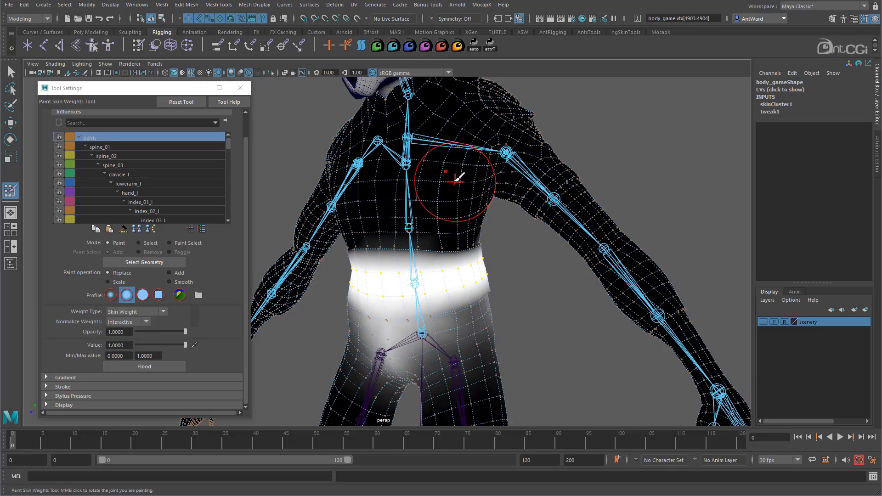
key("ctrl+z")
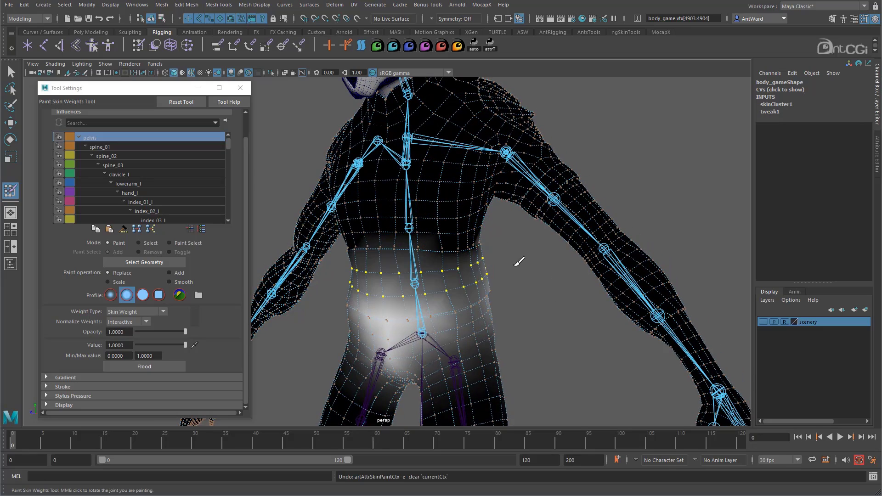
Leave weight painting, return the body mesh from vertex to object selection, and clear the selection.
left_click_drag(519, 264, 525, 272, "alt")
key("w")
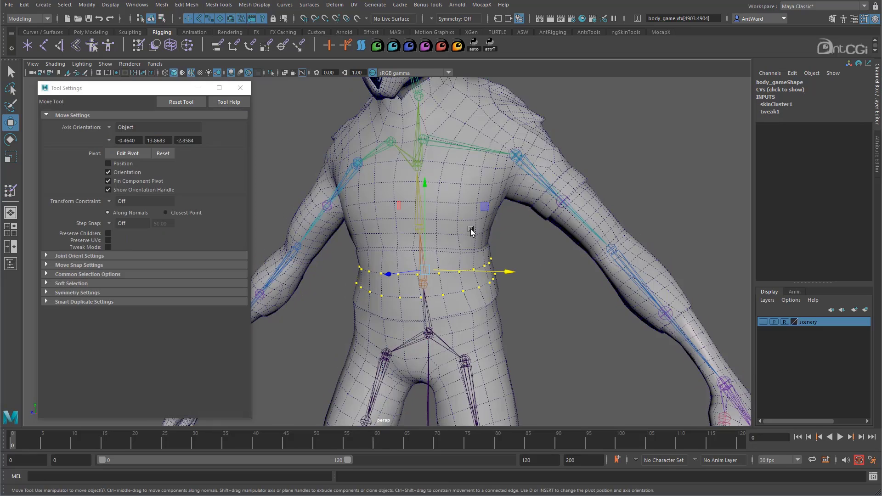
right_click_drag(472, 230, 498, 216)
left_click(527, 305)
left_click_drag(527, 307, 482, 296, "alt")
right_click_drag(483, 296, 404, 285, "alt")
mouse_move(442, 271)
left_mouse_down("alt")
mouse_move(421, 256)
mouse_move(449, 271)
left_mouse_up("alt")
right_click_drag(449, 272, 404, 278, "alt")
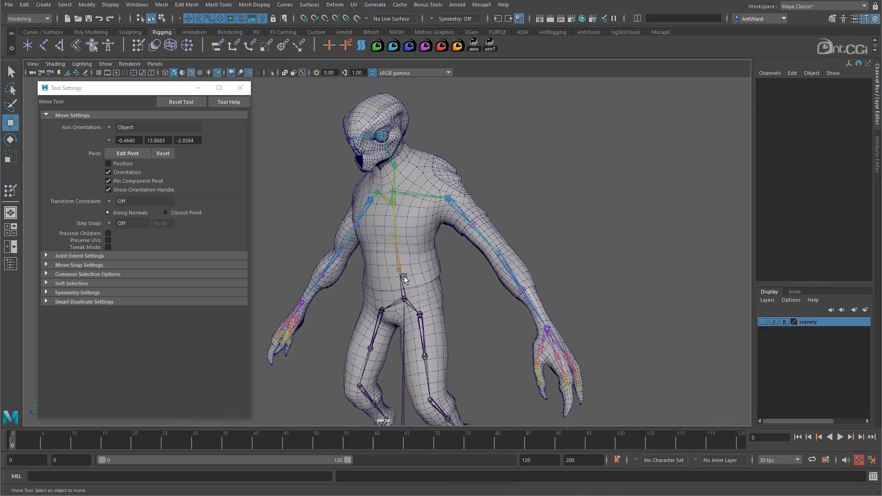
Select the whole body mesh again and reactivate the Paint Skin Weights Tool on it.
left_click_drag(404, 278, 449, 305, "alt")
left_click(449, 305)
left_click(10, 190)
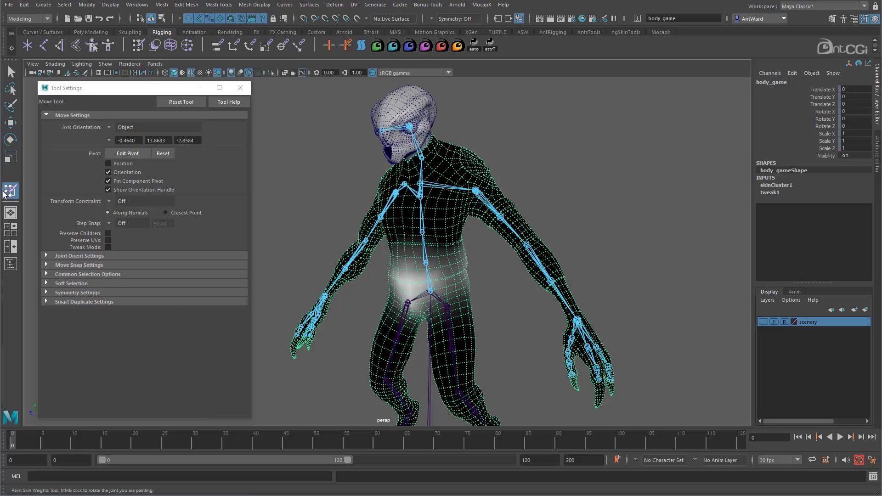
mouse_move(423, 252)
left_mouse_down("alt")
mouse_move(543, 252)
mouse_move(421, 253)
mouse_move(508, 270)
left_mouse_up("alt")
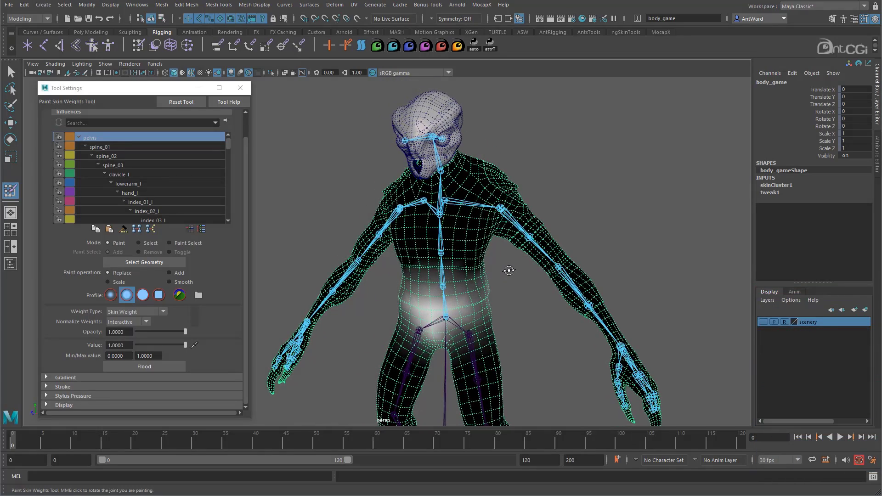